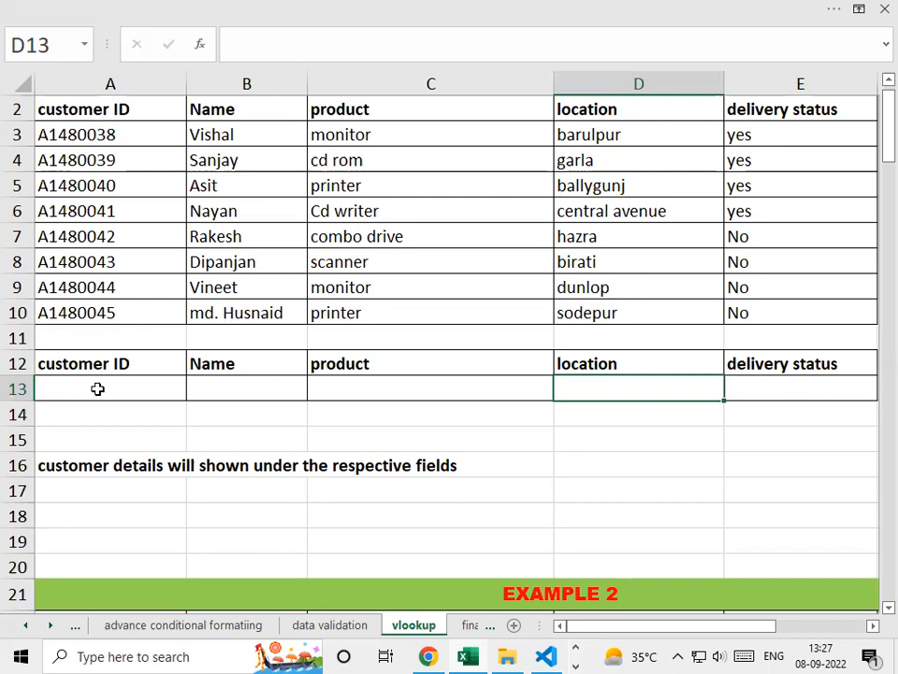
- Examine the empty lookup row under the customer ID, Name, product and location headings in row 12
{"action": "left_click", "coordinate": [99, 389]}
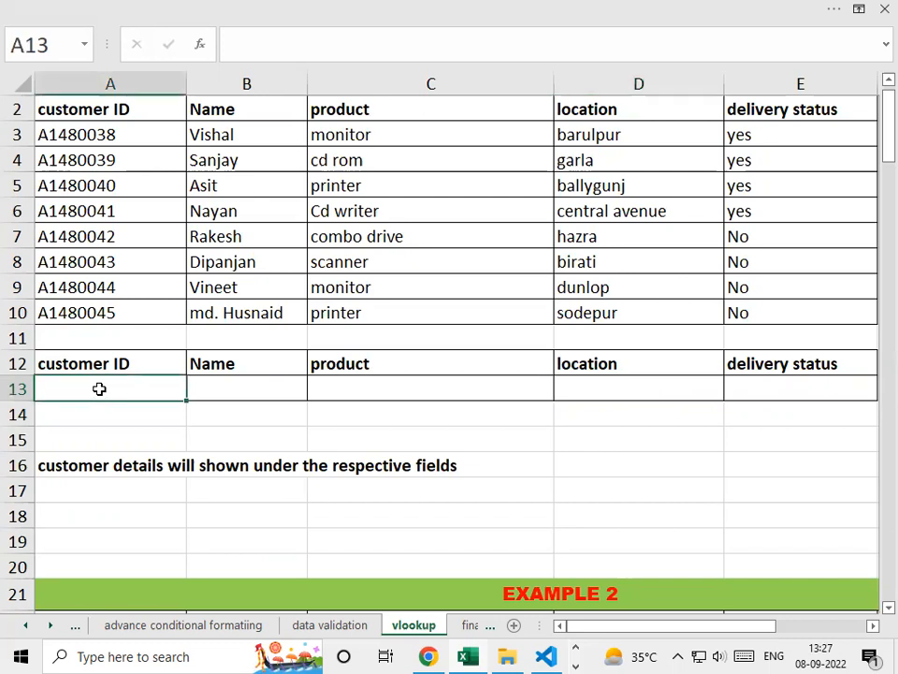
{"action": "left_click", "coordinate": [229, 393]}
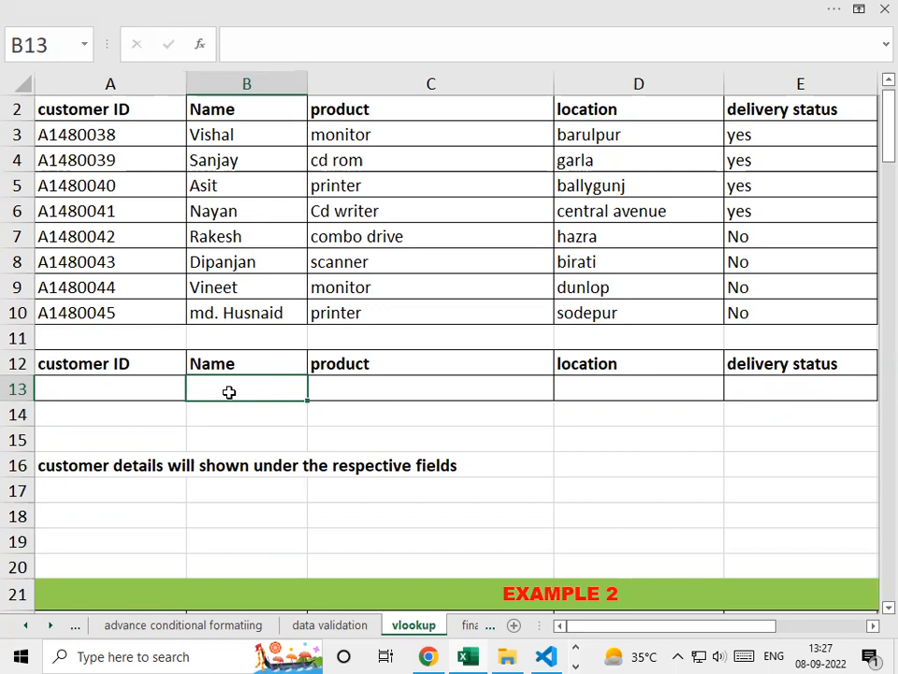
{"action": "left_click", "coordinate": [89, 391]}
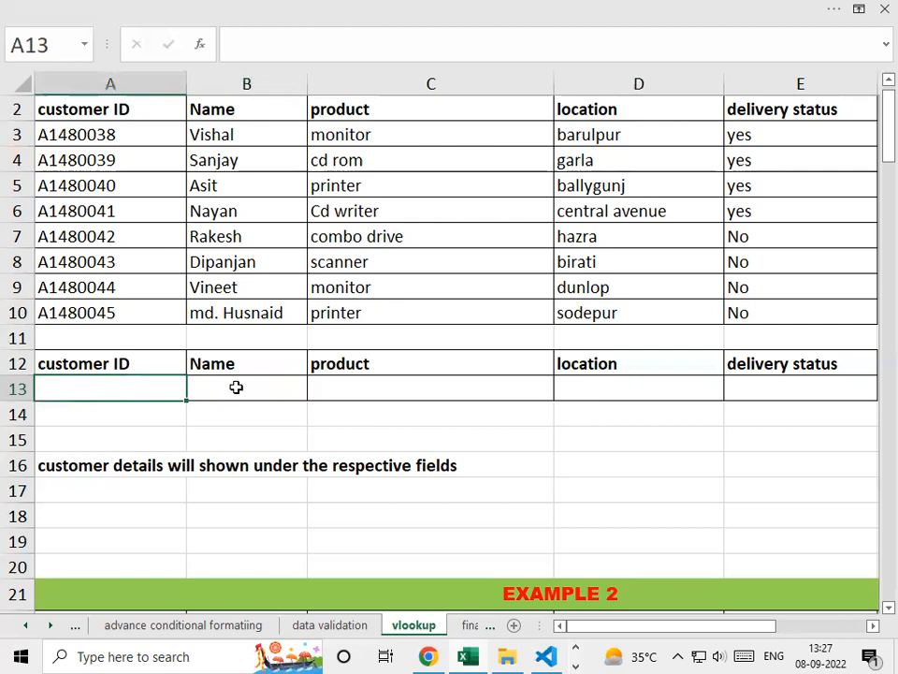
{"action": "left_click", "coordinate": [267, 389]}
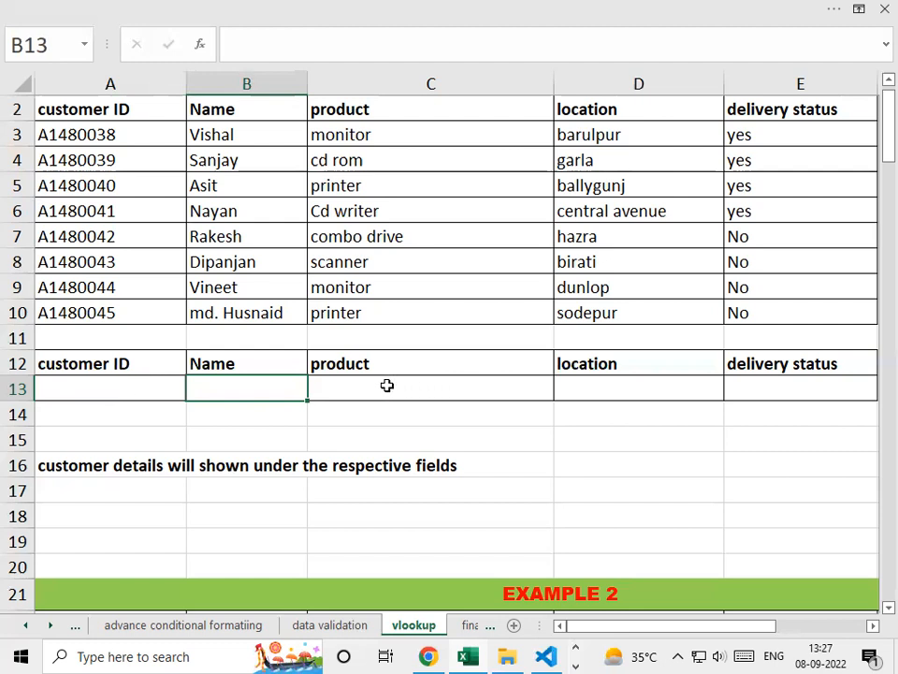
{"action": "left_click", "coordinate": [151, 398]}
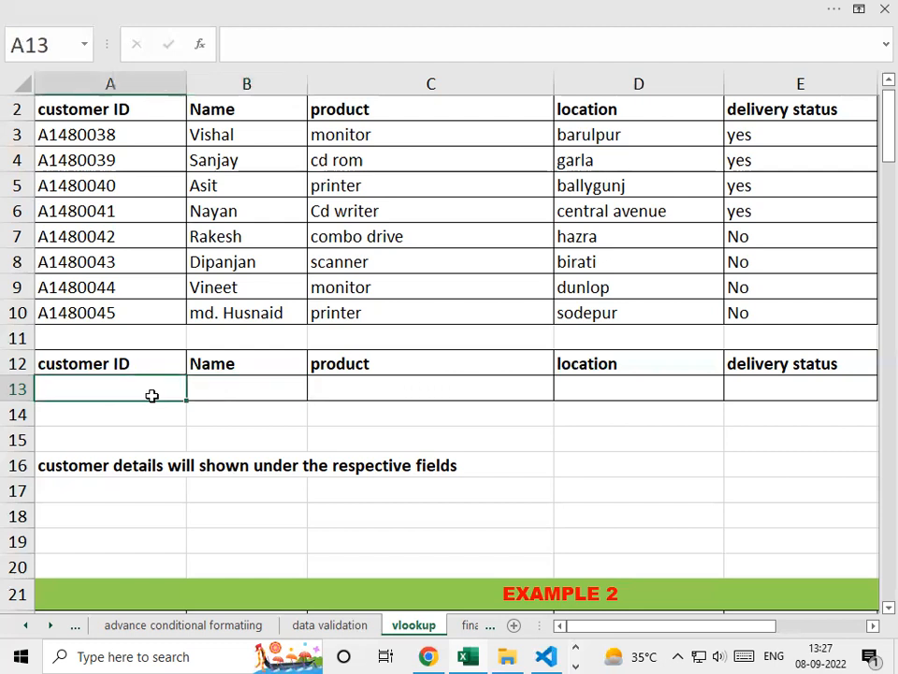
{"action": "left_click", "coordinate": [409, 385]}
{"action": "double_click", "coordinate": [131, 392]}
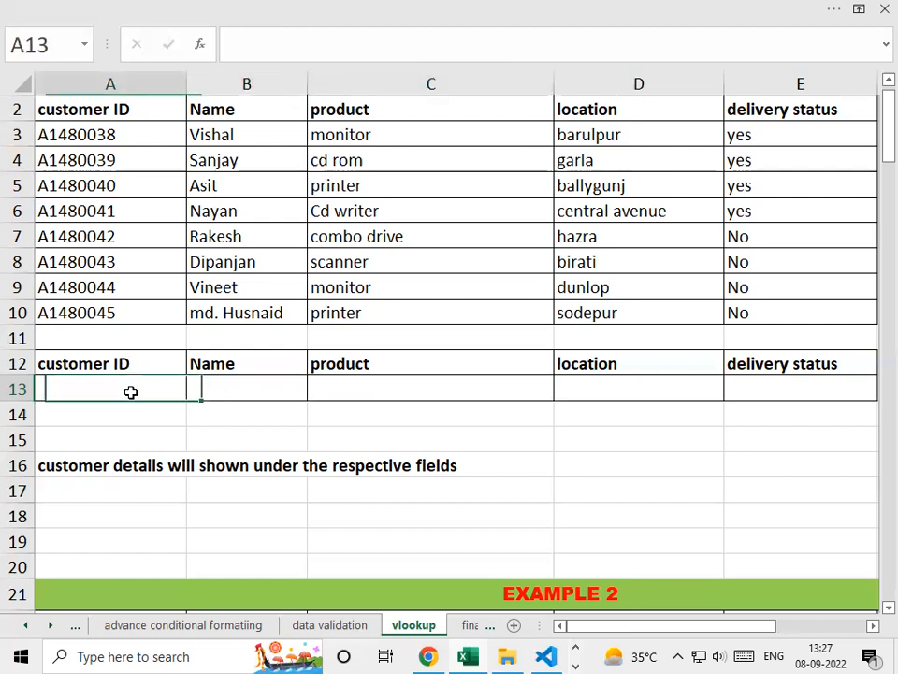
{"action": "left_click", "coordinate": [670, 378]}
{"action": "left_click", "coordinate": [671, 374]}
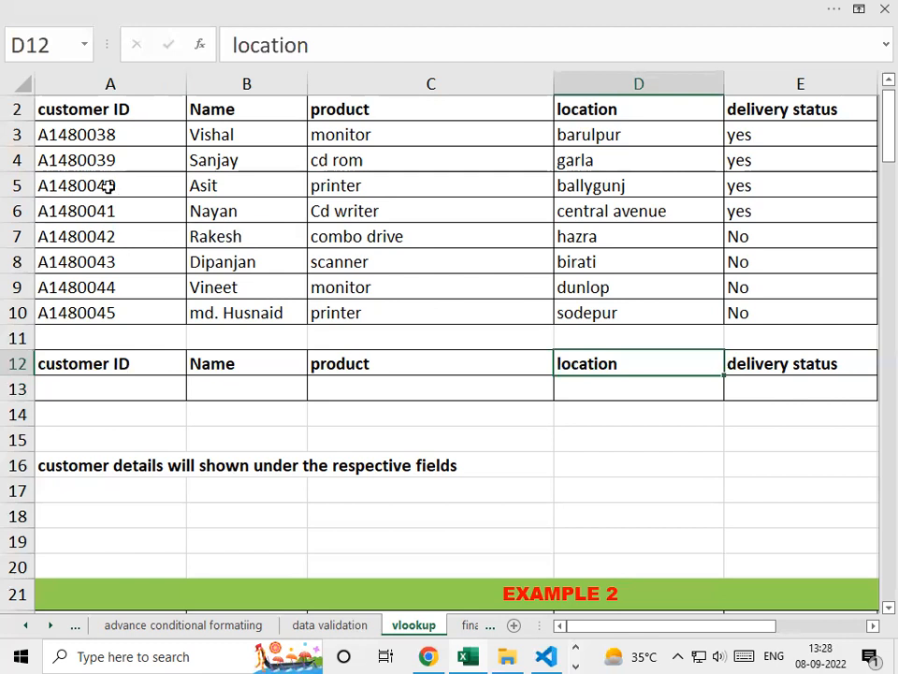
- Compare the horizontal field headings of the Example 1 table with the vertical field headings of the Example 2 table
{"action": "scroll", "coordinate": [103, 178], "scroll_direction": "up", "scroll_amount": 1}
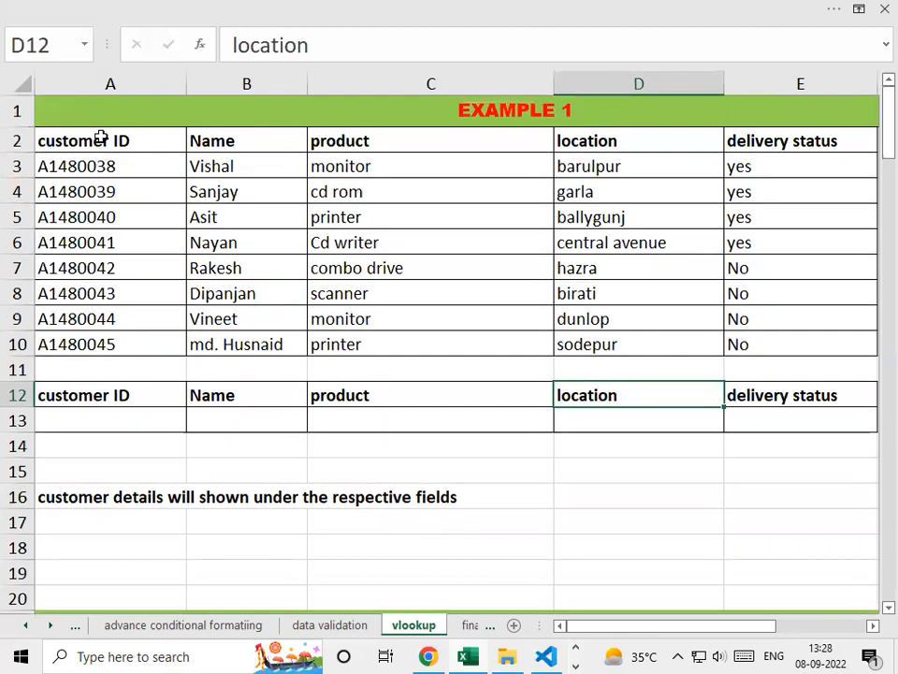
{"action": "left_click", "coordinate": [101, 139]}
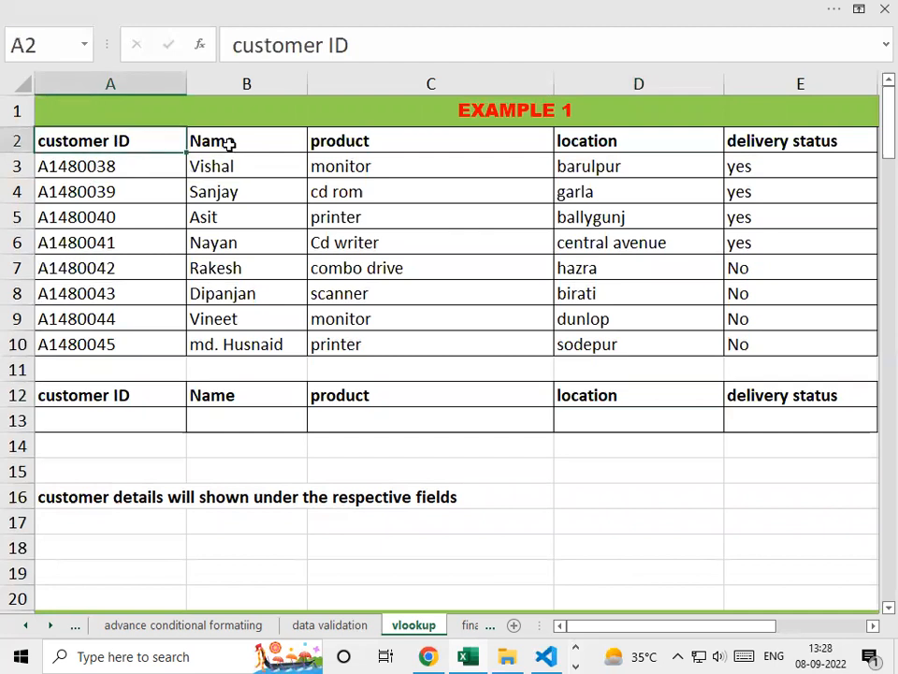
{"action": "left_click", "coordinate": [245, 143]}
{"action": "left_click", "coordinate": [349, 138]}
{"action": "left_click", "coordinate": [682, 139]}
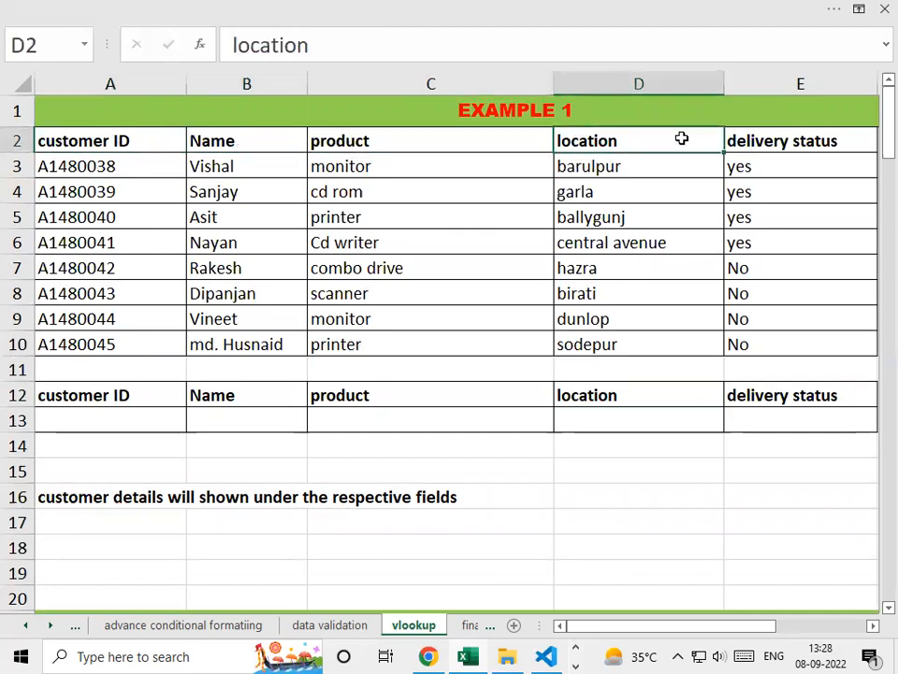
{"action": "left_click", "coordinate": [771, 136]}
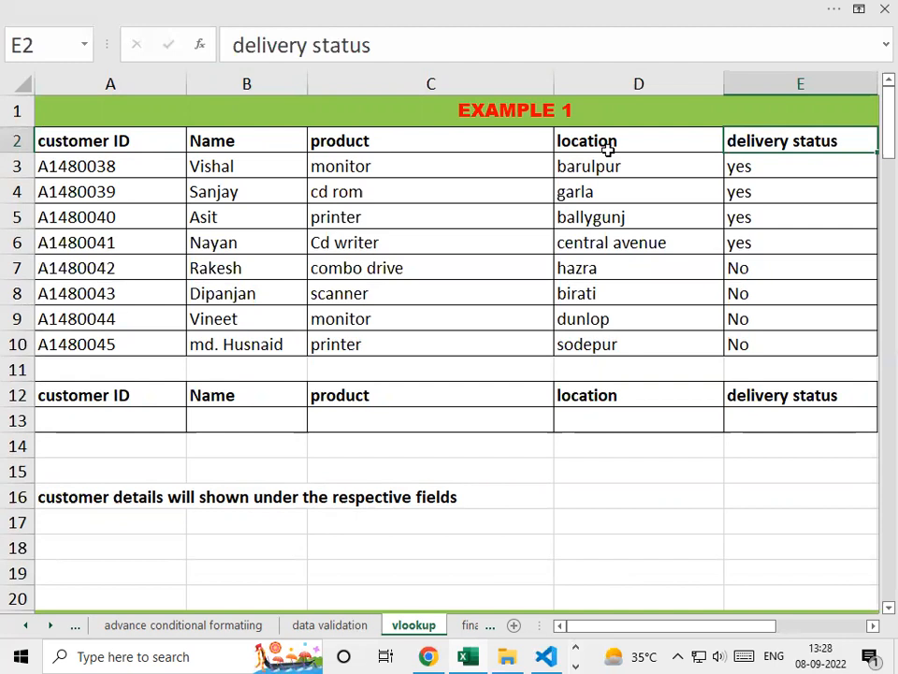
{"action": "scroll", "coordinate": [561, 227], "scroll_direction": "down", "scroll_amount": 5}
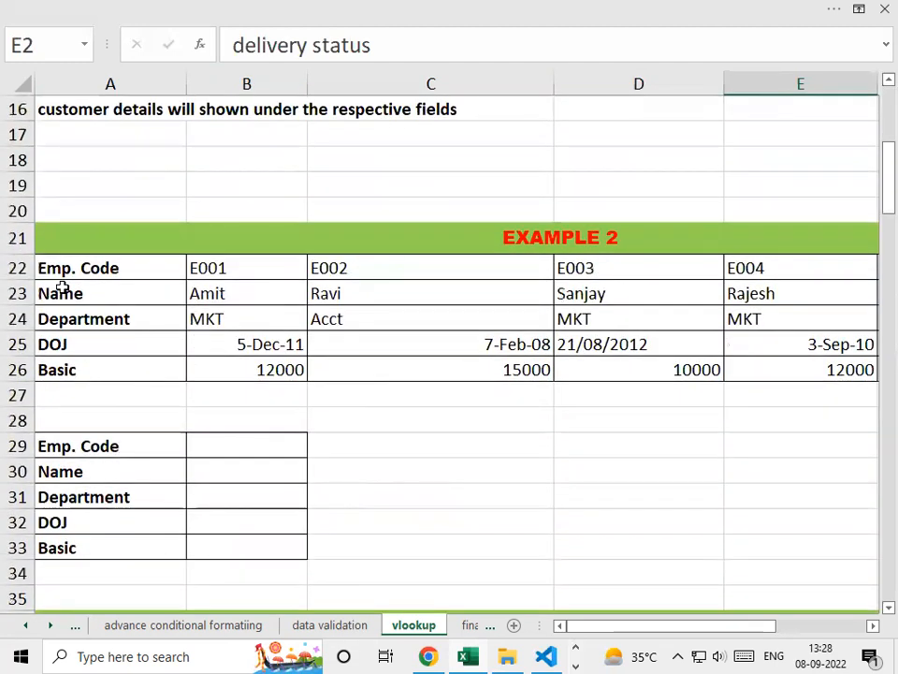
{"action": "left_click", "coordinate": [63, 267]}
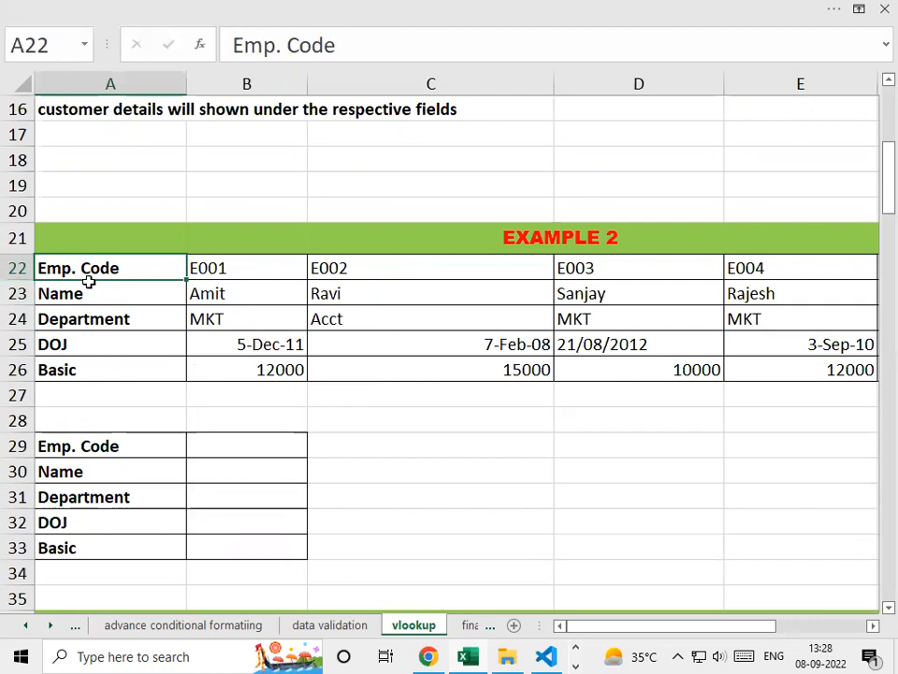
{"action": "left_click", "coordinate": [80, 294]}
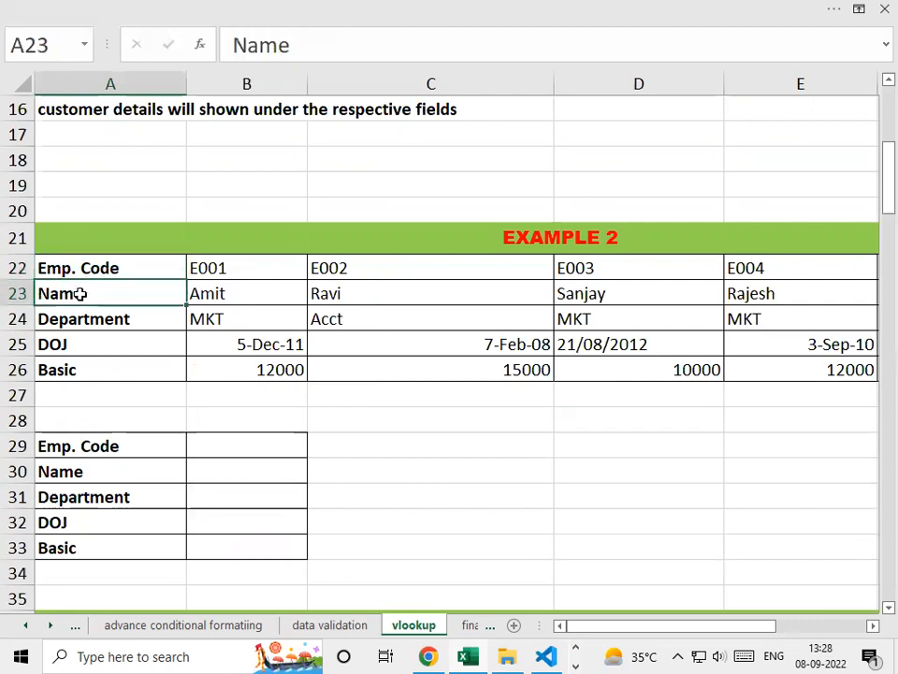
{"action": "left_click", "coordinate": [58, 321]}
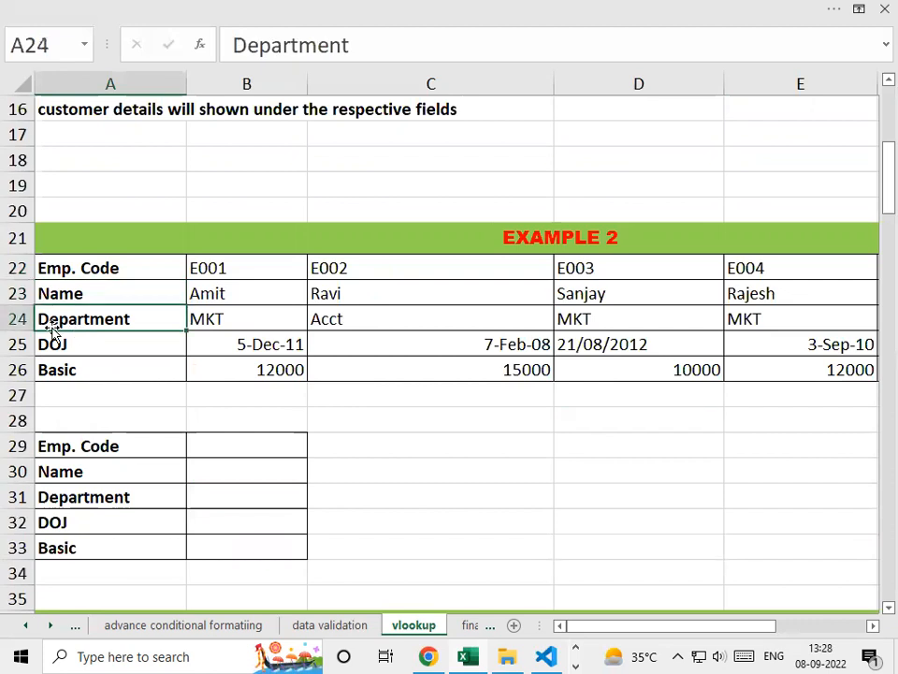
{"action": "left_click", "coordinate": [76, 352]}
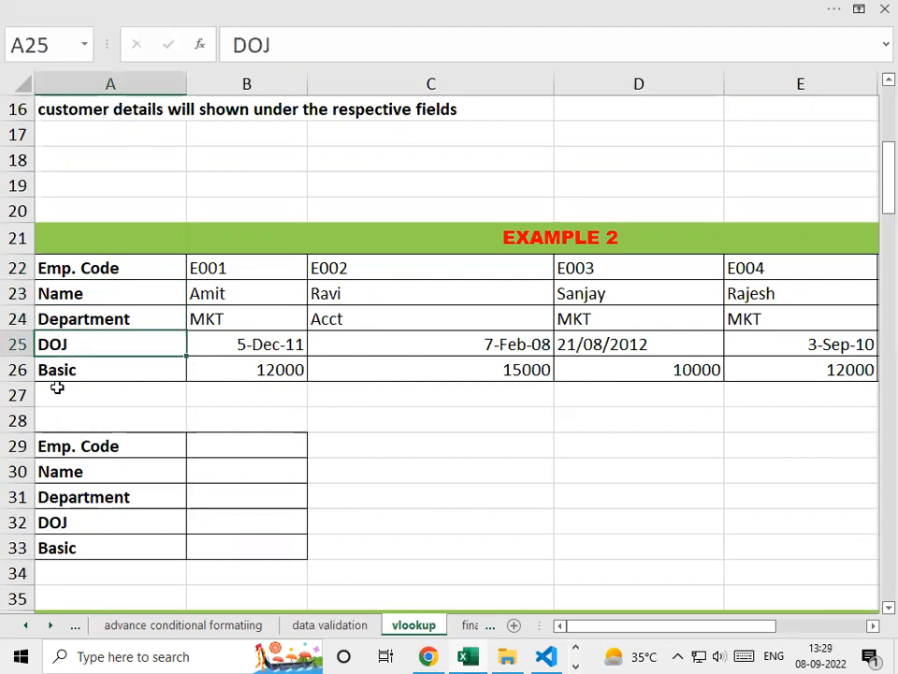
{"action": "left_click", "coordinate": [79, 373]}
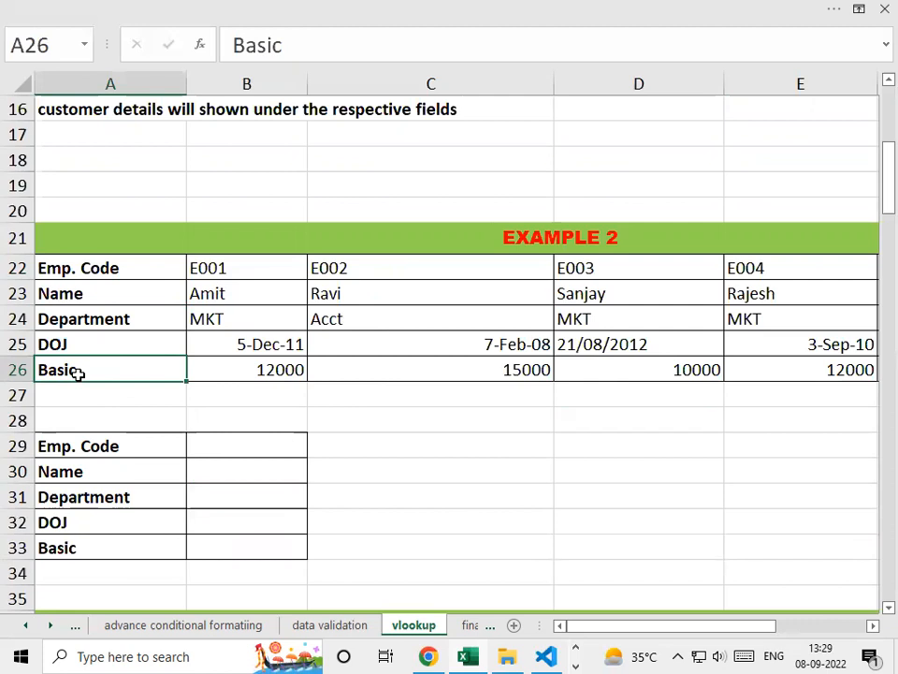
- Begin a VLOOKUP formula in the Example 1 Name cell B13, using customer ID cell A13 as the lookup value
{"action": "scroll", "coordinate": [79, 374], "scroll_direction": "up", "scroll_amount": 5}
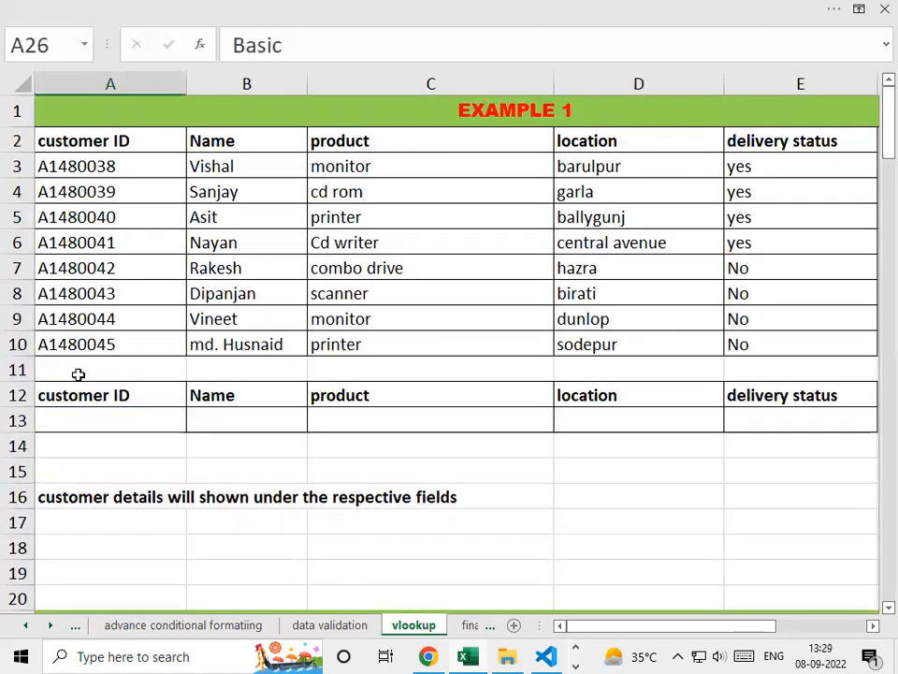
{"action": "left_click", "coordinate": [230, 418]}
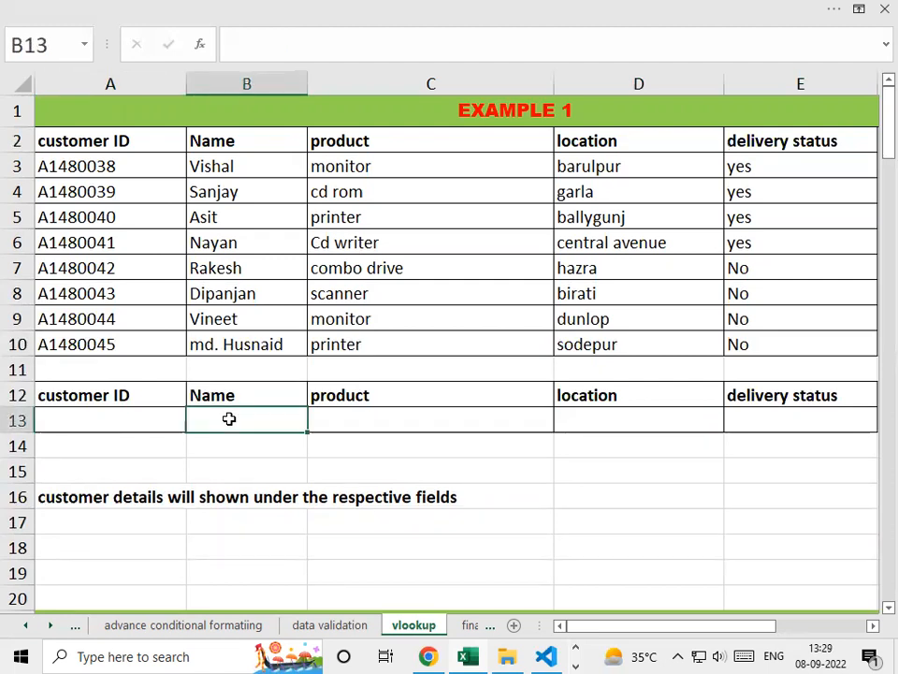
{"action": "type", "text": "="}
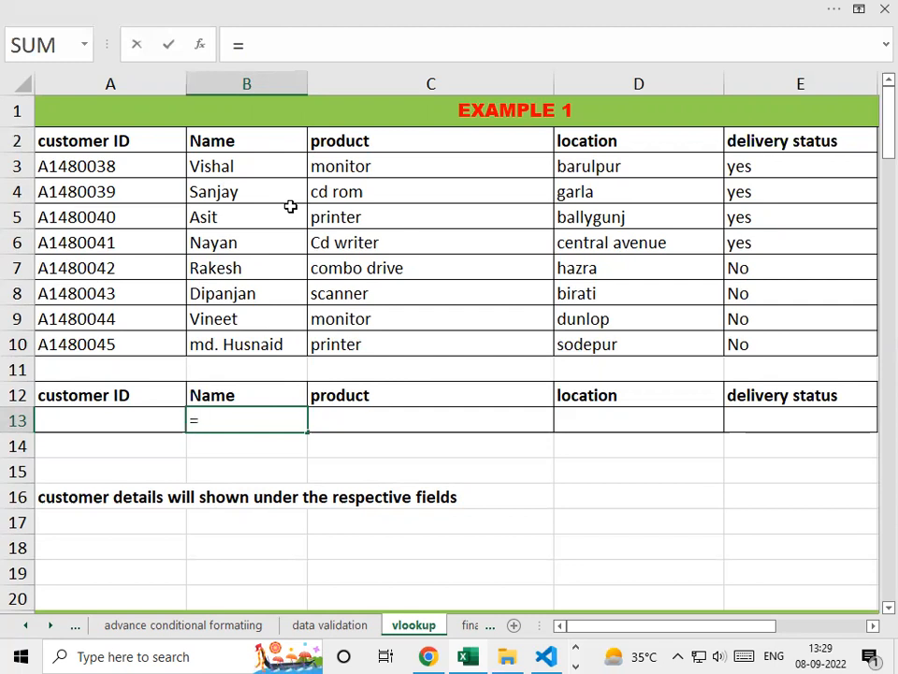
{"action": "type", "text": "v"}
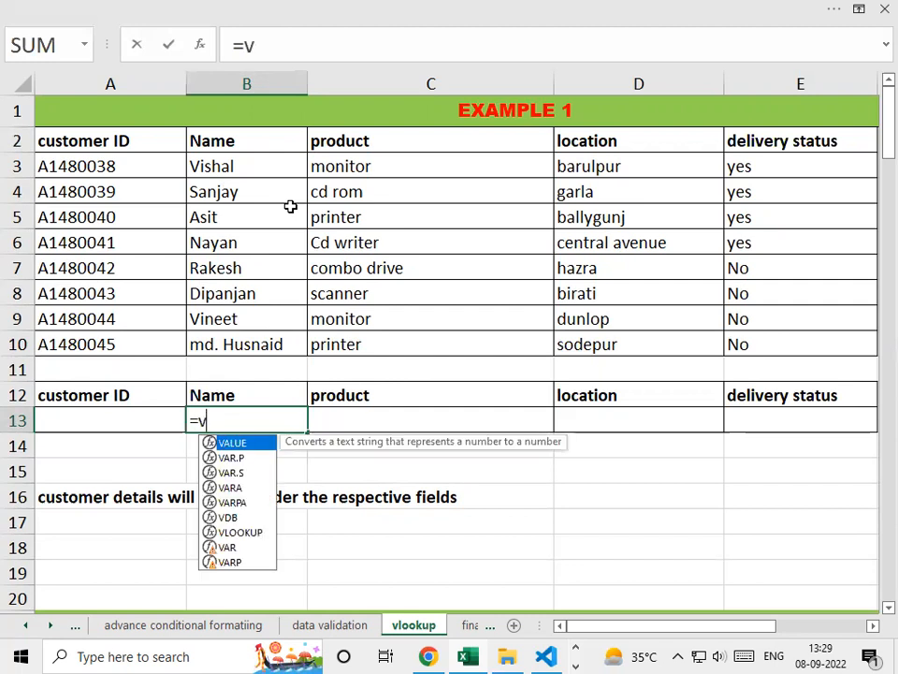
{"action": "type", "text": "ll"}
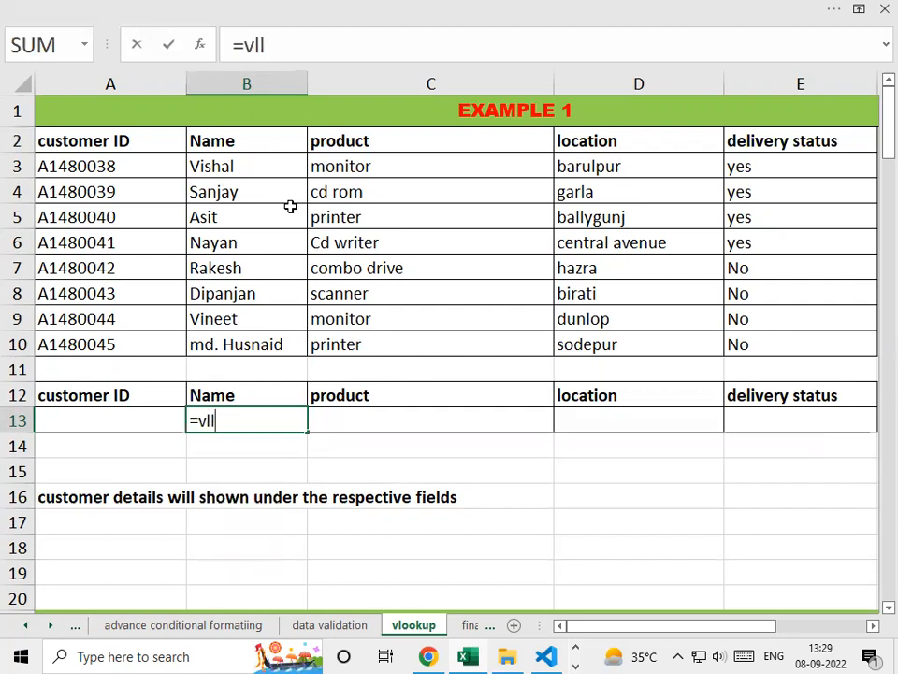
{"action": "key", "text": "BackSpace"}
{"action": "key", "text": "Tab"}
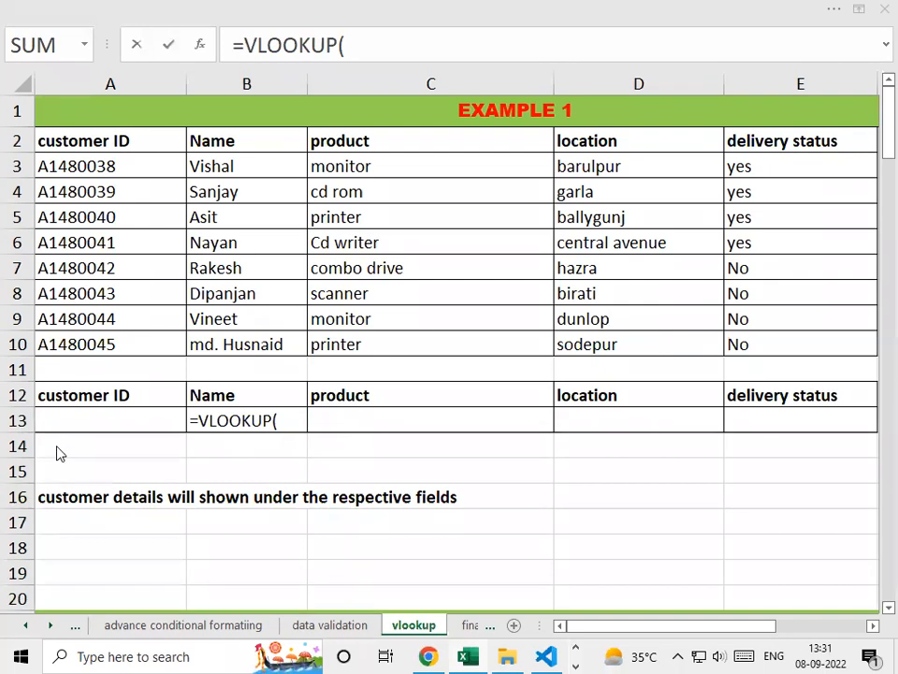
{"action": "left_click", "coordinate": [288, 427]}
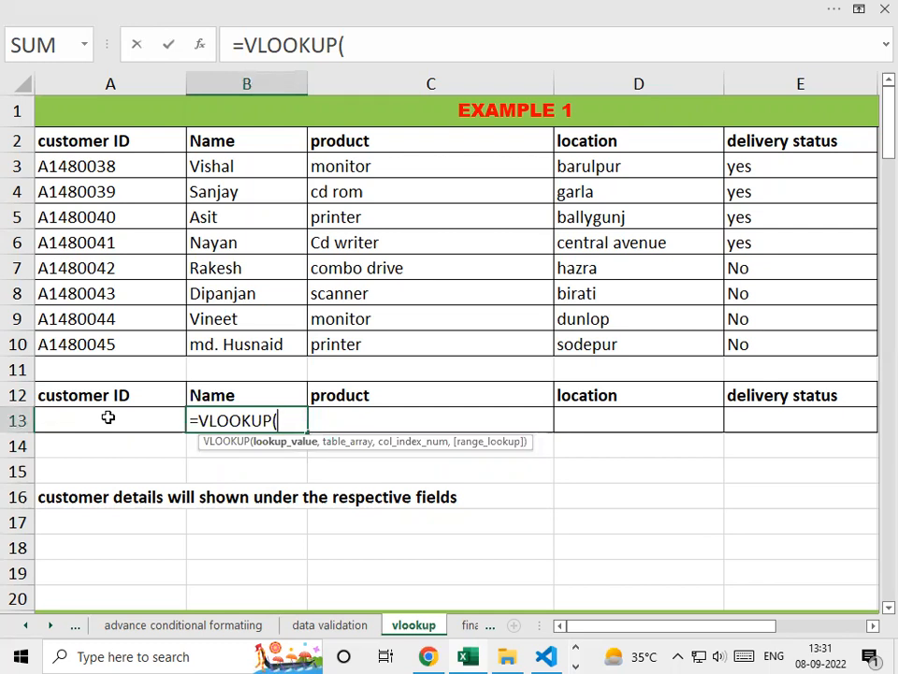
{"action": "left_click", "coordinate": [108, 420]}
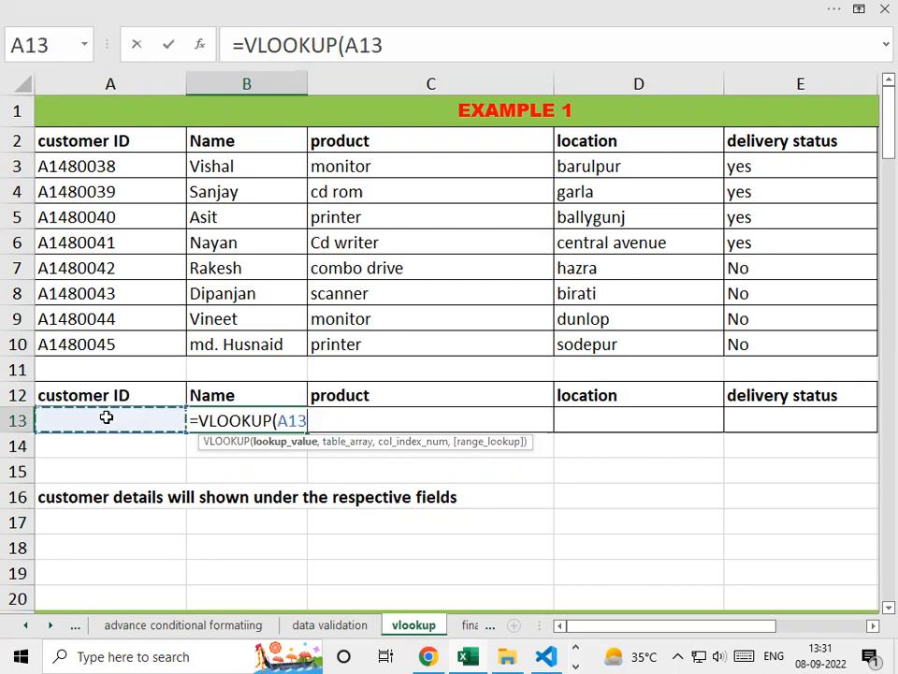
{"action": "type", "text": ","}
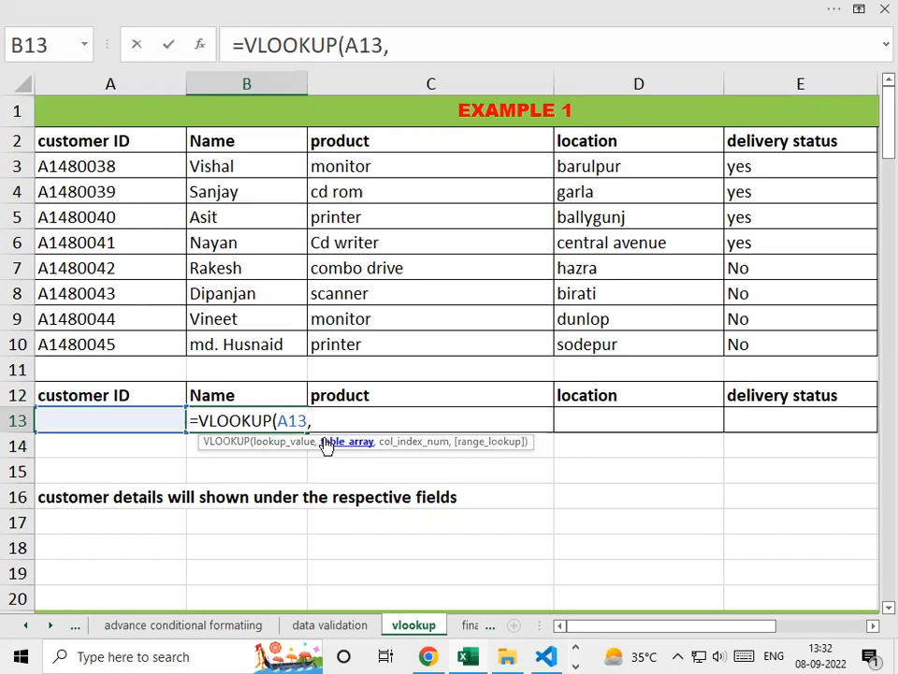
- Complete the VLOOKUP in B13 with table range A2:E10, column index 2 and 0 for an exact match
{"action": "left_click_drag", "start_coordinate": [83, 141], "coordinate": [769, 346]}
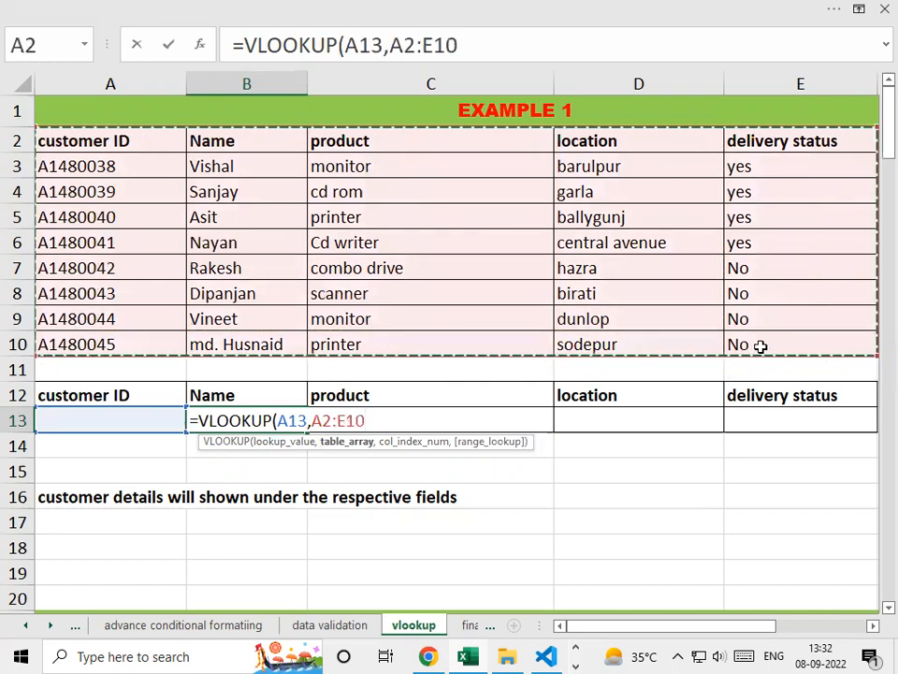
{"action": "type", "text": ","}
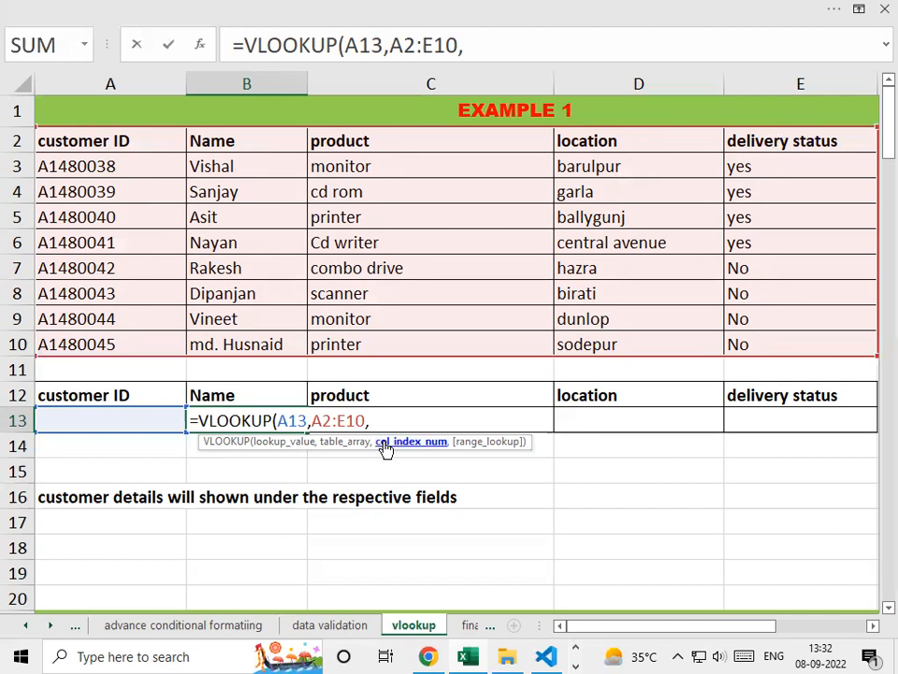
{"action": "type", "text": "2"}
{"action": "type", "text": ","}
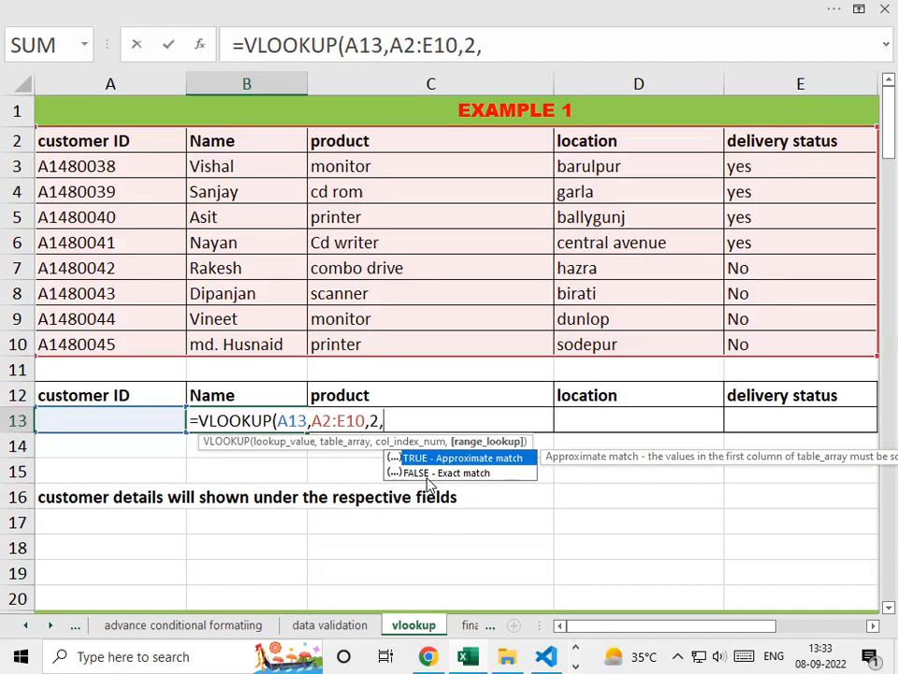
{"action": "type", "text": "0"}
{"action": "type", "text": ")"}
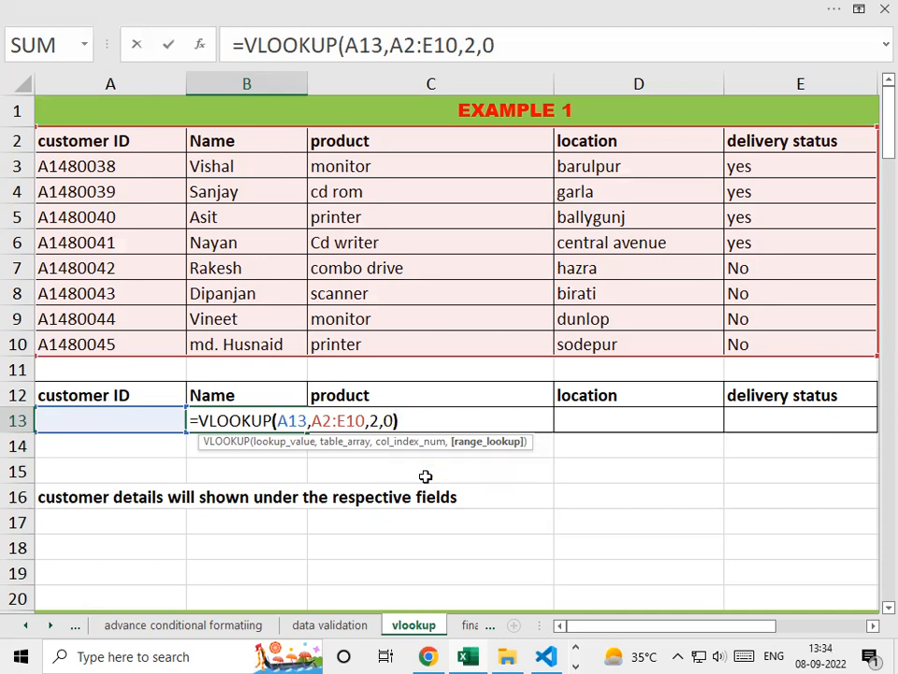
{"action": "key", "text": "Return"}
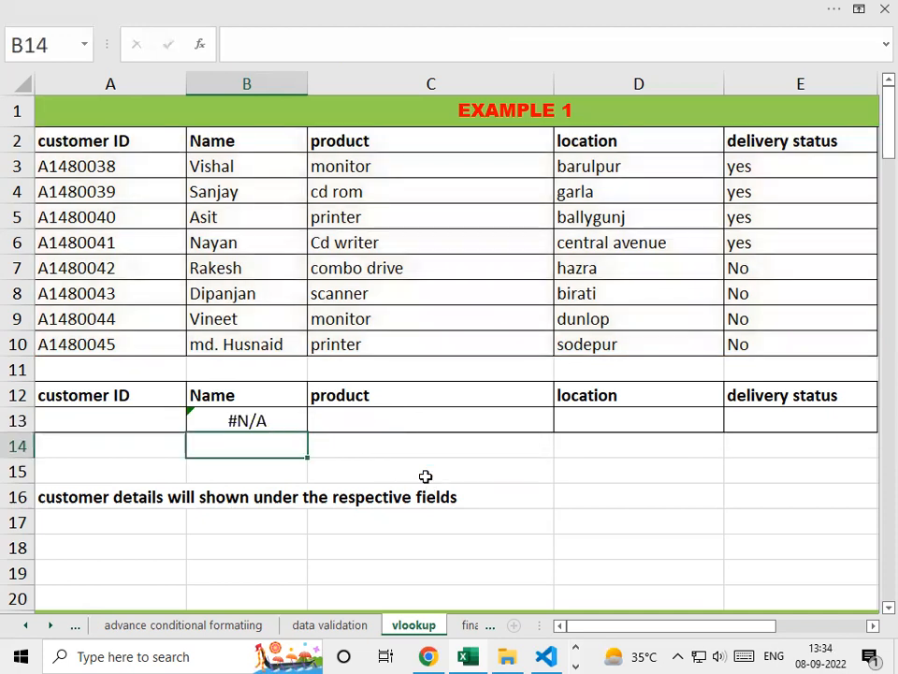
- Enter the customer ID from row 4 of the Example 1 table in lookup cell A13
{"action": "key", "text": "Up"}
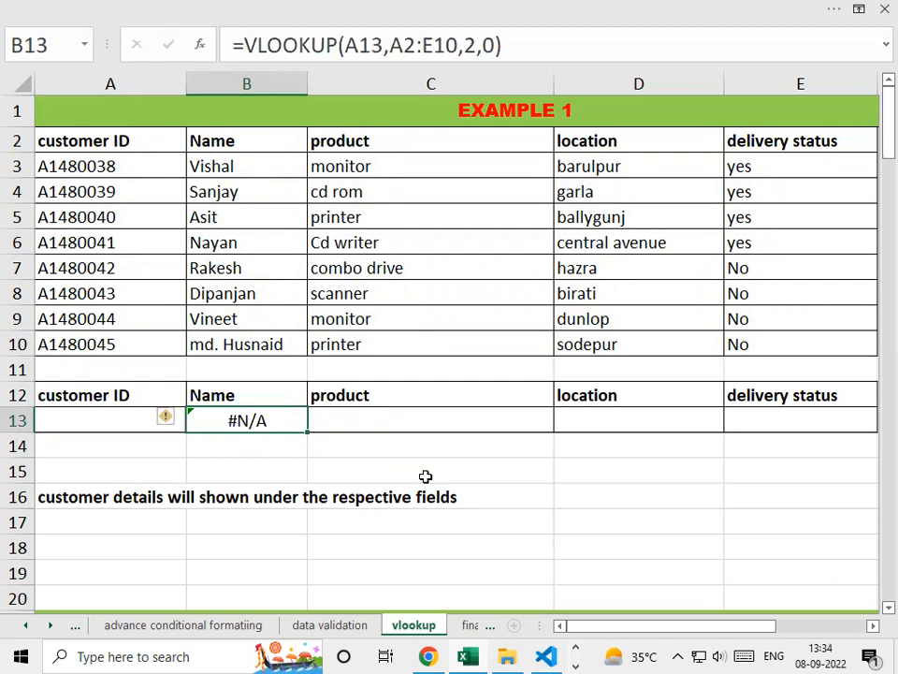
{"action": "key", "text": "Left"}
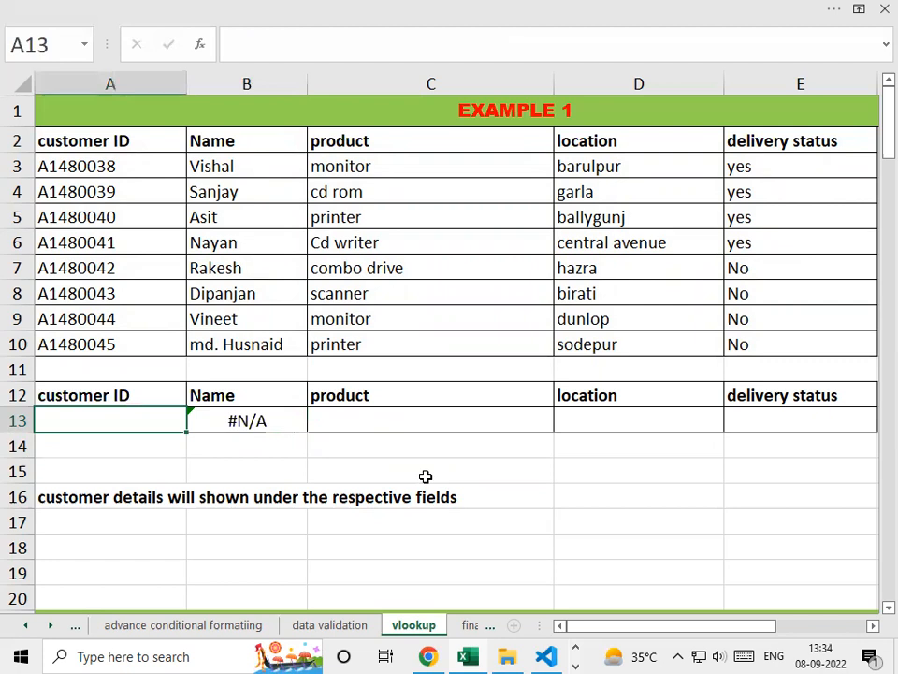
{"action": "type", "text": "A148003"}
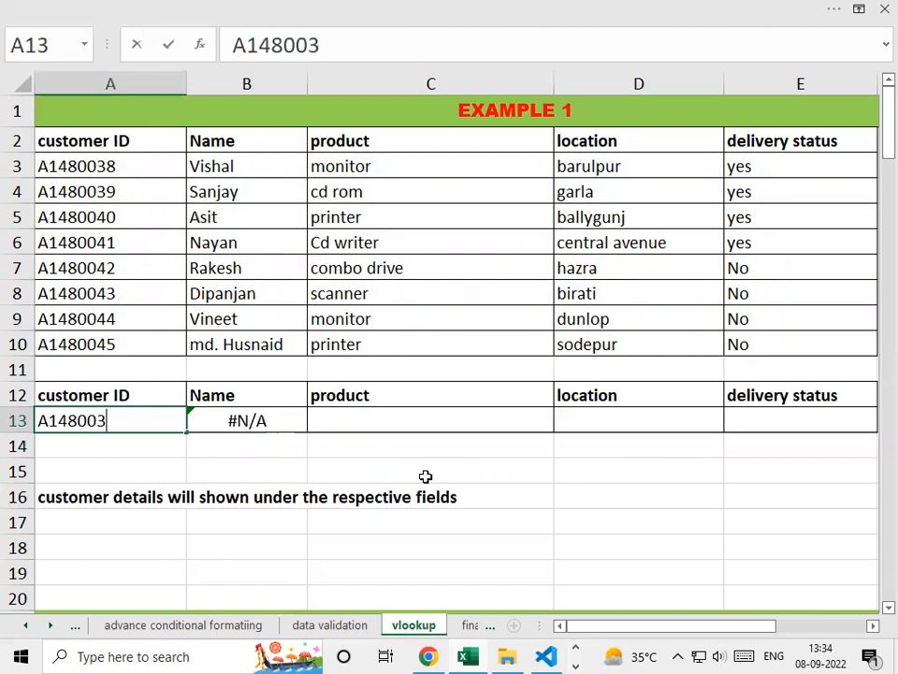
{"action": "type", "text": "9"}
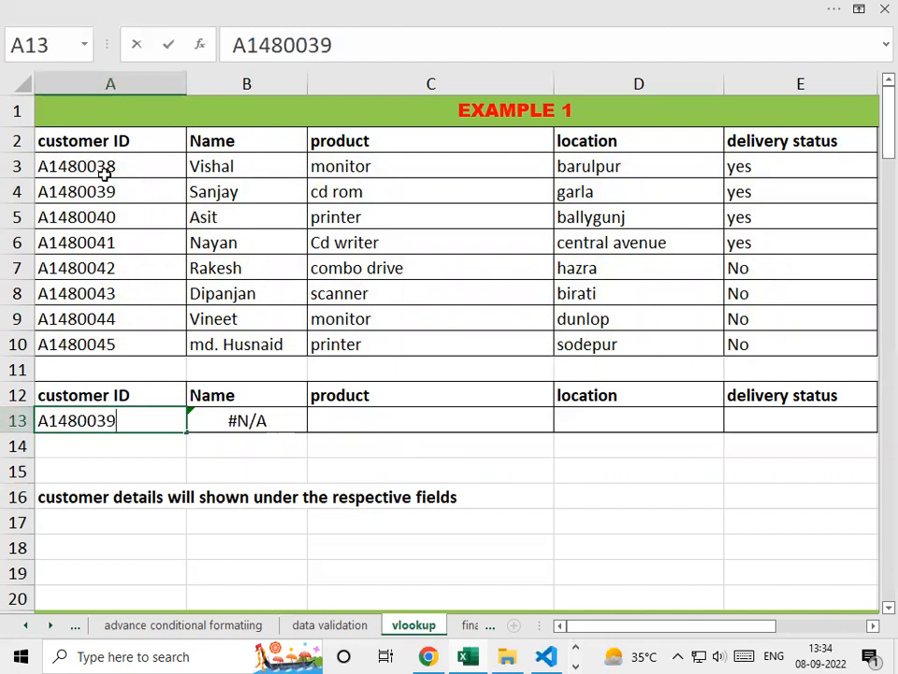
{"action": "key", "text": "Return"}
{"action": "key", "text": "Up"}
{"action": "key", "text": "Right"}
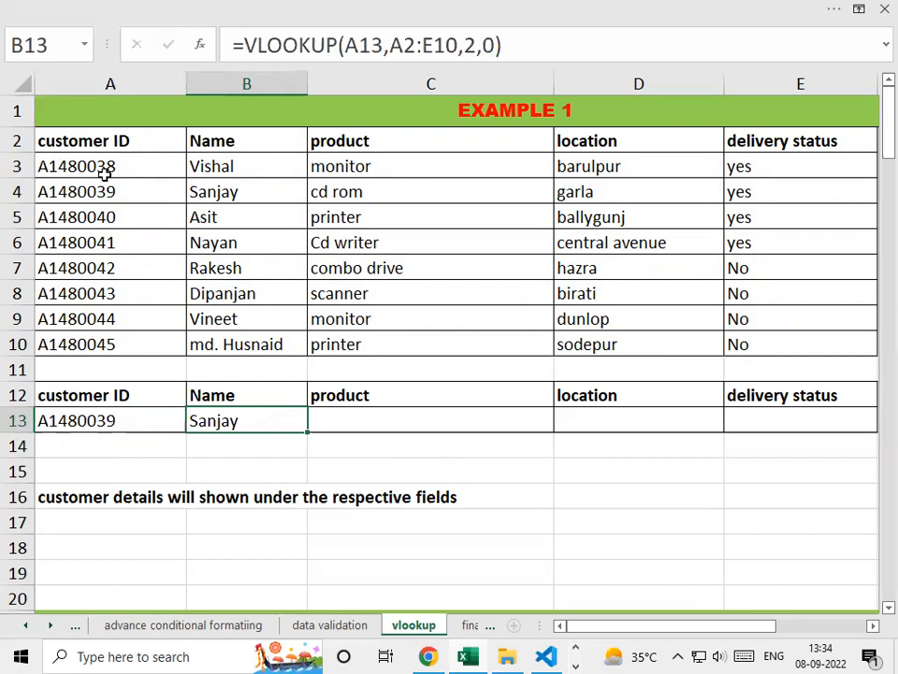
- Change the customer ID in A13 to the one listed in row 5 of the table
{"action": "key", "text": "Left"}
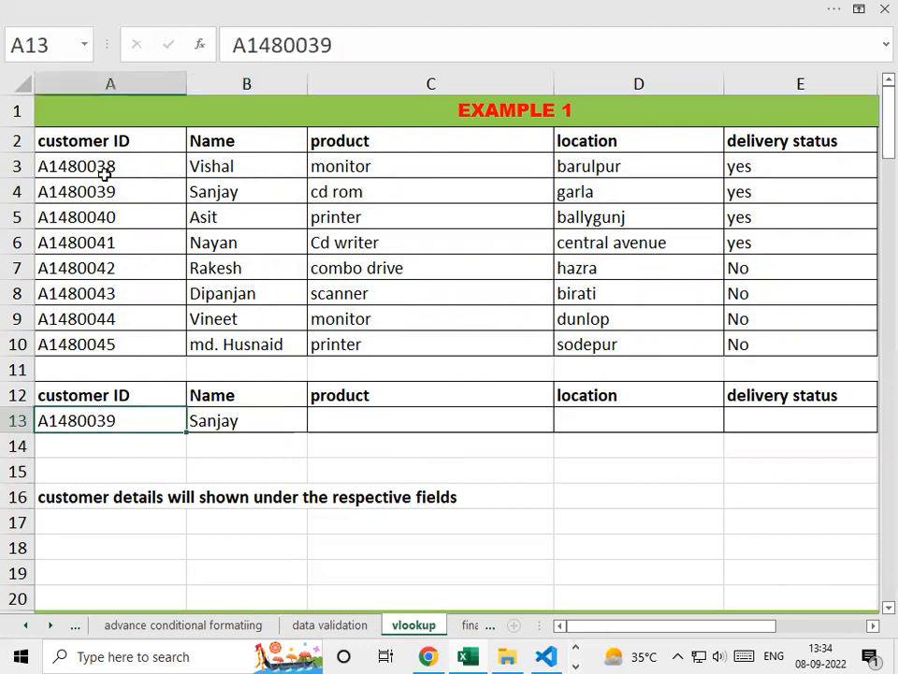
{"action": "key", "text": "F2"}
{"action": "key", "text": "BackSpace"}
{"action": "type", "text": "40"}
{"action": "key", "text": "Return"}
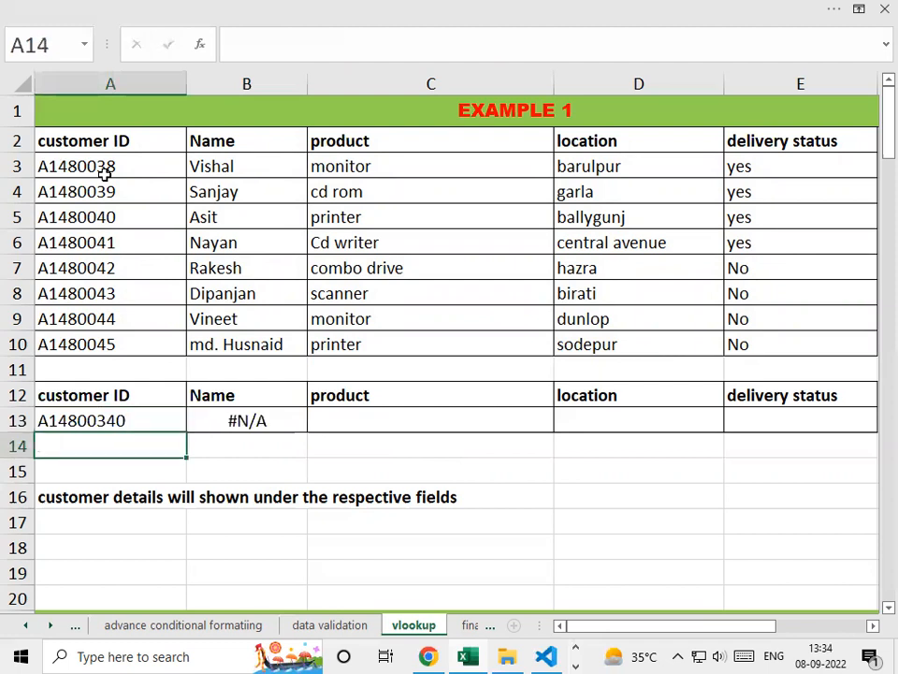
{"action": "key", "text": "Up"}
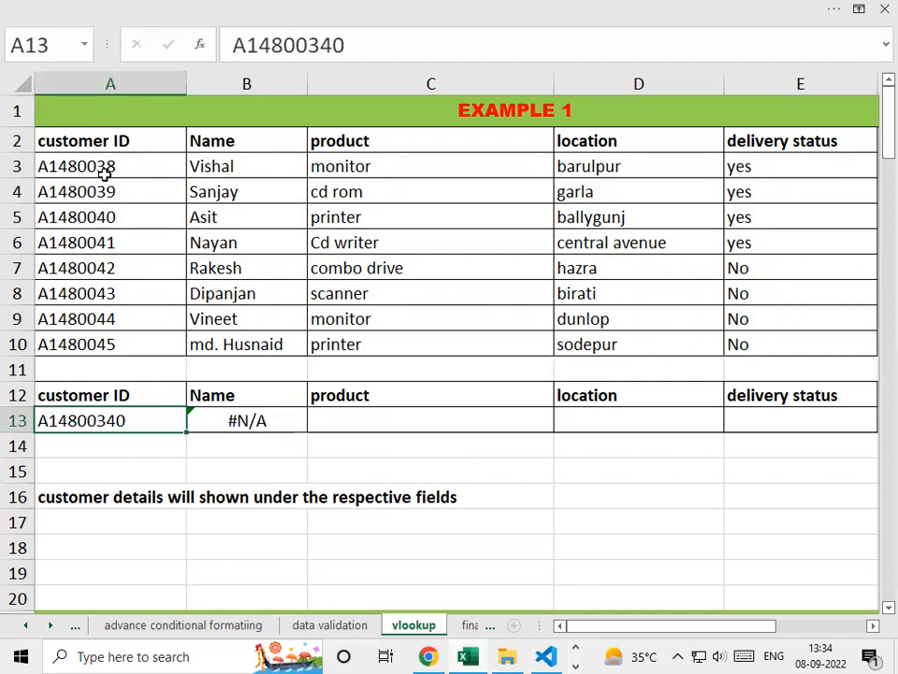
{"action": "key", "text": "F2"}
{"action": "key", "text": "BackSpace"}
{"action": "key", "text": "BackSpace"}
{"action": "key", "text": "BackSpace"}
{"action": "type", "text": "40"}
{"action": "key", "text": "Return"}
{"action": "key", "text": "Up"}
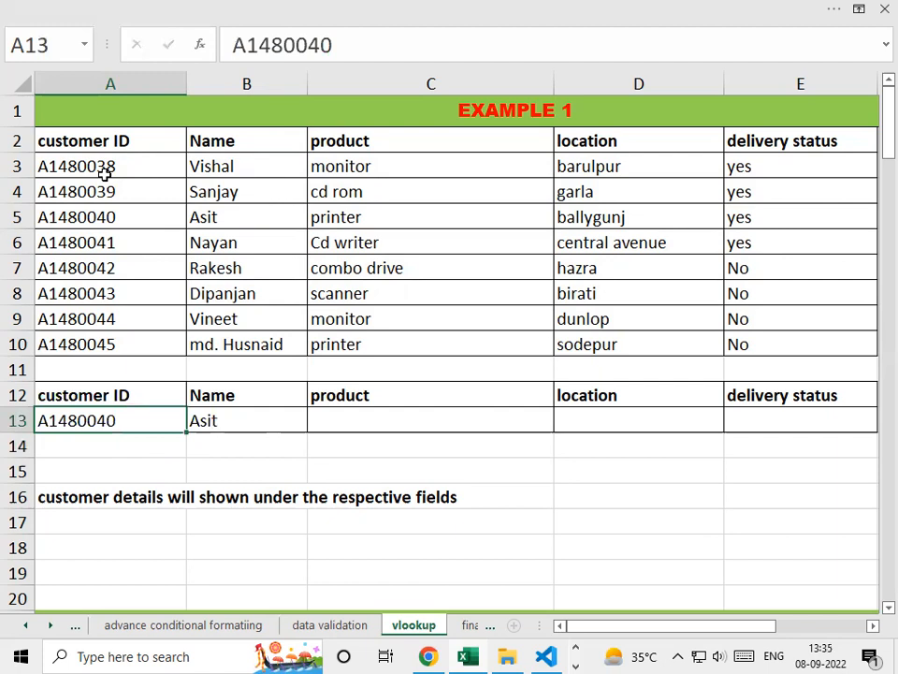
- Begin a VLOOKUP formula in the product cell C13, using customer ID cell A13 as the lookup value
{"action": "key", "text": "Right"}
{"action": "key", "text": "Right"}
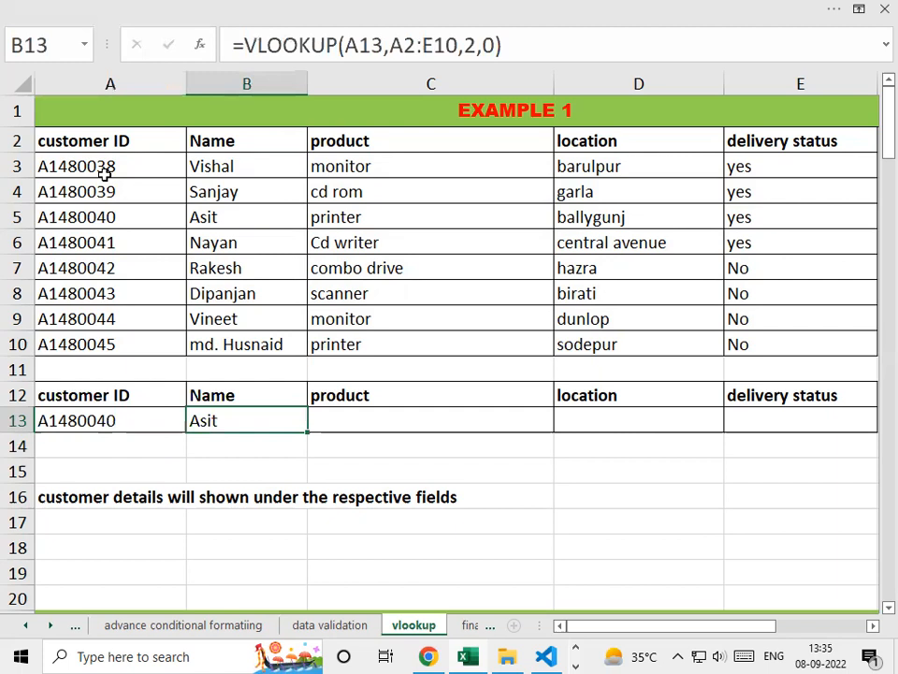
{"action": "type", "text": "="}
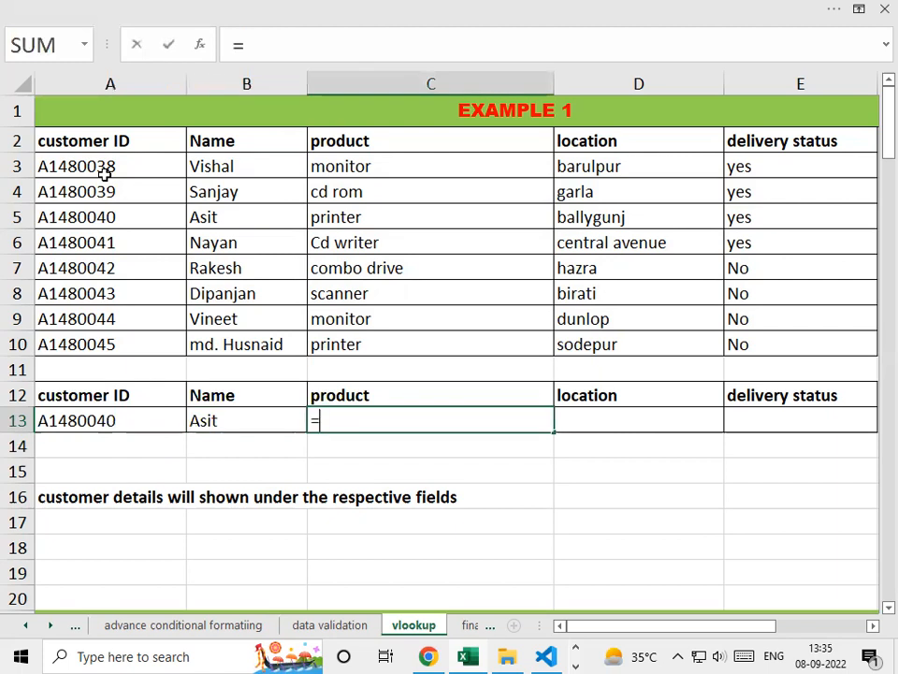
{"action": "type", "text": "vl"}
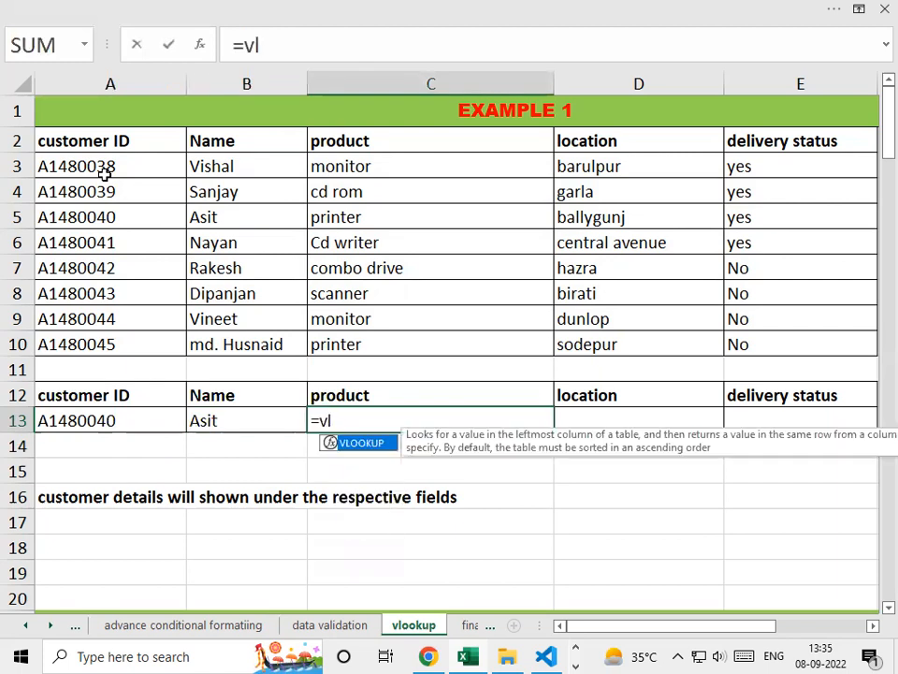
{"action": "key", "text": "Tab"}
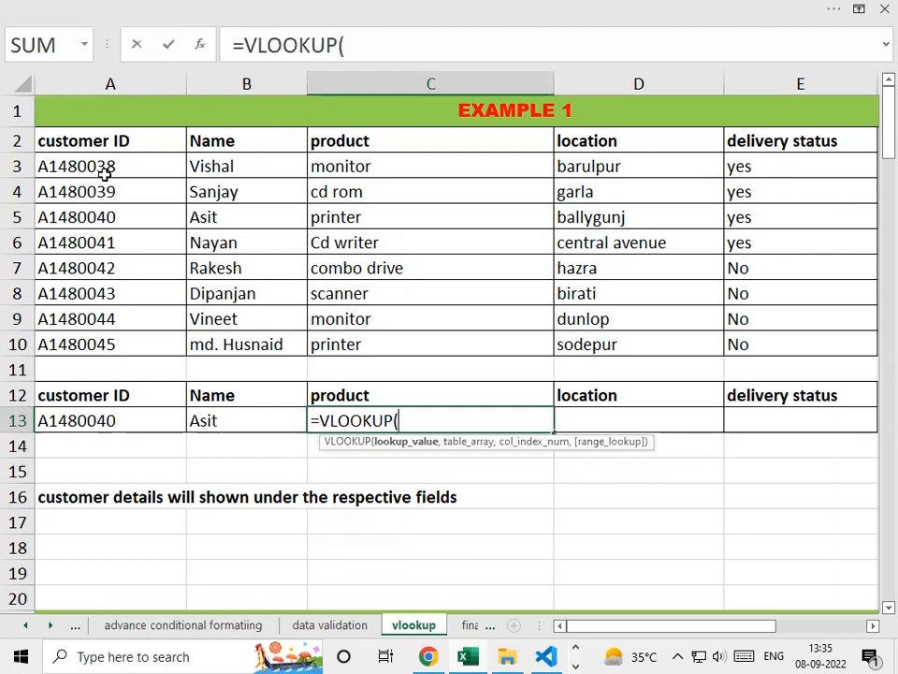
{"action": "left_click", "coordinate": [115, 420]}
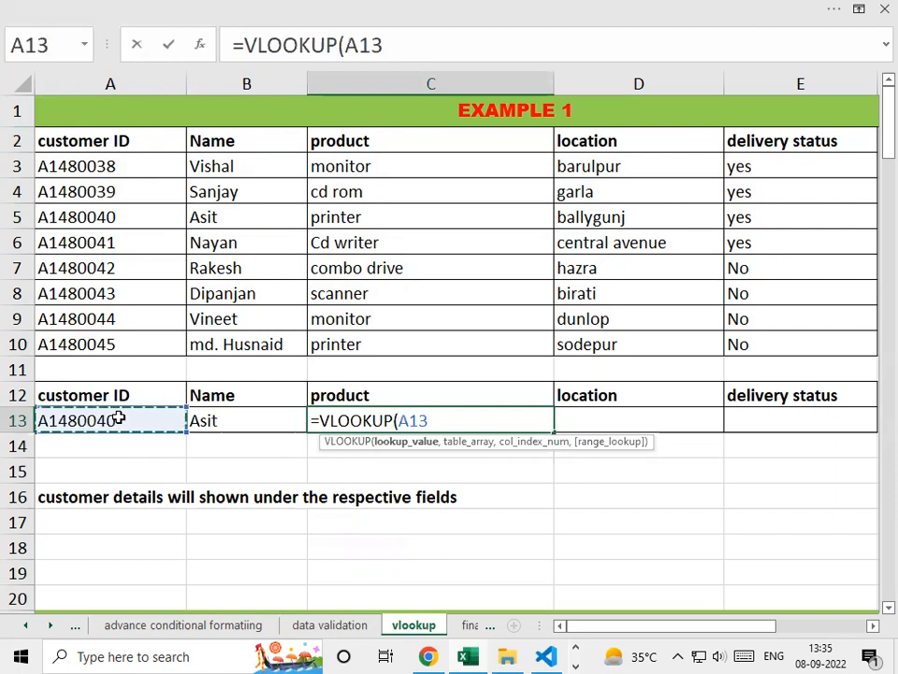
{"action": "type", "text": ","}
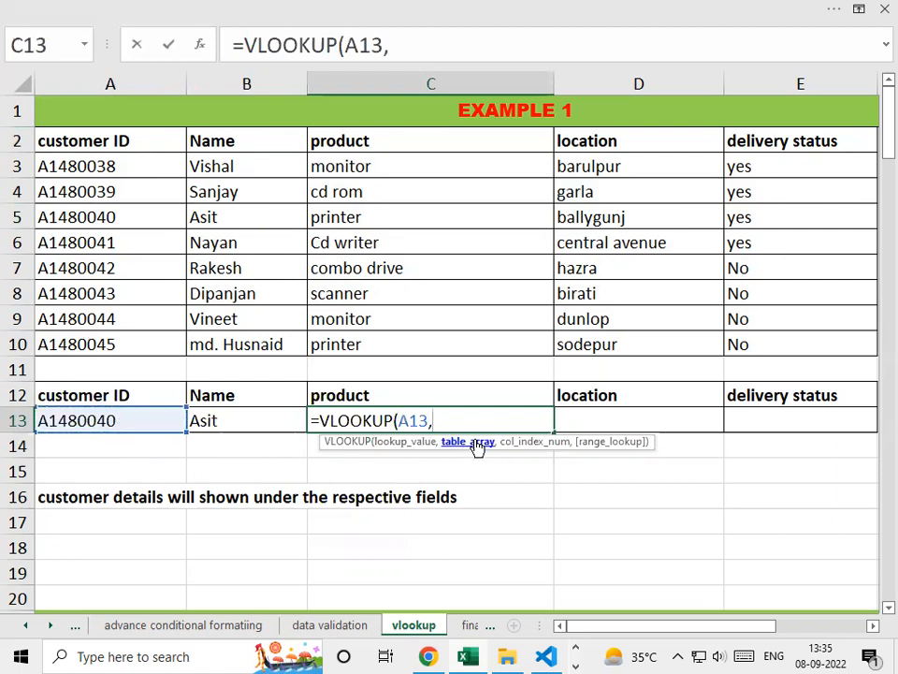
- Complete the VLOOKUP in C13 with table range A2:E10, column index 3 and 0 for an exact match
{"action": "left_click_drag", "start_coordinate": [73, 137], "coordinate": [785, 340]}
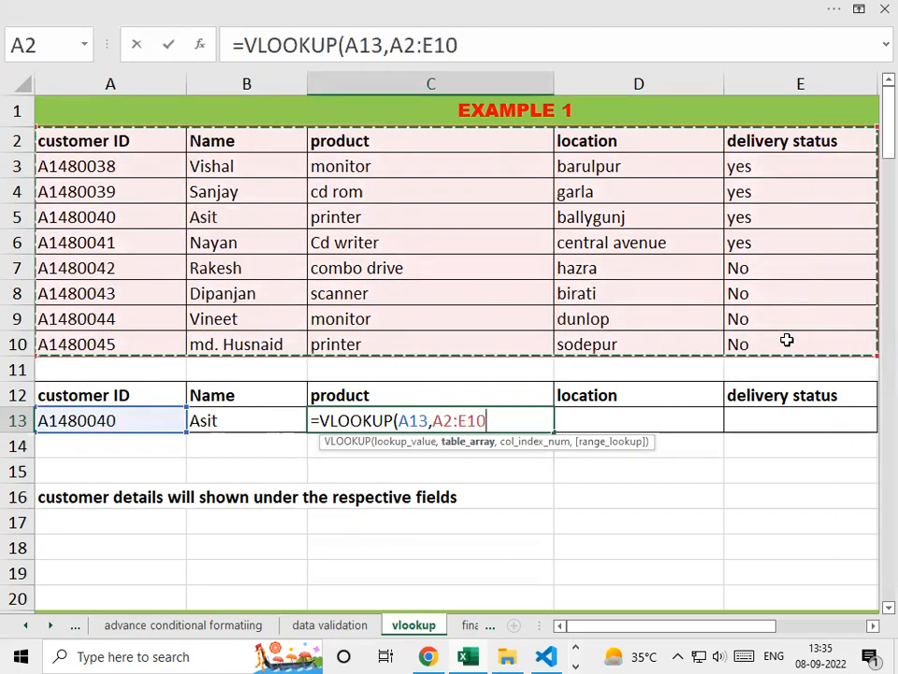
{"action": "type", "text": ","}
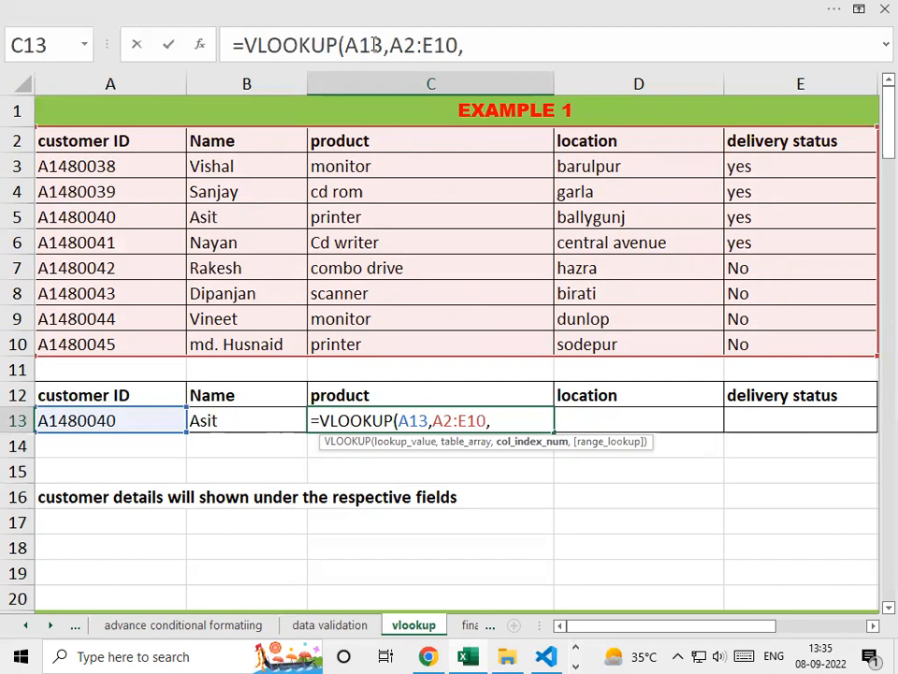
{"action": "type", "text": "4"}
{"action": "key", "text": "BackSpace"}
{"action": "type", "text": "3)"}
{"action": "key", "text": "BackSpace"}
{"action": "type", "text": ","}
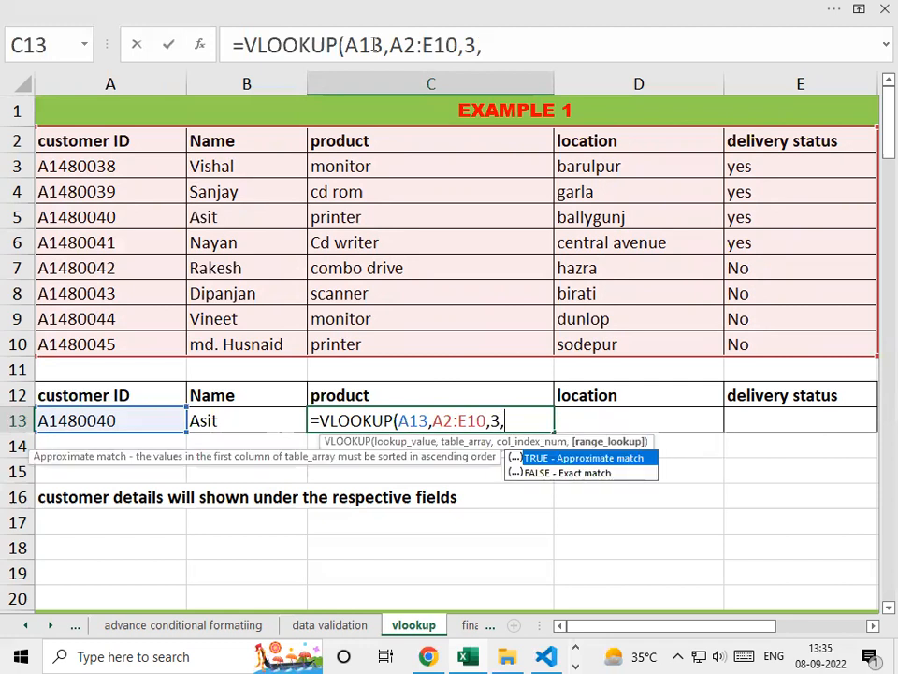
{"action": "type", "text": "0)"}
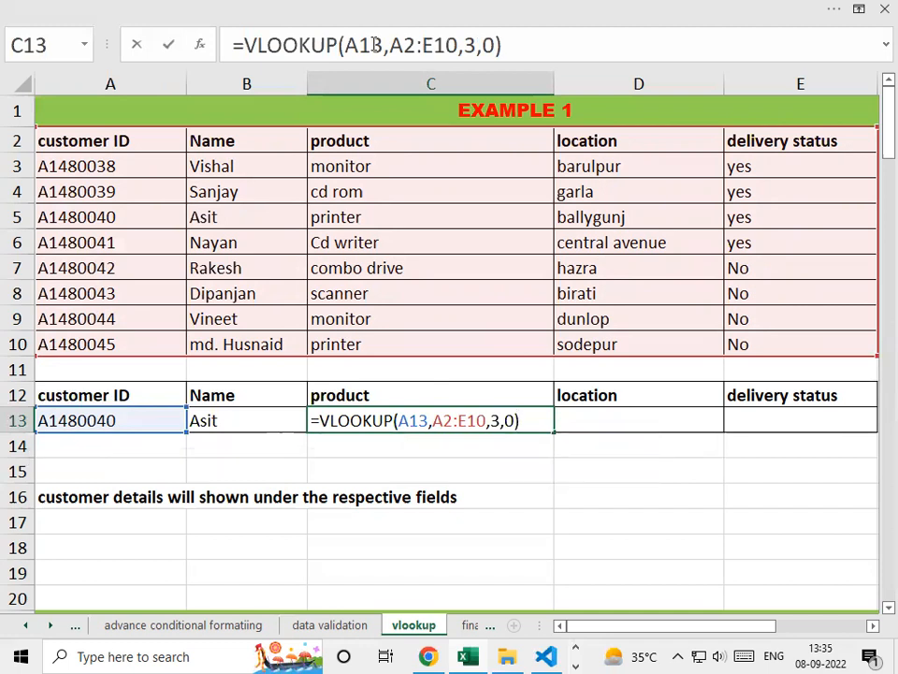
{"action": "key", "text": "Return"}
- Check the product returned in C13 against the product column of the Example 1 table
{"action": "key", "text": "Up"}
{"action": "key", "text": "Up"}
{"action": "key", "text": "Up"}
{"action": "key", "text": "Up"}
{"action": "key", "text": "Up"}
{"action": "key", "text": "Up"}
{"action": "key", "text": "Up"}
{"action": "key", "text": "Up"}
{"action": "key", "text": "Up"}
{"action": "key", "text": "Down"}
{"action": "key", "text": "Down"}
{"action": "key", "text": "Down"}
{"action": "key", "text": "Down"}
{"action": "key", "text": "Down"}
{"action": "key", "text": "Down"}
{"action": "key", "text": "Down"}
{"action": "key", "text": "Down"}
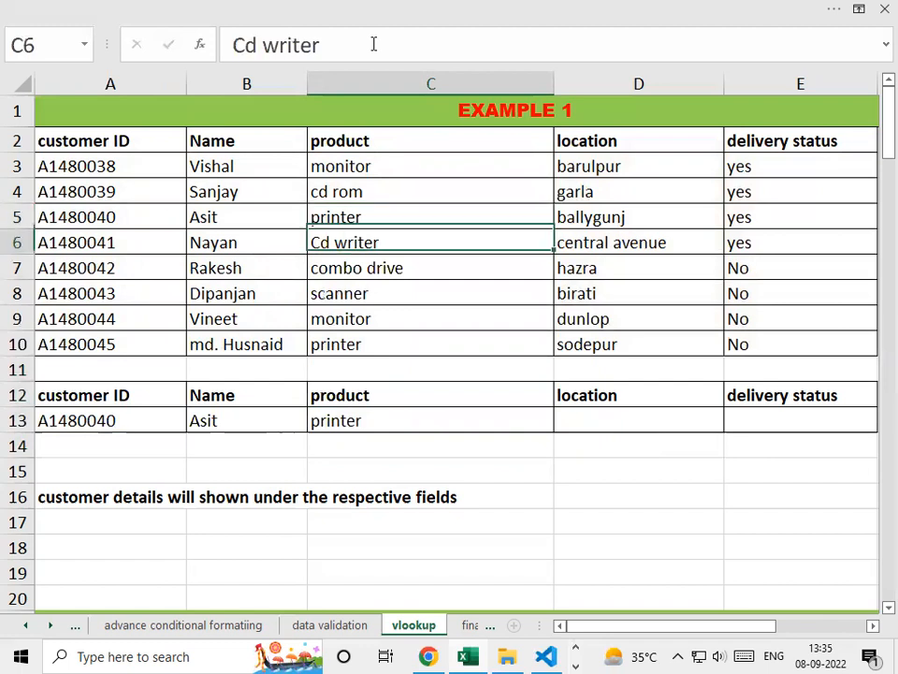
- Begin a VLOOKUP formula in the location cell D13, using customer ID cell A13 as the lookup value
{"action": "key", "text": "Right"}
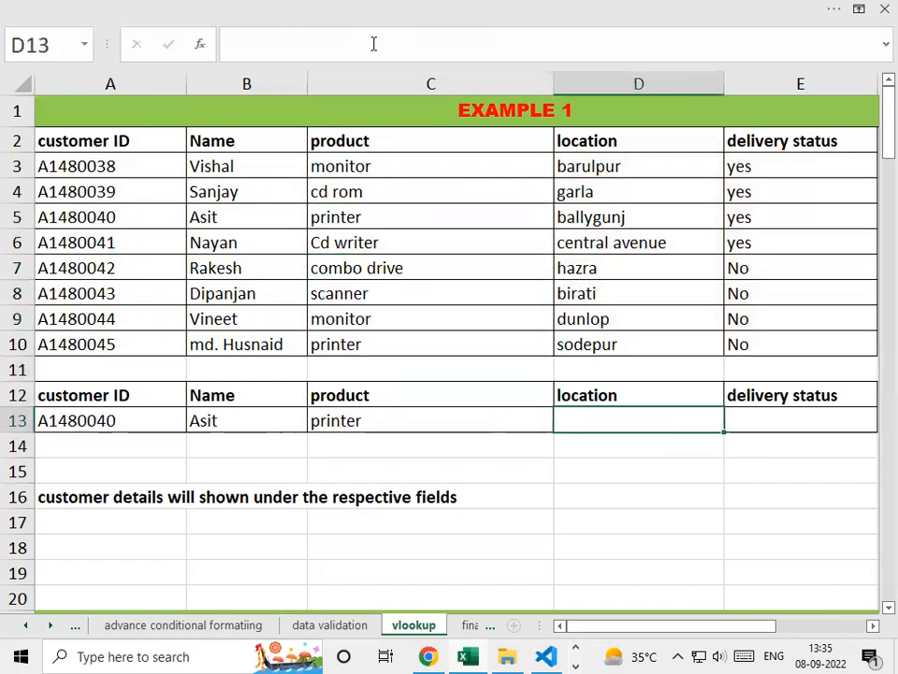
{"action": "type", "text": "=vl"}
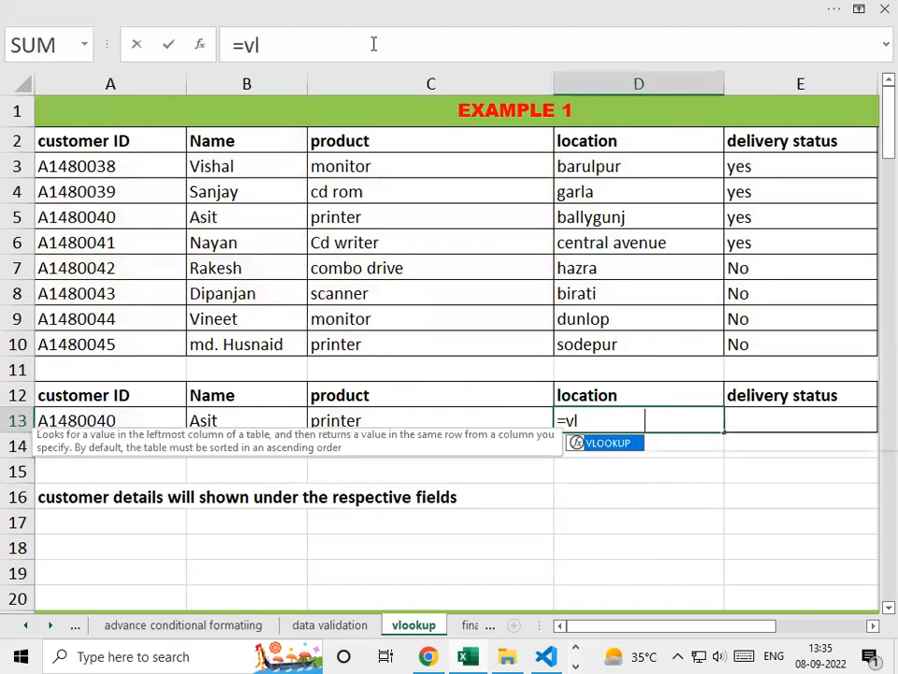
{"action": "key", "text": "Tab"}
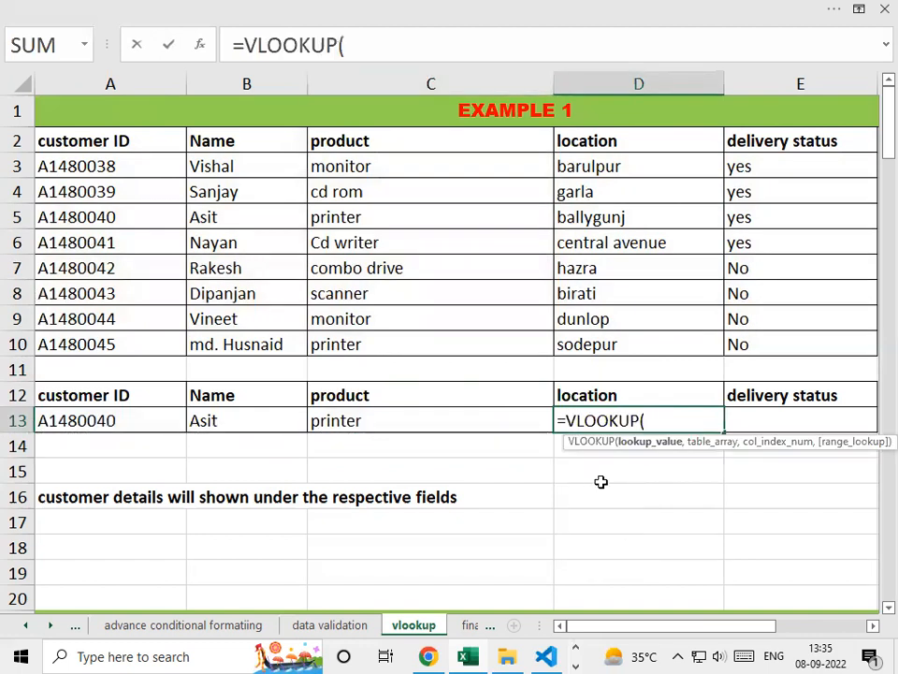
{"action": "mouse_move", "coordinate": [552, 653]}
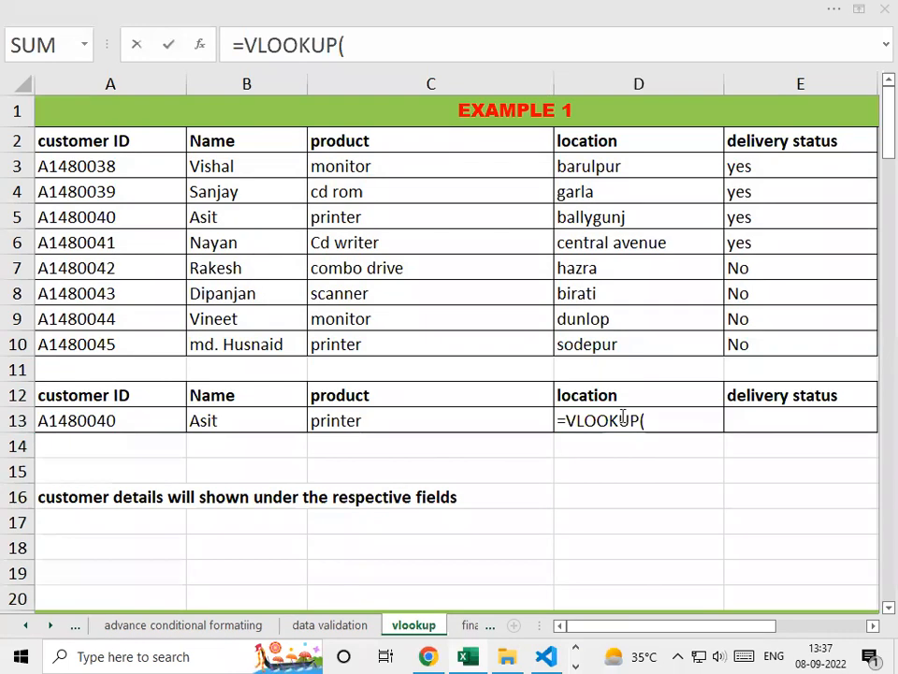
{"action": "left_click", "coordinate": [652, 419]}
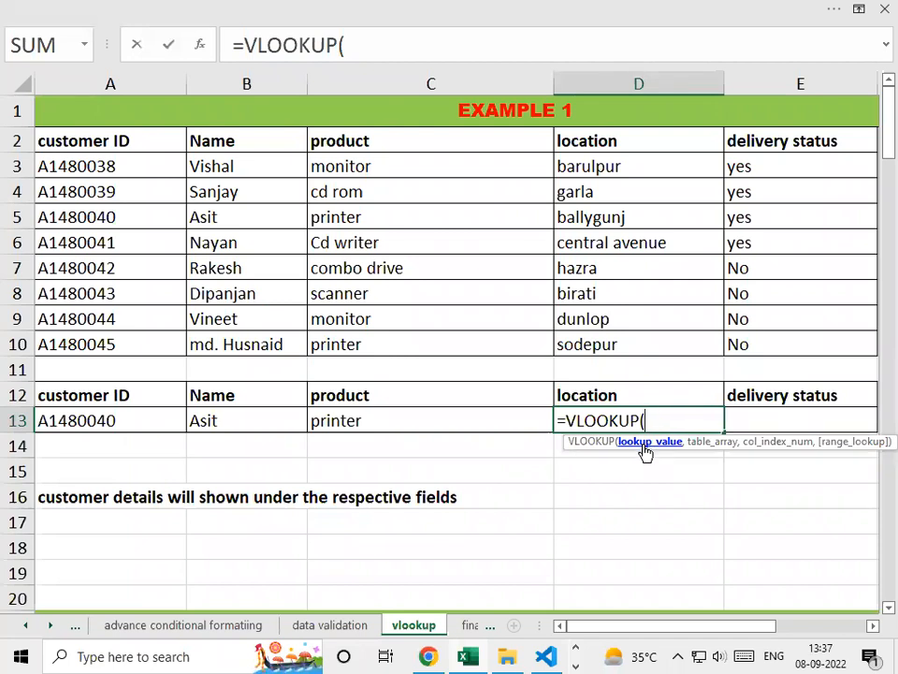
{"action": "left_click", "coordinate": [103, 423]}
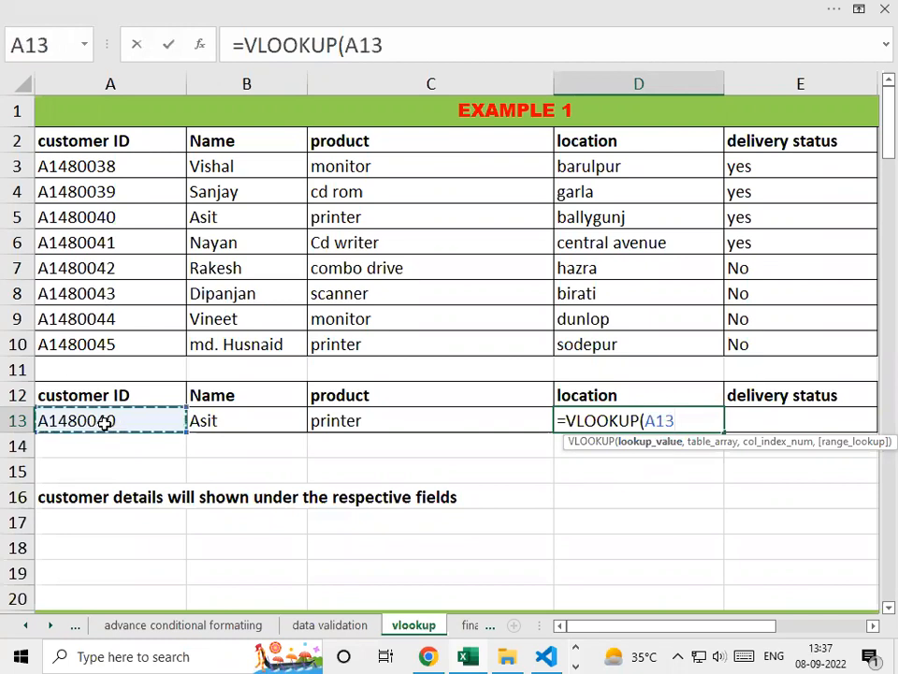
{"action": "type", "text": ","}
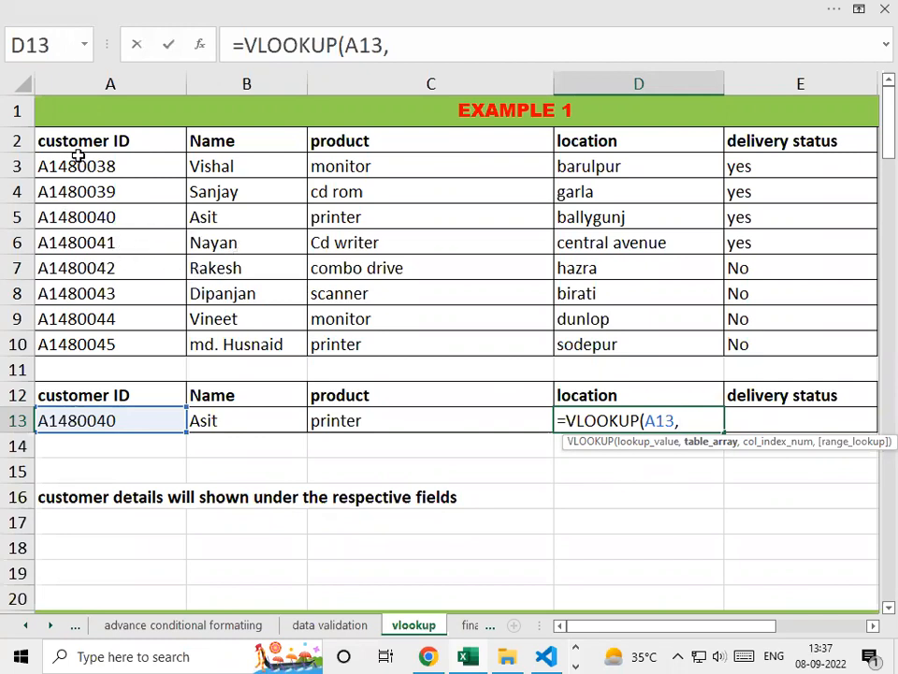
- Complete the VLOOKUP in D13 with table range A2:E10, column index 4 and 0 for an exact match
{"action": "left_click_drag", "start_coordinate": [71, 142], "coordinate": [768, 344]}
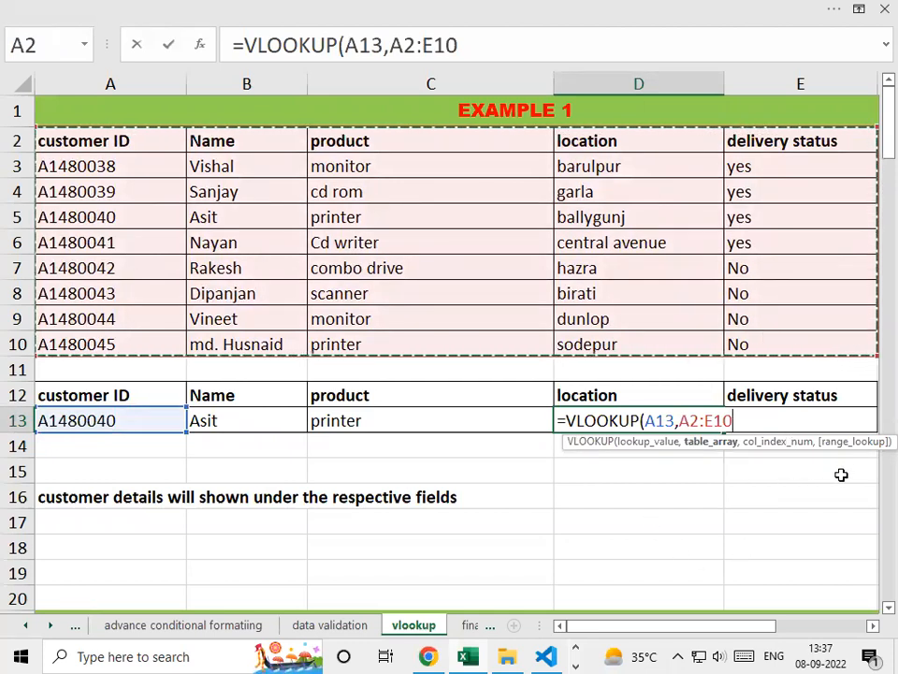
{"action": "type", "text": ","}
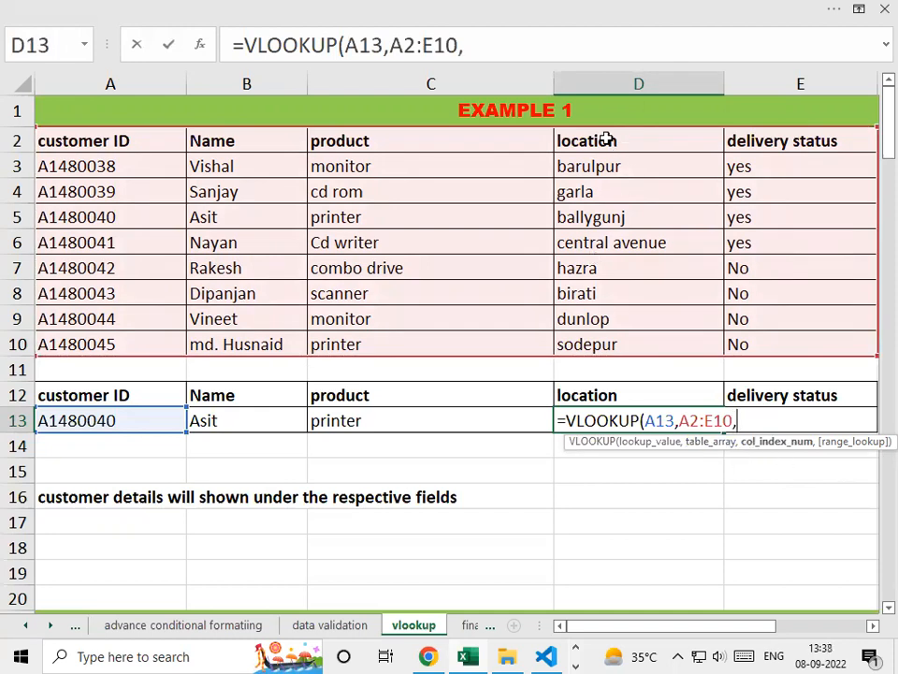
{"action": "type", "text": "4,"}
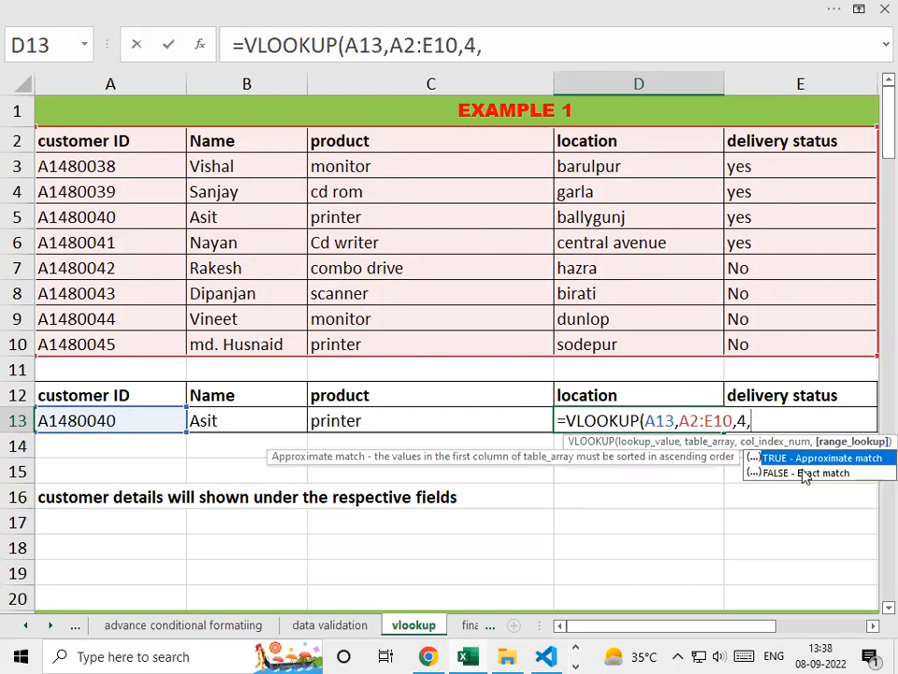
{"action": "type", "text": "0)"}
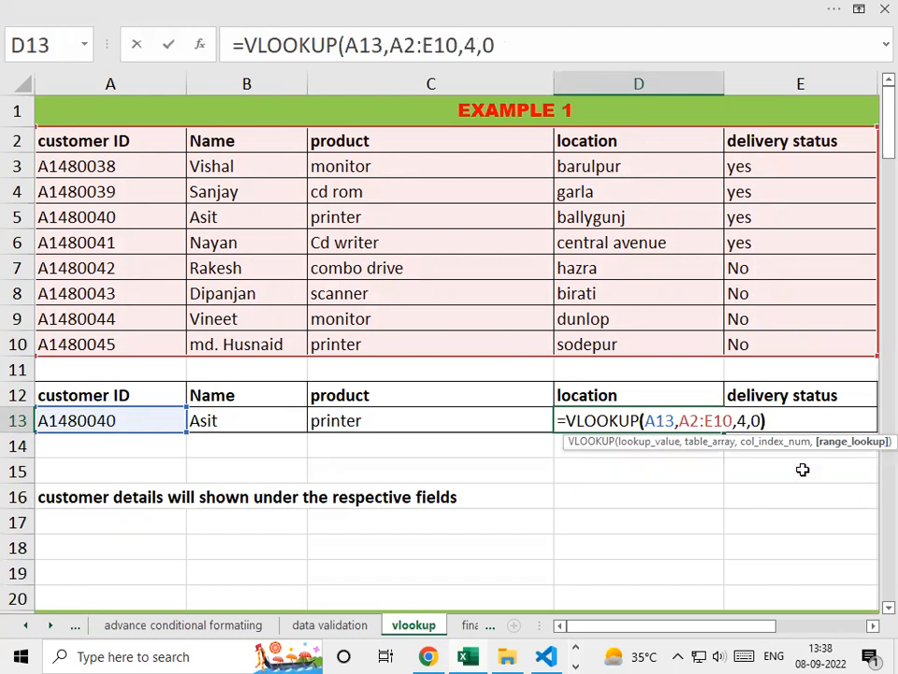
{"action": "key", "text": "ctrl+Return"}
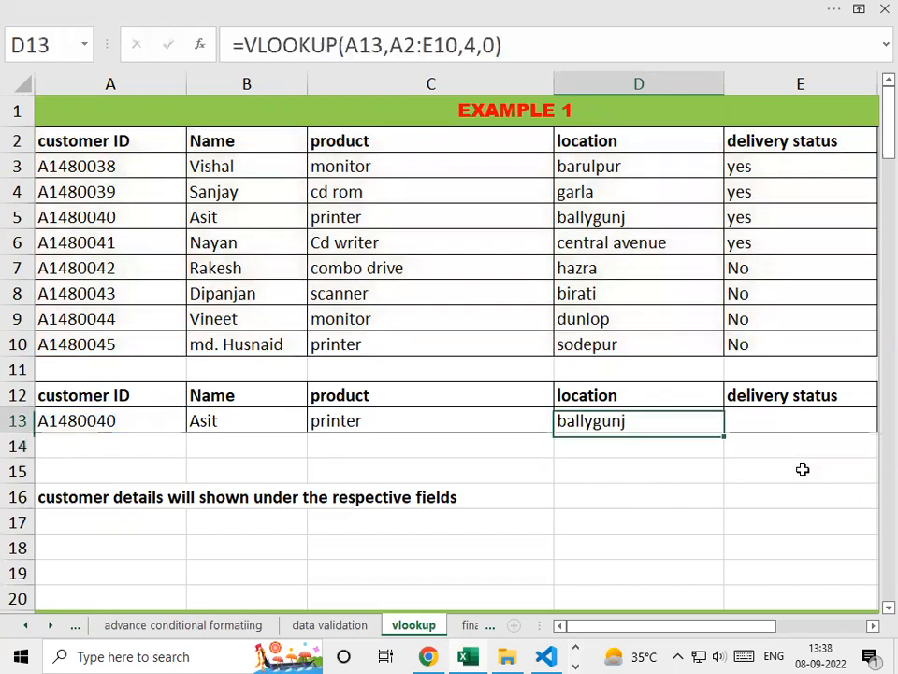
- Enter a VLOOKUP in delivery status cell E13 with lookup value A13, table range A2:E10, column index 5 and 0 for an exact match
{"action": "key", "text": "Right"}
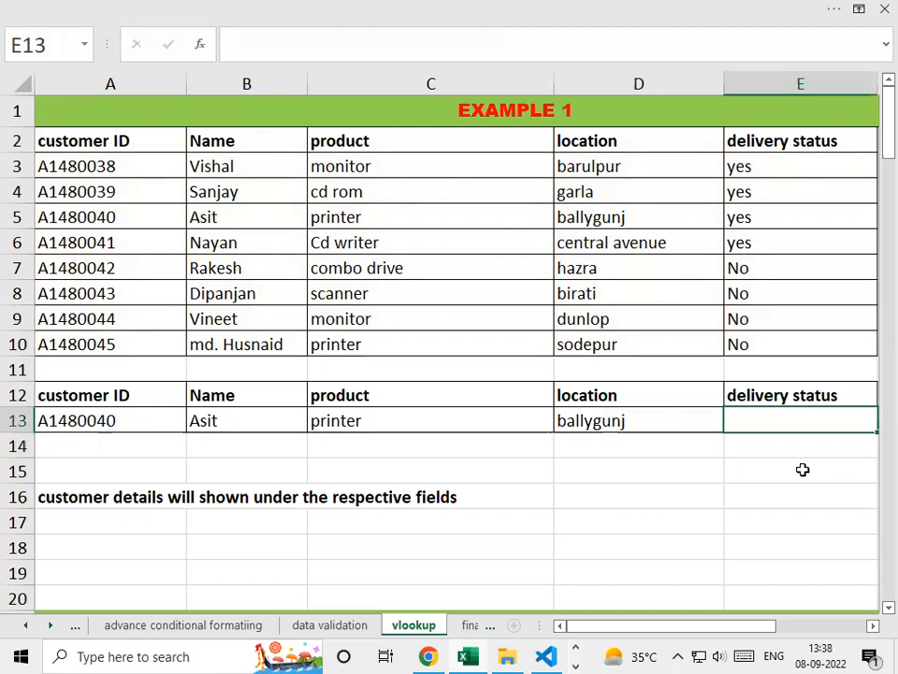
{"action": "type", "text": "=vlo"}
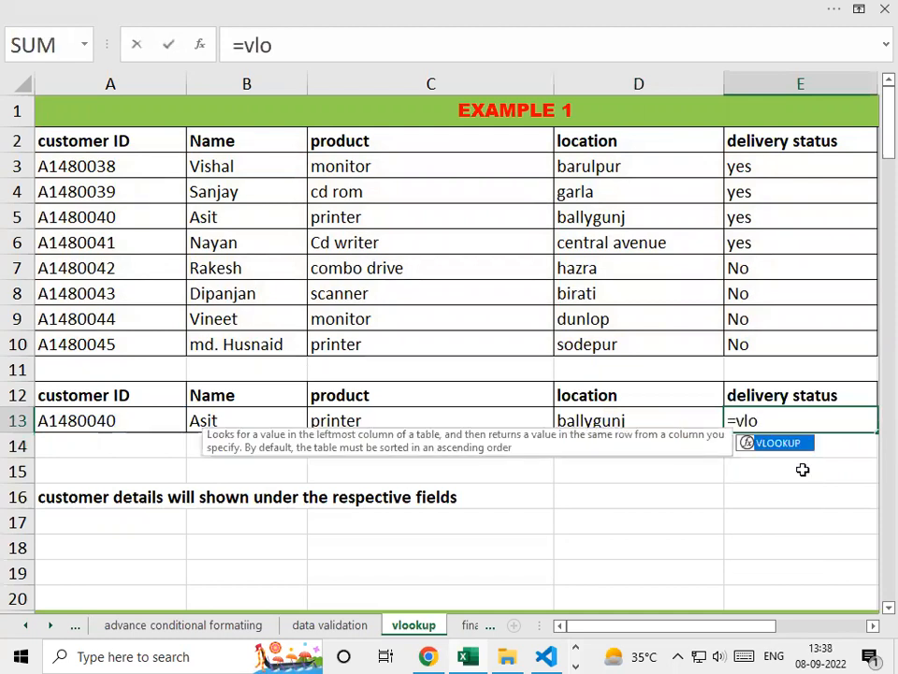
{"action": "key", "text": "Tab"}
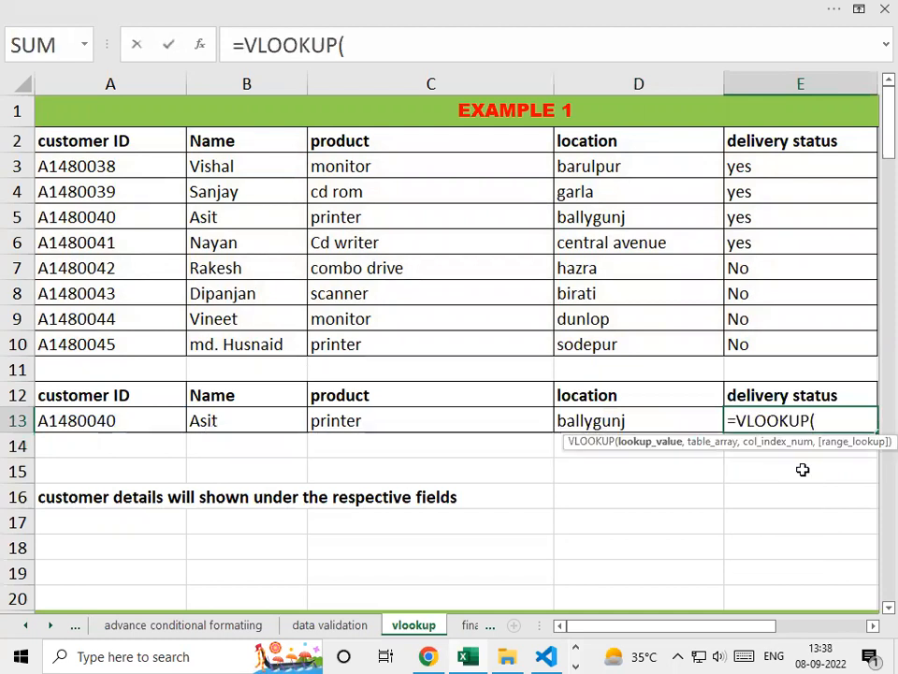
{"action": "left_click", "coordinate": [142, 421]}
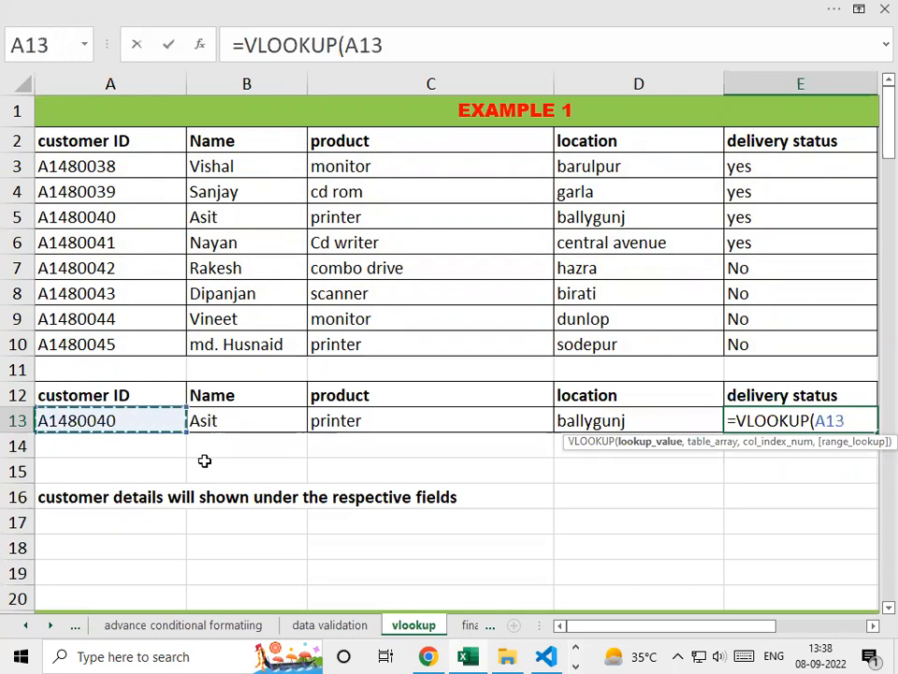
{"action": "type", "text": ","}
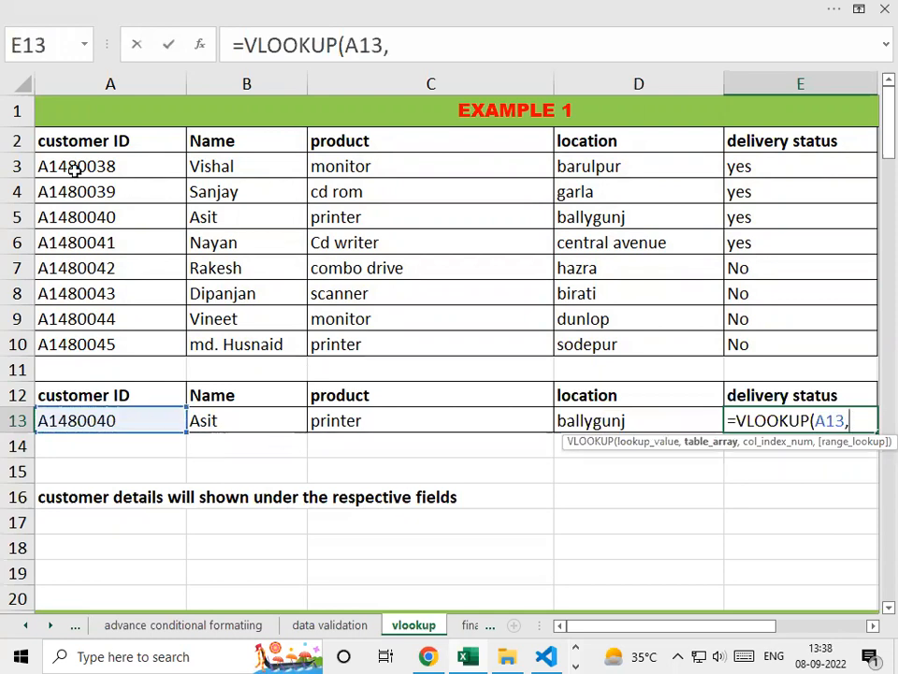
{"action": "left_click_drag", "start_coordinate": [40, 136], "coordinate": [744, 345]}
{"action": "type", "text": ","}
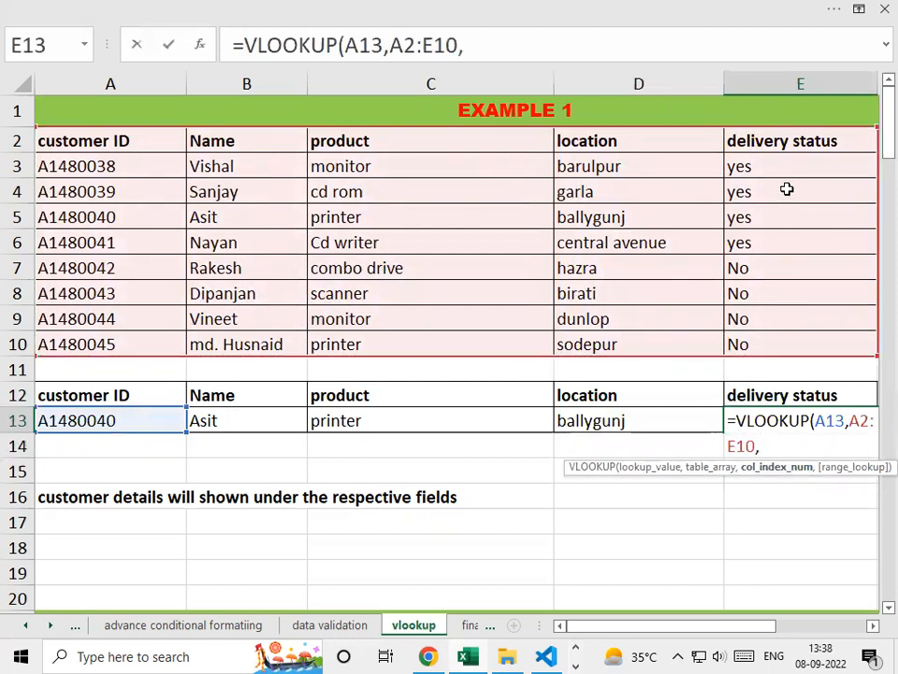
{"action": "type", "text": "5,0"}
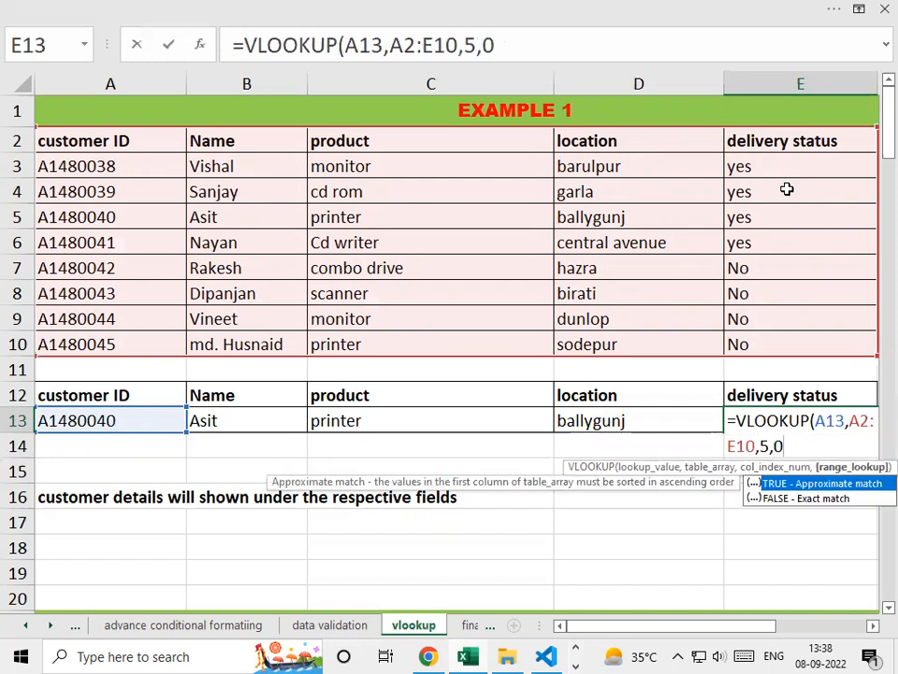
{"action": "type", "text": ")"}
{"action": "key", "text": "Return"}
{"action": "key", "text": "Up"}
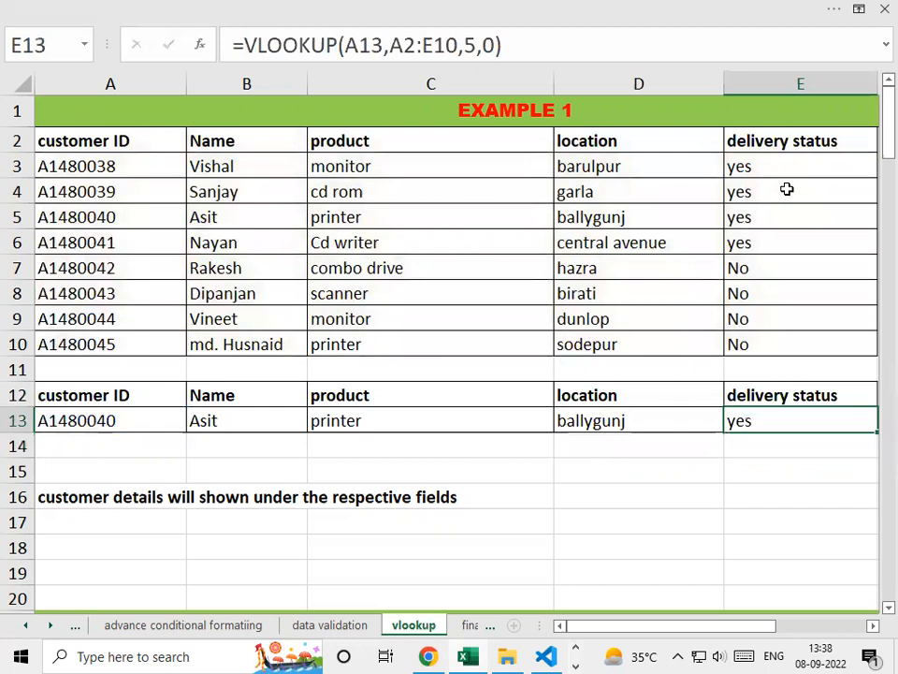
- Change the last digit of the customer ID in A13 to 2 to look up another customer
{"action": "key", "text": "Left"}
{"action": "key", "text": "Left"}
{"action": "key", "text": "Left"}
{"action": "key", "text": "Left"}
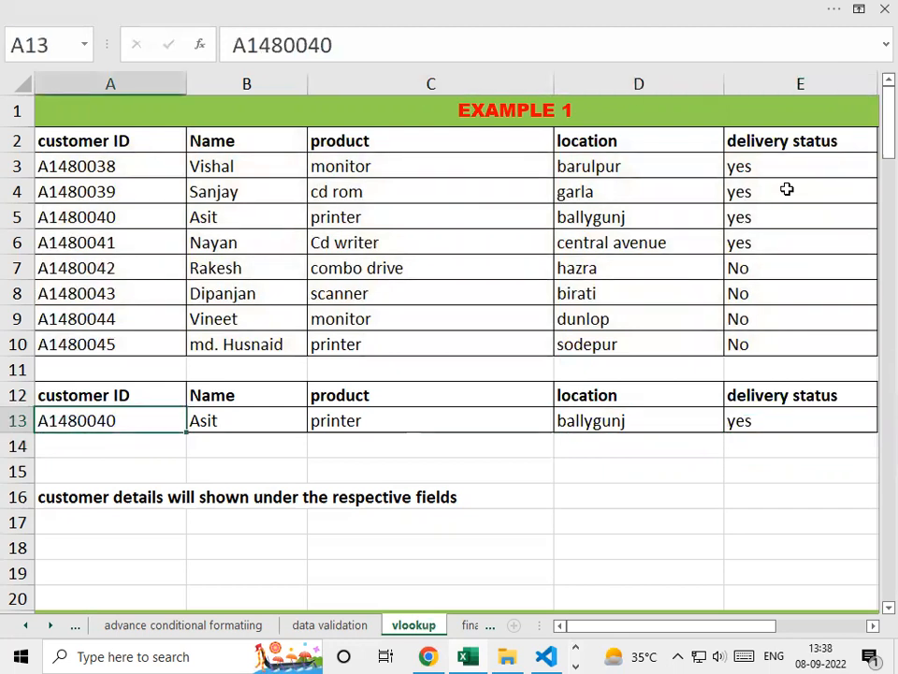
{"action": "key", "text": "F2"}
{"action": "key", "text": "BackSpace"}
{"action": "type", "text": "2"}
{"action": "key", "text": "Return"}
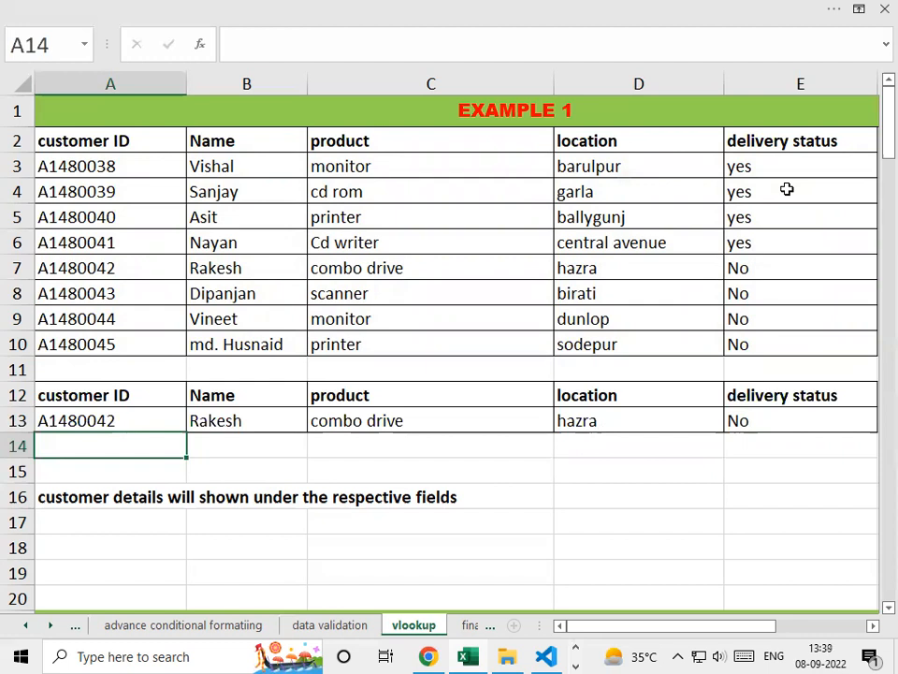
- Examine the Example 2 employee table and the blank employee lookup form beneath it
{"action": "key", "text": "Down"}
{"action": "key", "text": "Down"}
{"action": "key", "text": "Down"}
{"action": "key", "text": "Down"}
{"action": "key", "text": "Down"}
{"action": "key", "text": "Down"}
{"action": "key", "text": "Down"}
{"action": "key", "text": "Down"}
{"action": "key", "text": "Down"}
{"action": "key", "text": "Down"}
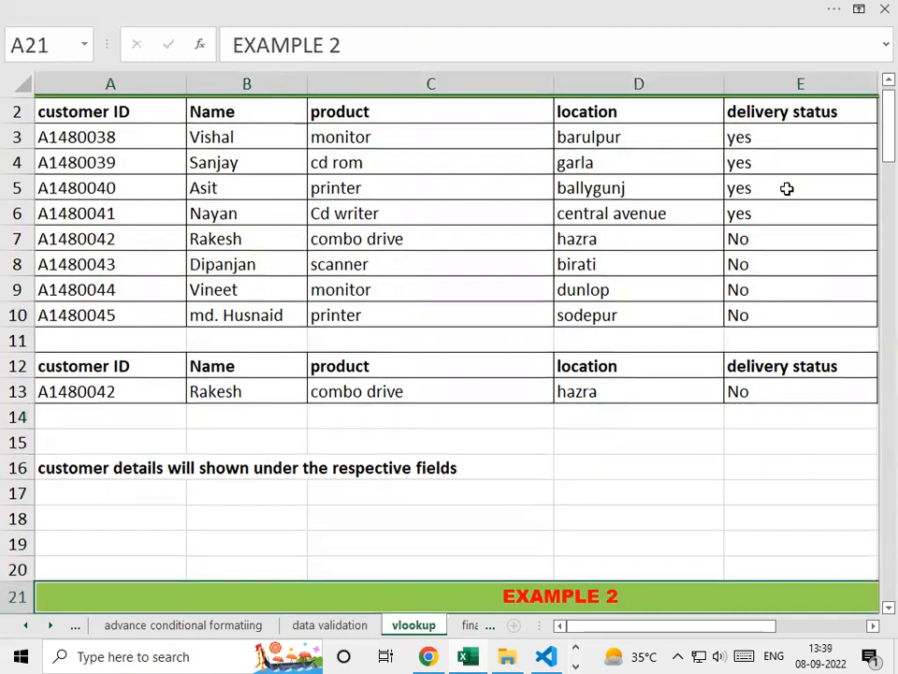
{"action": "key", "text": "Down"}
{"action": "key", "text": "Down"}
{"action": "key", "text": "Down"}
{"action": "key", "text": "Down"}
{"action": "key", "text": "Down"}
{"action": "key", "text": "Down"}
{"action": "key", "text": "Down"}
{"action": "key", "text": "Down"}
{"action": "key", "text": "Down"}
{"action": "key", "text": "Down"}
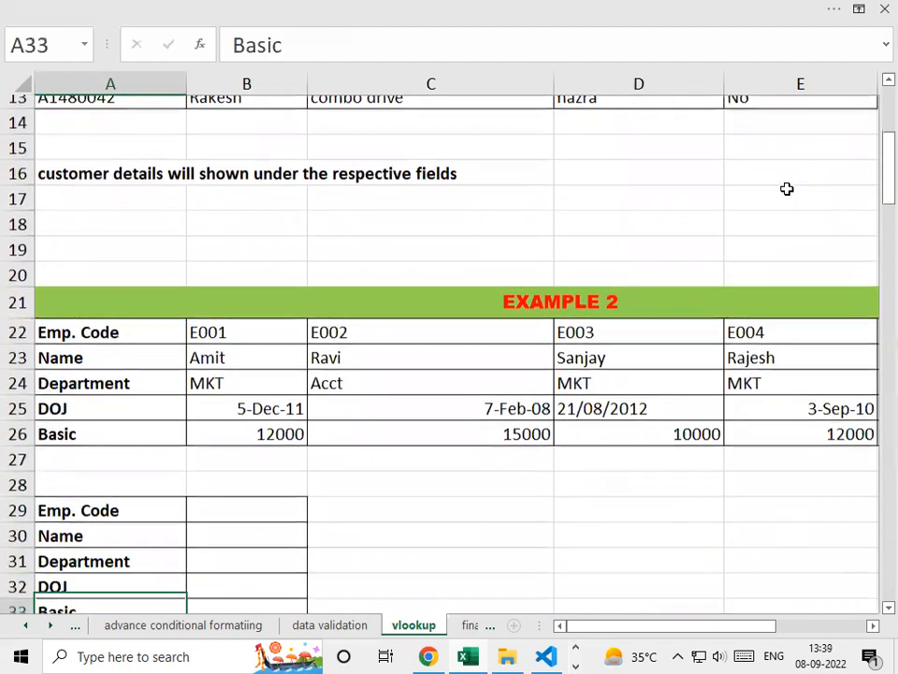
{"action": "key", "text": "Down"}
{"action": "key", "text": "Down"}
{"action": "key", "text": "Down"}
{"action": "key", "text": "Up"}
{"action": "key", "text": "Up"}
{"action": "key", "text": "Up"}
{"action": "key", "text": "Up"}
{"action": "key", "text": "Up"}
{"action": "key", "text": "Up"}
{"action": "key", "text": "Up"}
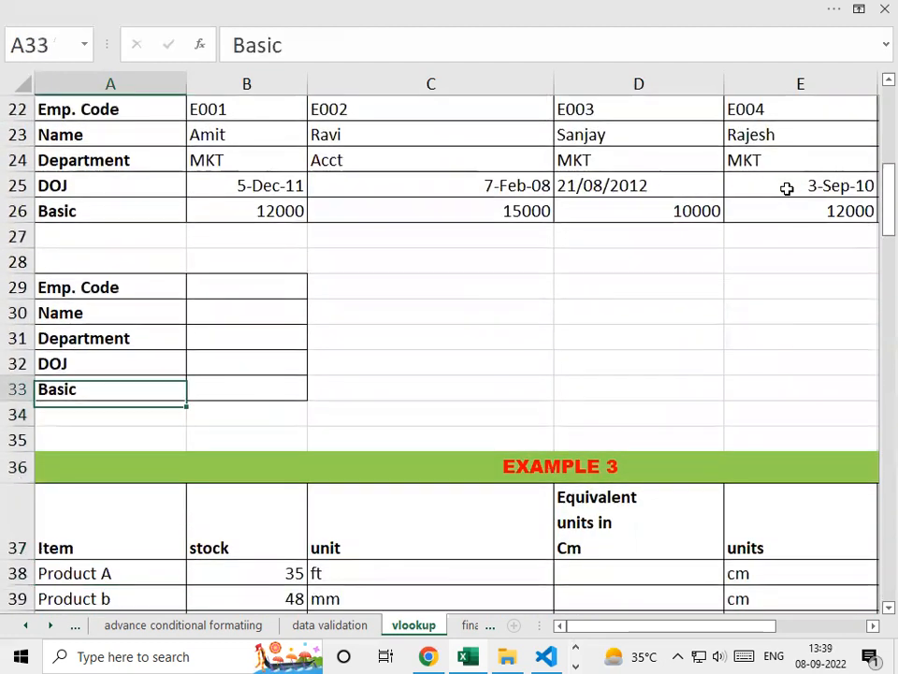
{"action": "key", "text": "Up"}
{"action": "key", "text": "Up"}
{"action": "key", "text": "Up"}
{"action": "key", "text": "Up"}
{"action": "key", "text": "Up"}
{"action": "key", "text": "Up"}
{"action": "key", "text": "Up"}
{"action": "key", "text": "Up"}
{"action": "key", "text": "Up"}
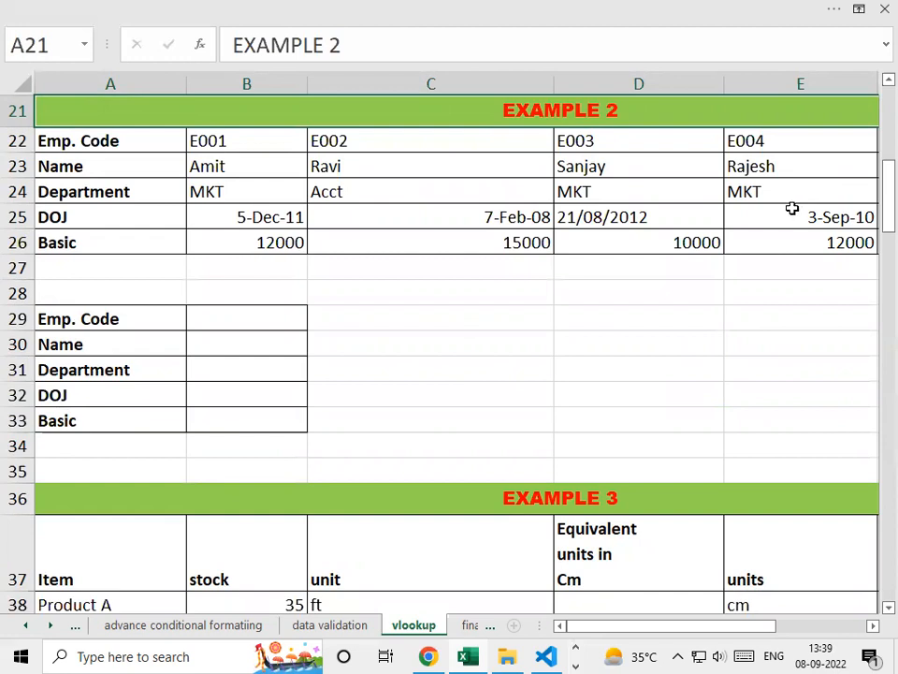
{"action": "scroll", "coordinate": [788, 208], "scroll_direction": "down", "scroll_amount": 1}
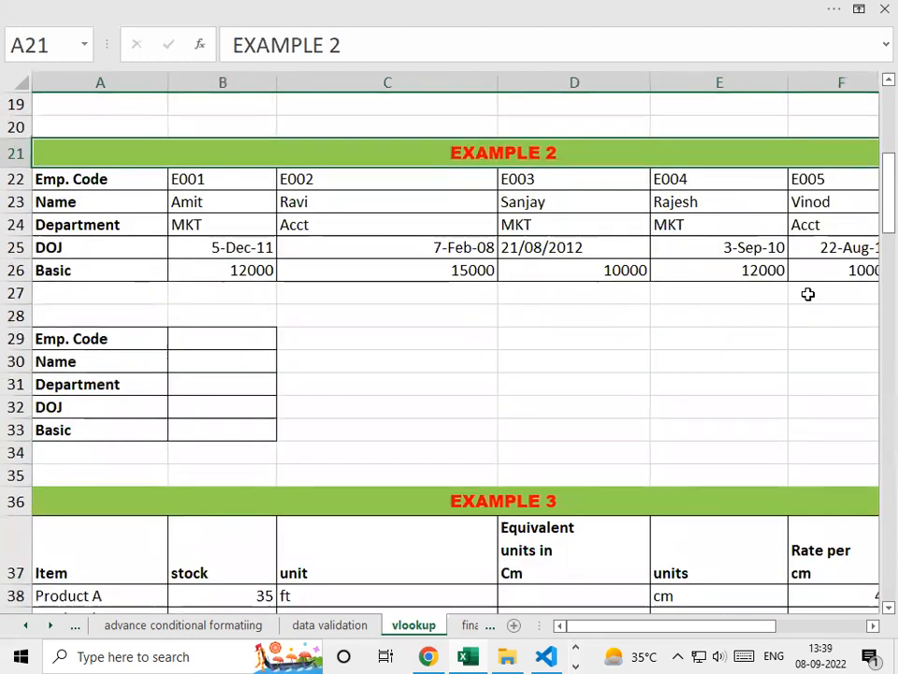
{"action": "scroll", "coordinate": [806, 295], "scroll_direction": "down", "scroll_amount": 1}
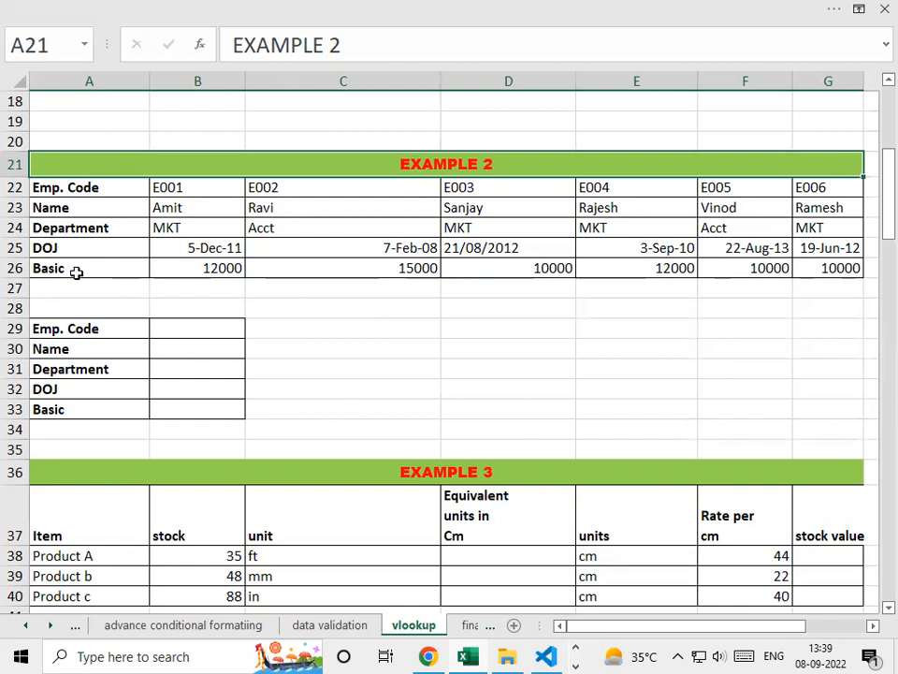
- Begin an HLOOKUP formula in name cell B30, using B29 as the lookup value and A22:G26 as the table range
{"action": "left_click", "coordinate": [177, 327]}
{"action": "left_click", "coordinate": [188, 348]}
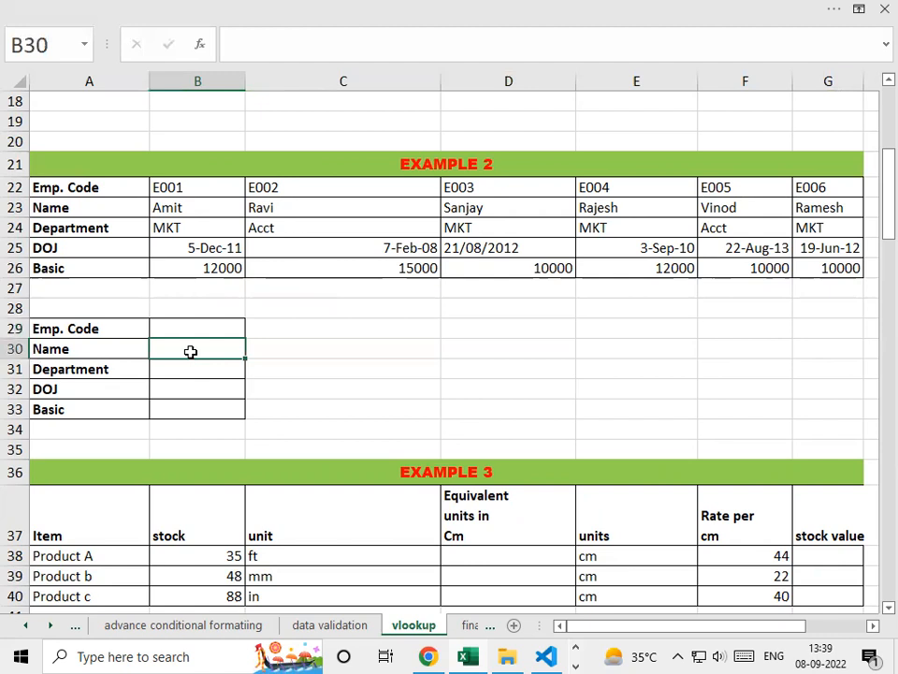
{"action": "type", "text": "="}
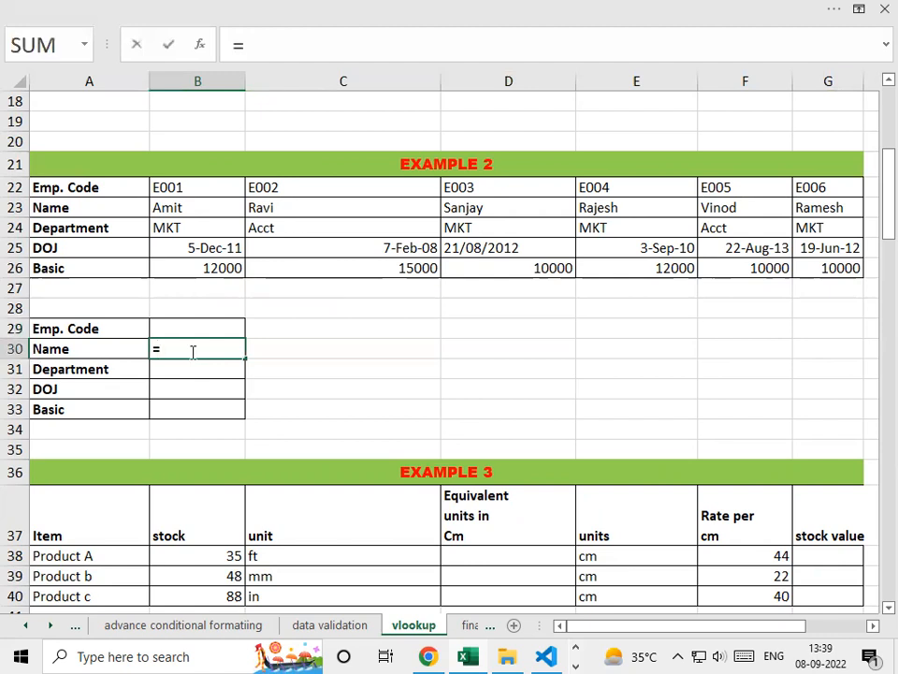
{"action": "type", "text": "hl"}
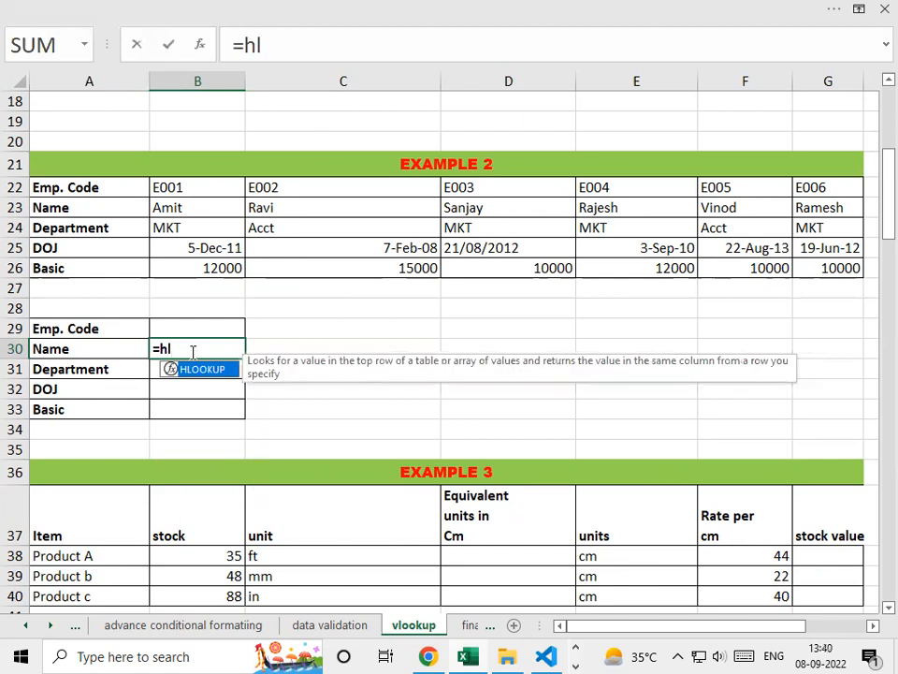
{"action": "key", "text": "Tab"}
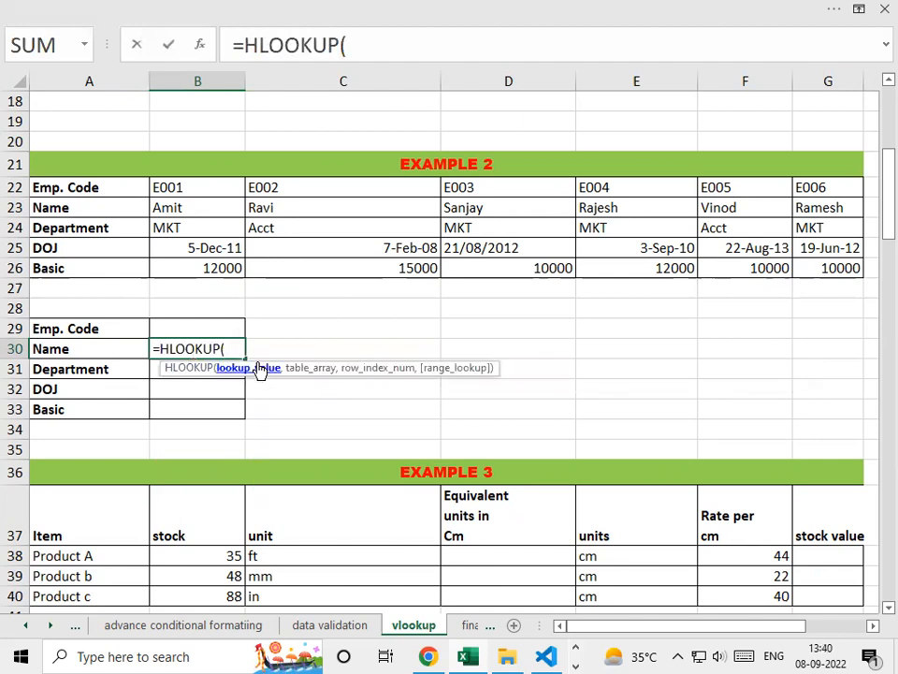
{"action": "left_click", "coordinate": [176, 325]}
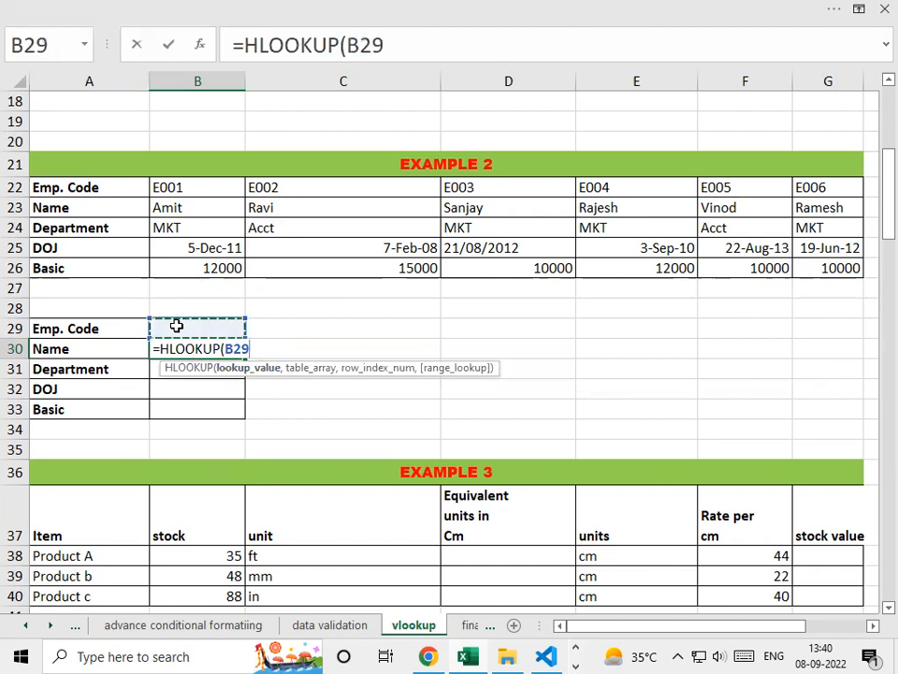
{"action": "type", "text": ","}
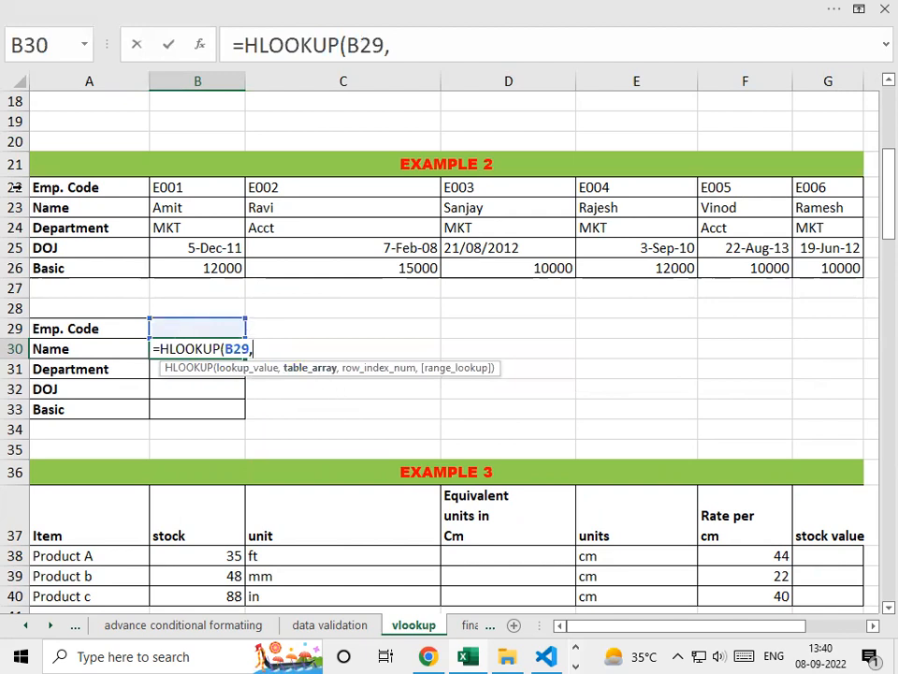
{"action": "left_click_drag", "start_coordinate": [65, 187], "coordinate": [812, 267]}
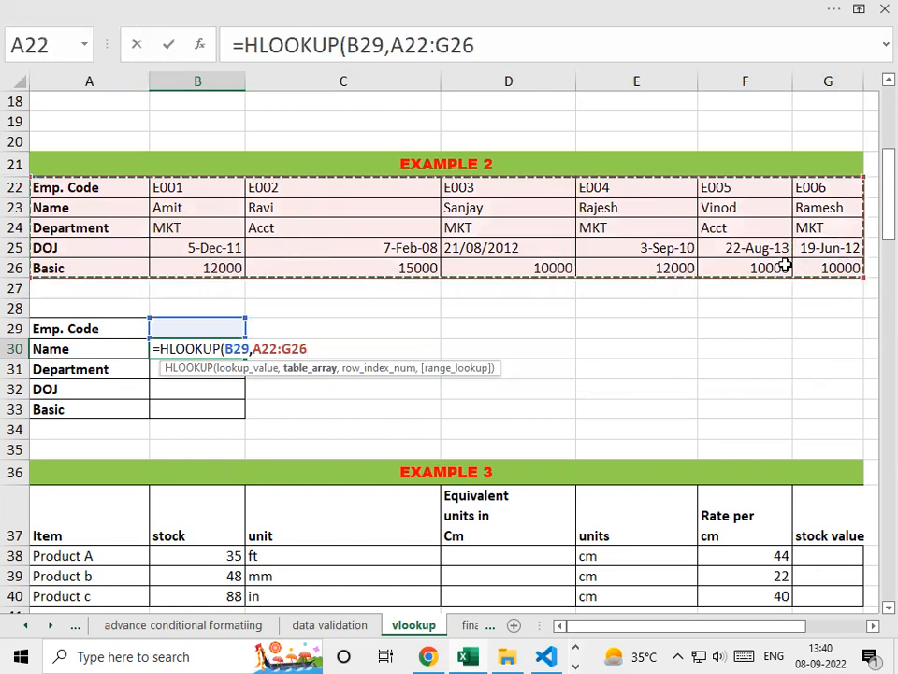
{"action": "type", "text": ","}
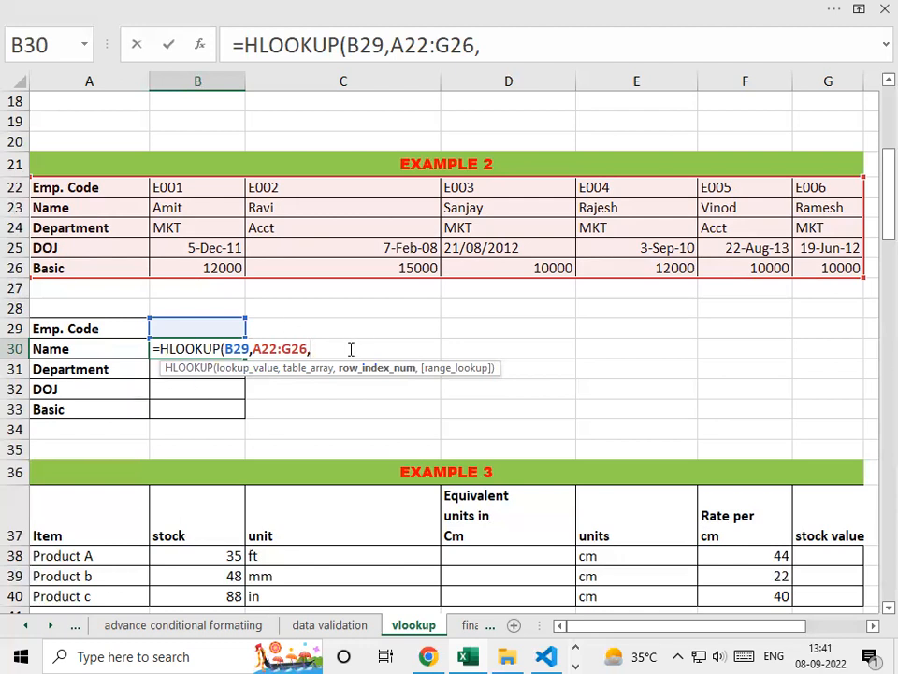
{"action": "type", "text": "row"}
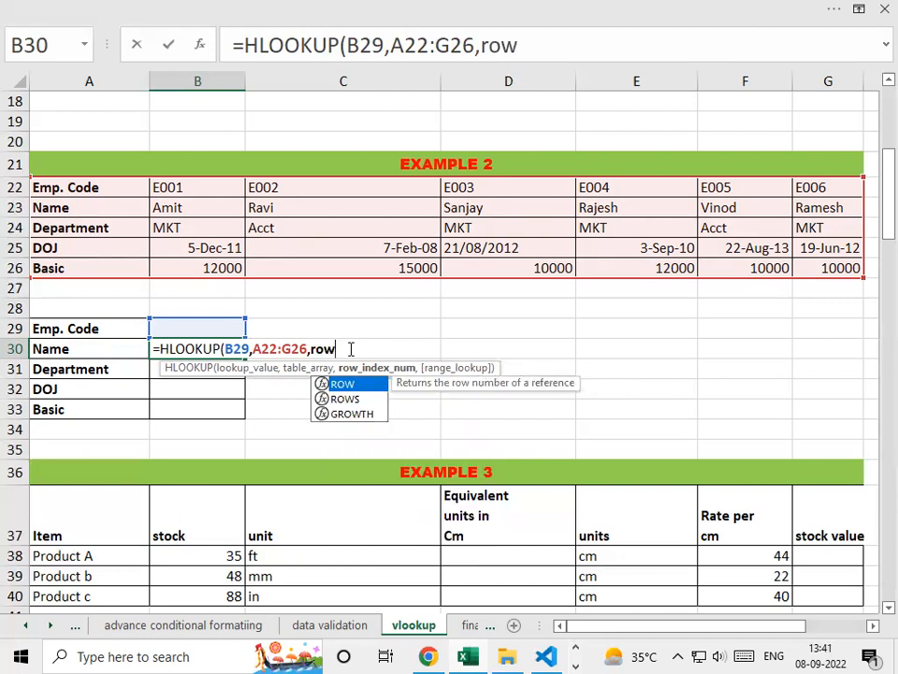
{"action": "key", "text": "BackSpace"}
{"action": "key", "text": "BackSpace"}
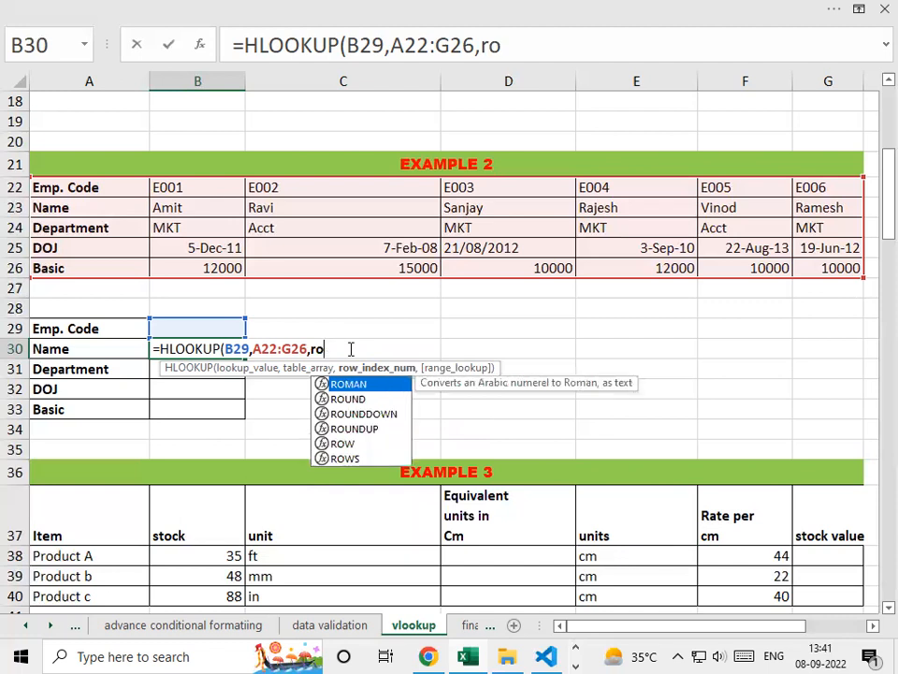
{"action": "key", "text": "BackSpace"}
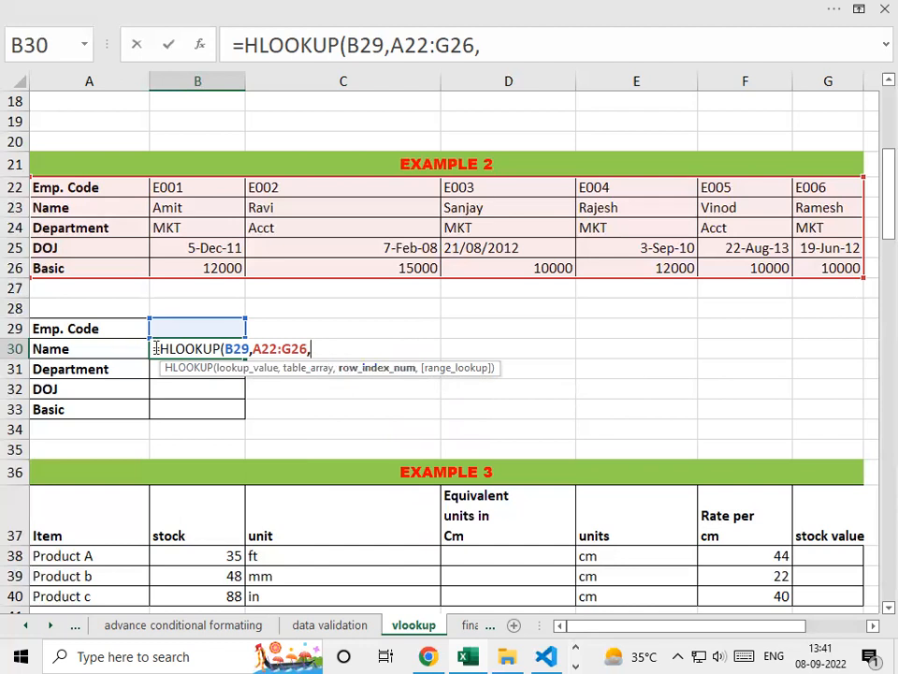
- Complete the HLOOKUP in B30 with row index 2 and 0 for an exact match
{"action": "type", "text": "2,"}
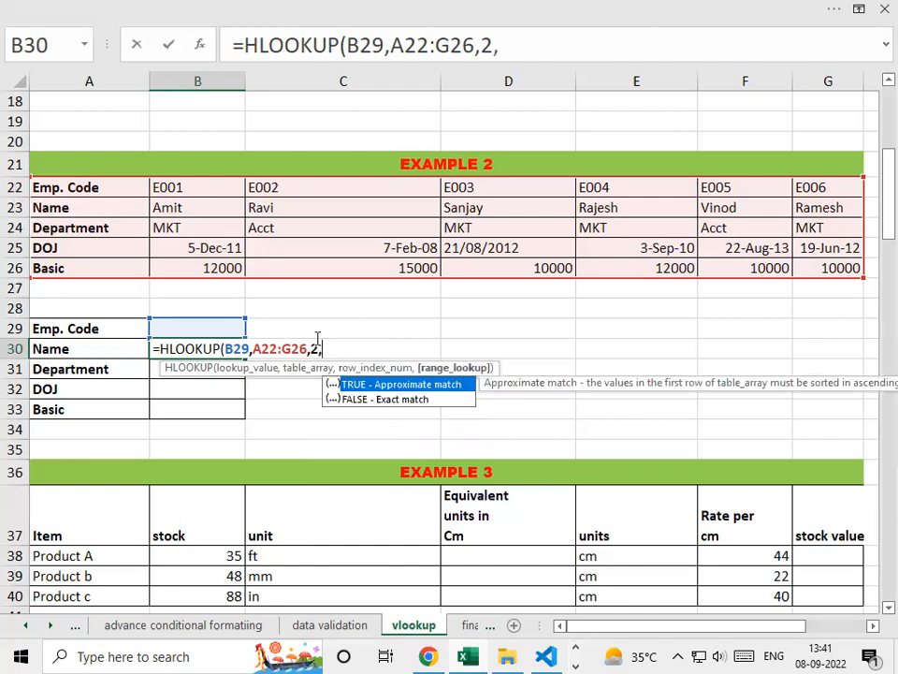
{"action": "type", "text": "0)"}
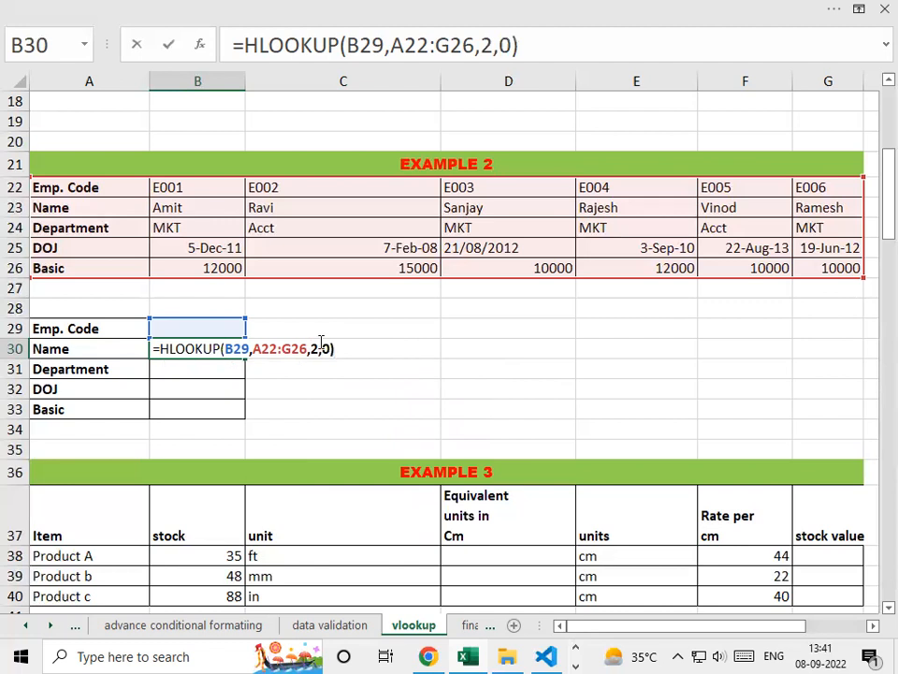
{"action": "key", "text": "Return"}
{"action": "key", "text": "Up"}
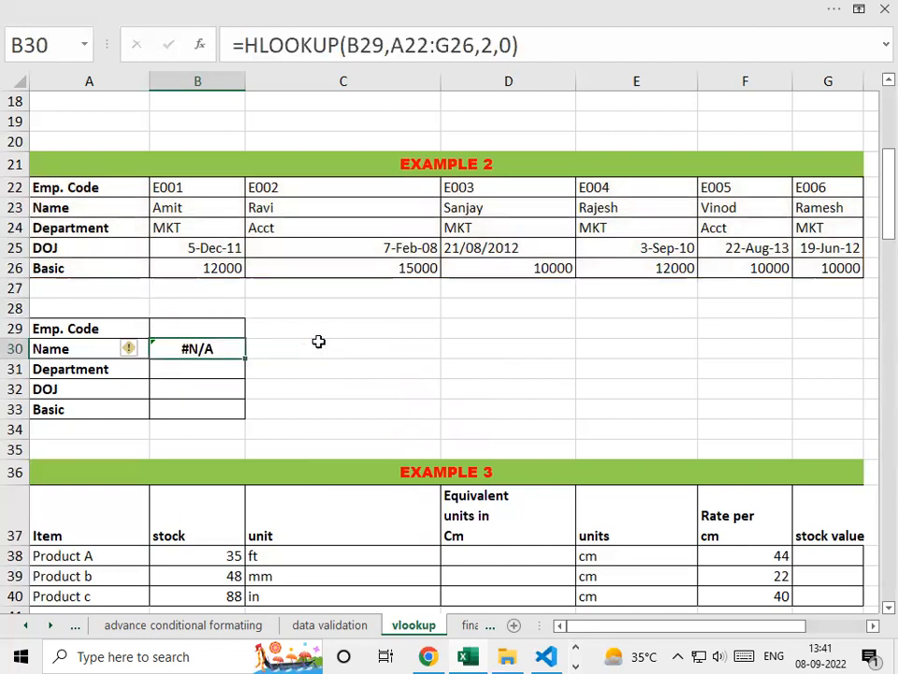
- Enter the first employee's code from the Example 2 table in the Emp. Code cell B29
{"action": "key", "text": "Up"}
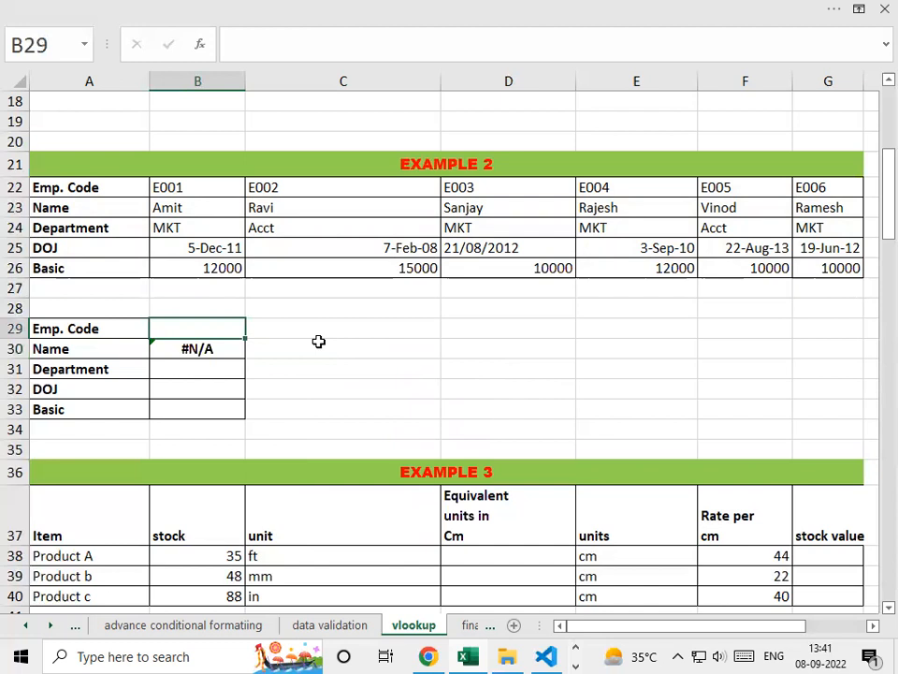
{"action": "type", "text": "E001"}
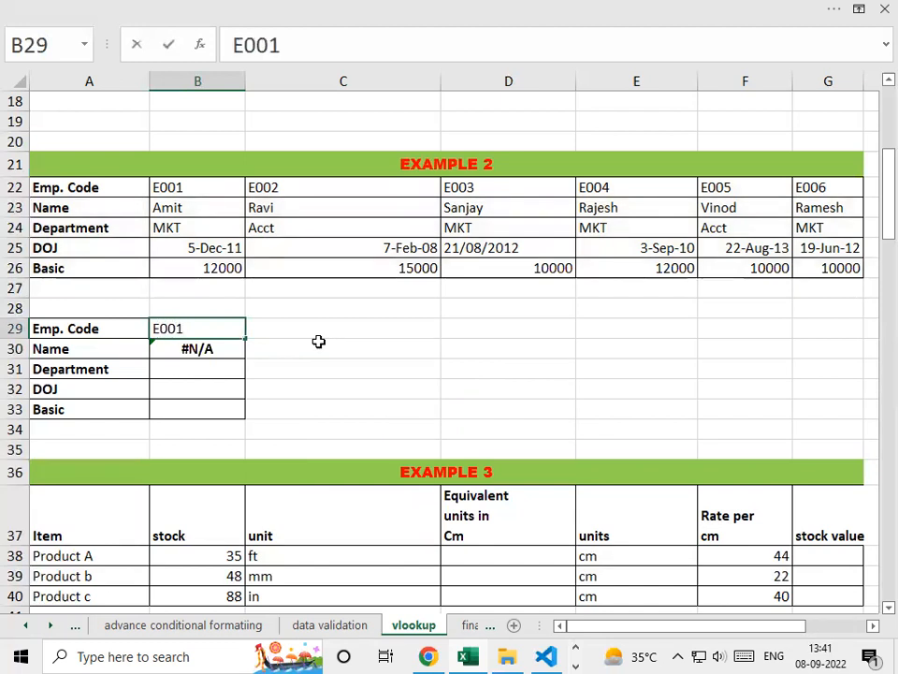
{"action": "key", "text": "Return"}
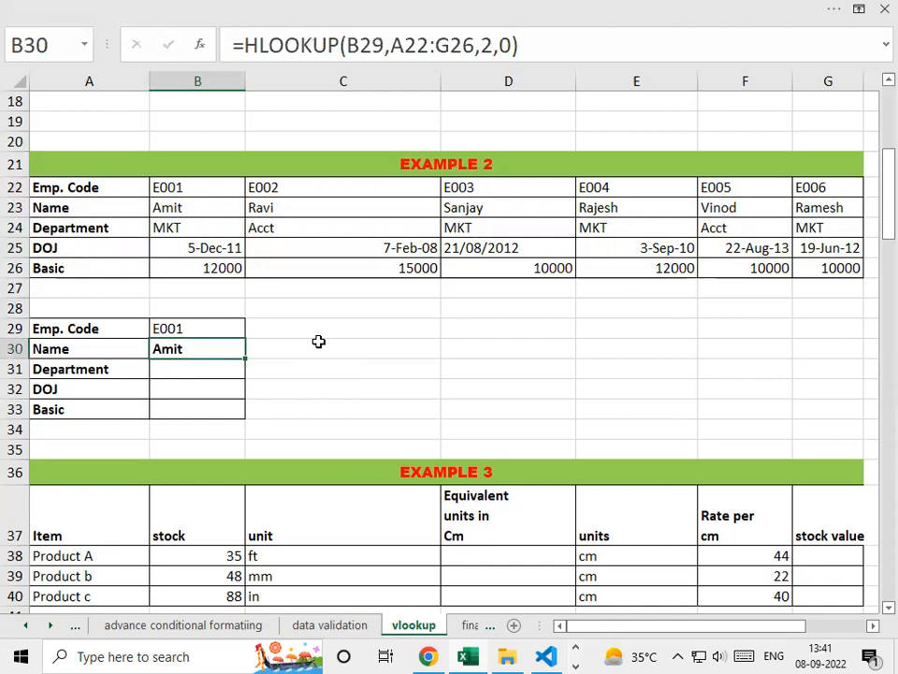
- Begin an HLOOKUP formula in department cell B31, using B29 as the lookup value and A22:G26 as the table range
{"action": "key", "text": "Up"}
{"action": "key", "text": "Down"}
{"action": "key", "text": "Down"}
{"action": "type", "text": "="}
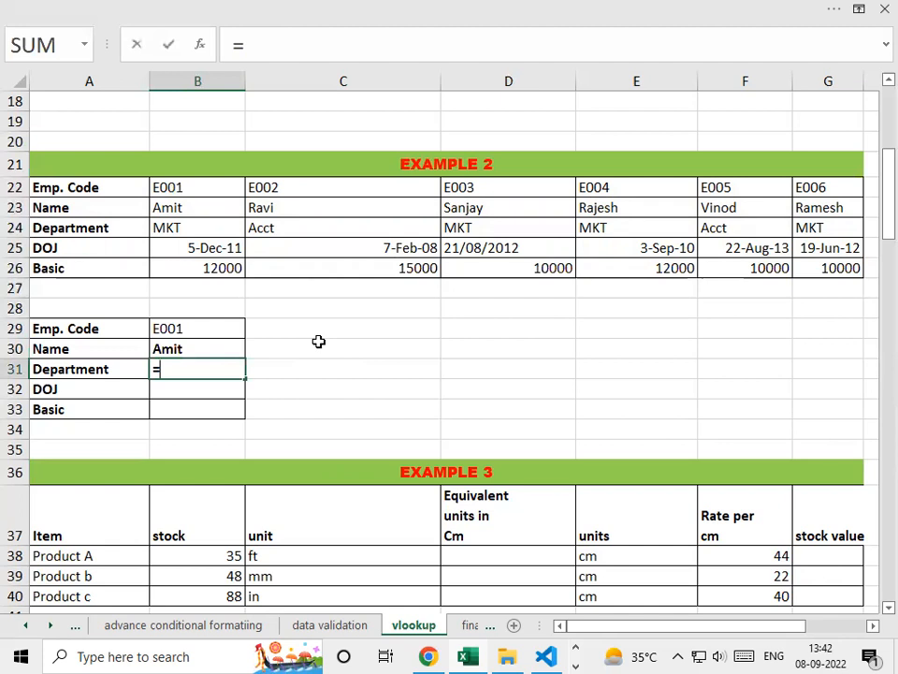
{"action": "type", "text": "hl"}
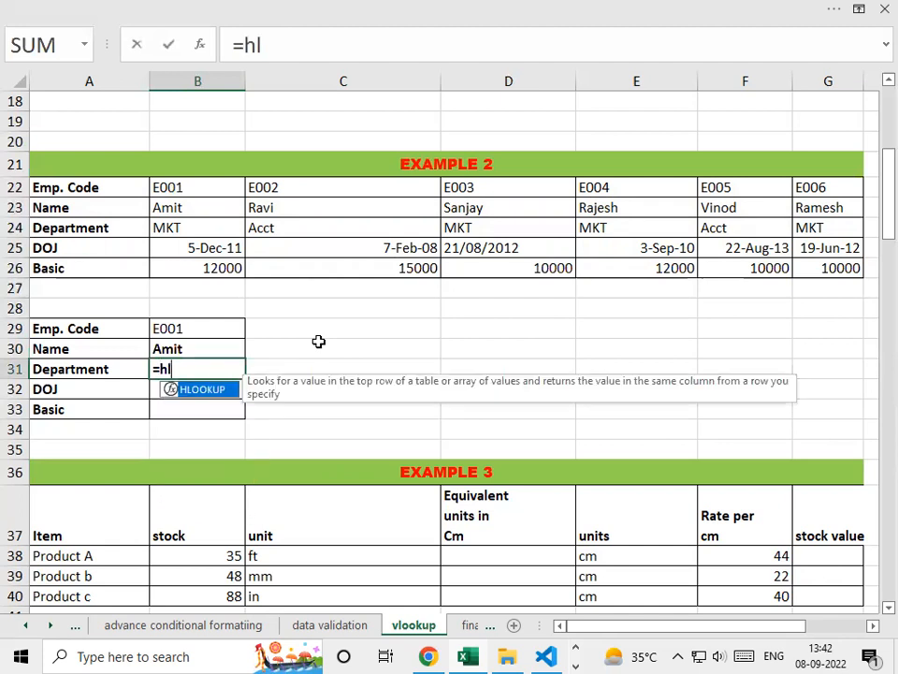
{"action": "key", "text": "Tab"}
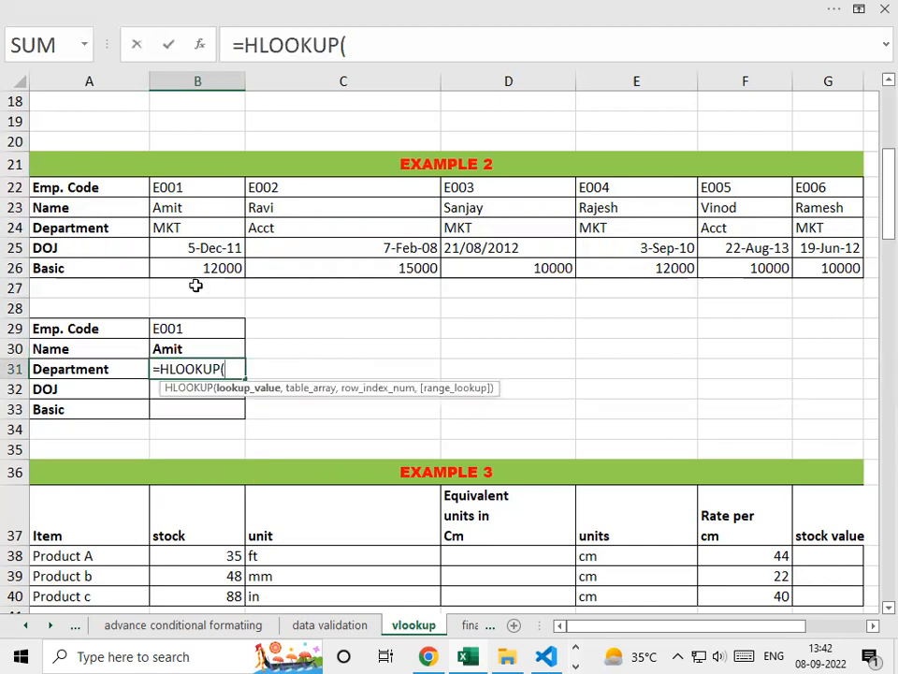
{"action": "left_click", "coordinate": [172, 329]}
{"action": "type", "text": ","}
{"action": "left_click_drag", "start_coordinate": [58, 179], "coordinate": [845, 269]}
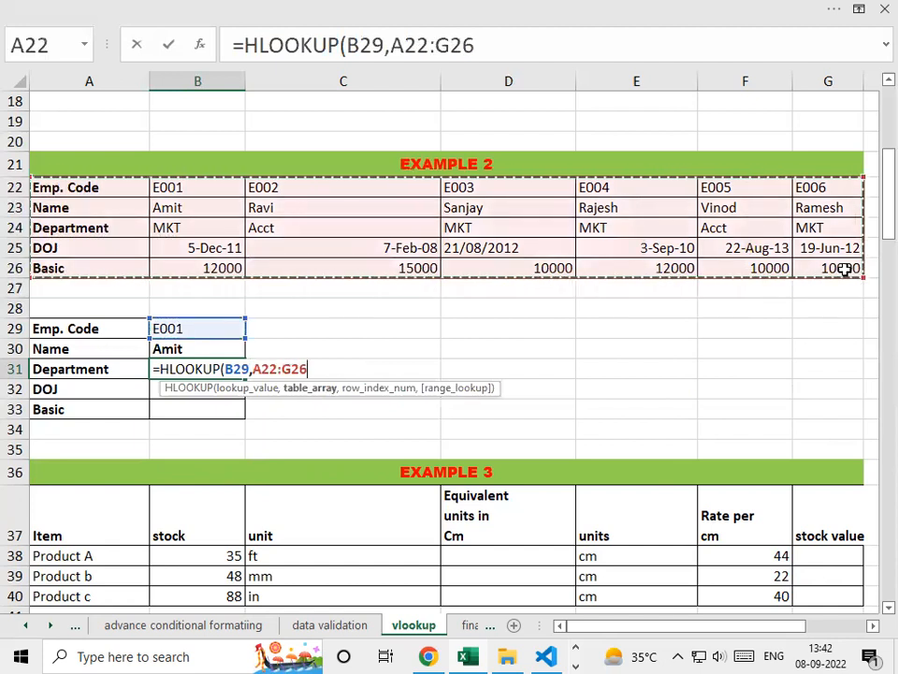
- Complete the HLOOKUP in B31 with row index 3 and 0 for an exact match
{"action": "type", "text": ","}
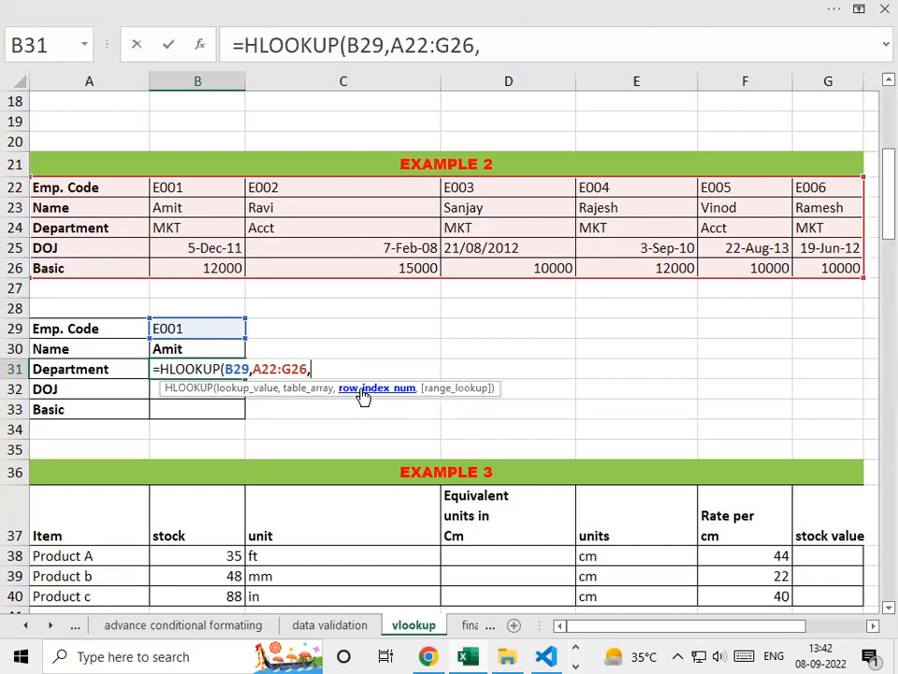
{"action": "type", "text": "3,"}
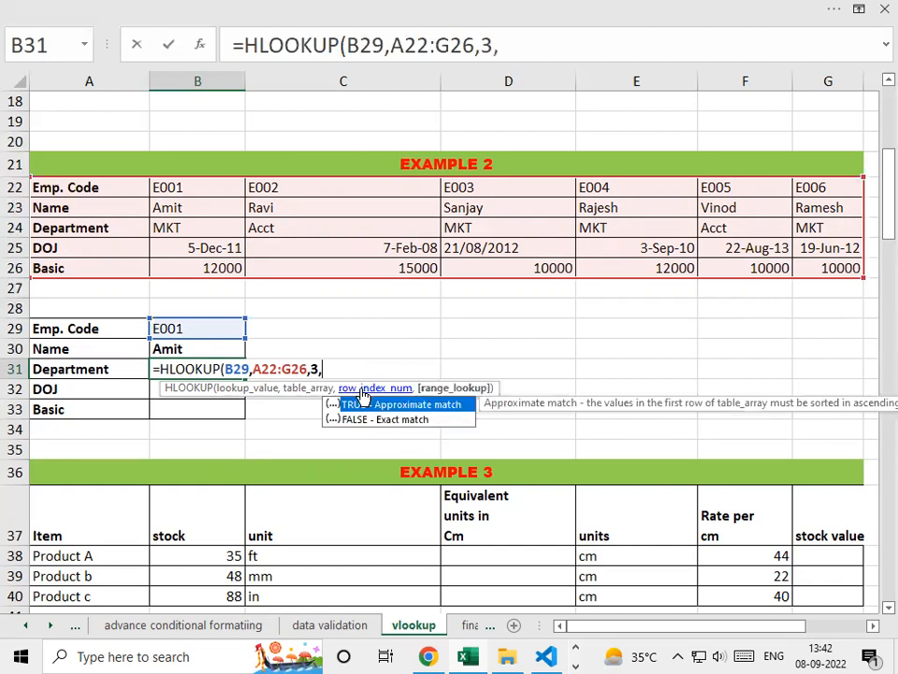
{"action": "type", "text": "0"}
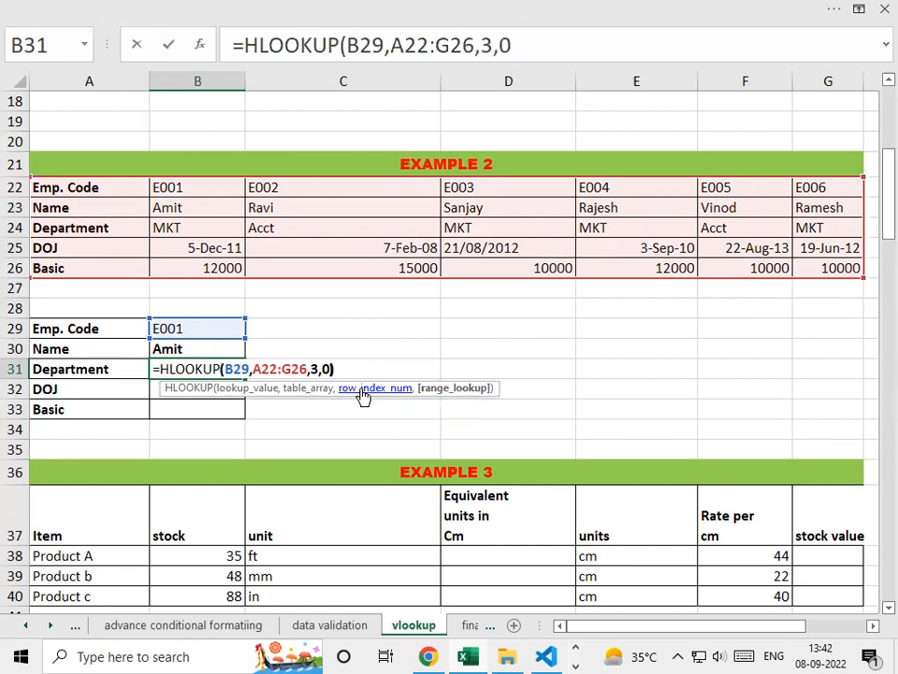
{"action": "type", "text": ")"}
{"action": "key", "text": "Return"}
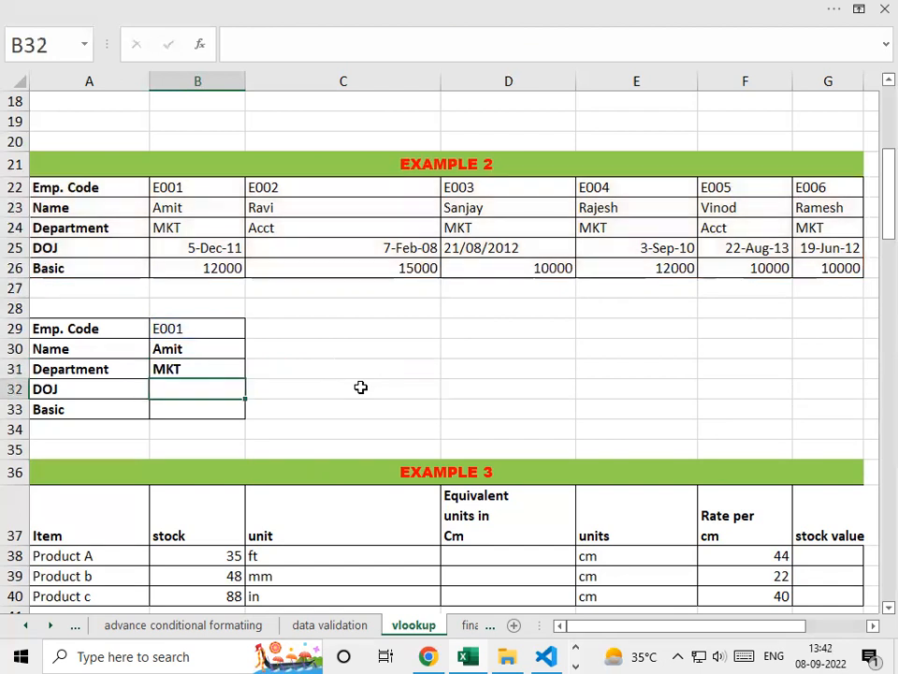
- Begin an HLOOKUP formula in DOJ cell B32, using B29 as the lookup value and A22:G26 as the table range
{"action": "type", "text": "="}
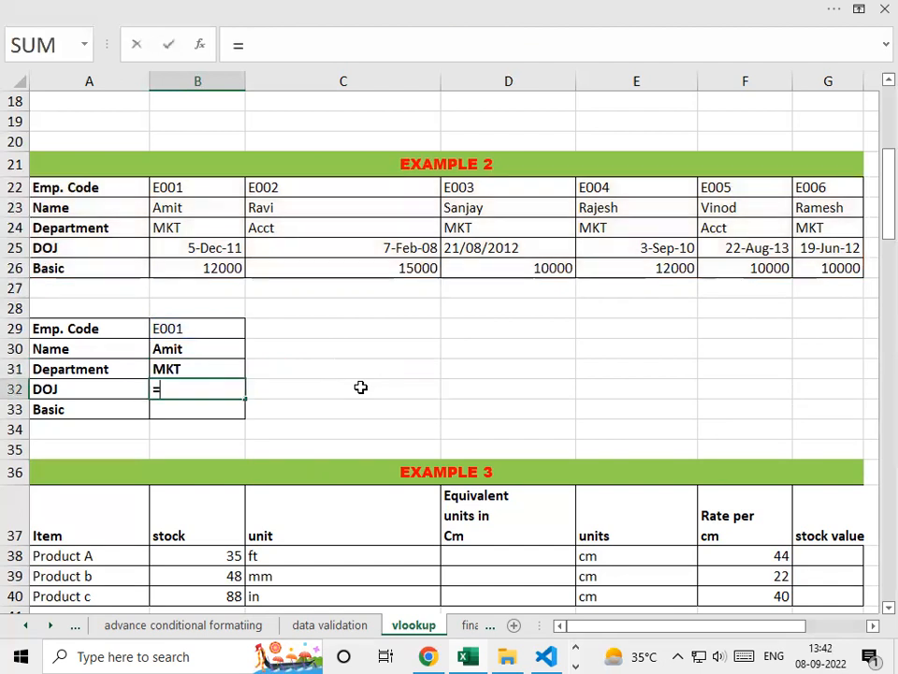
{"action": "type", "text": "hk"}
{"action": "key", "text": "BackSpace"}
{"action": "type", "text": "l"}
{"action": "key", "text": "Tab"}
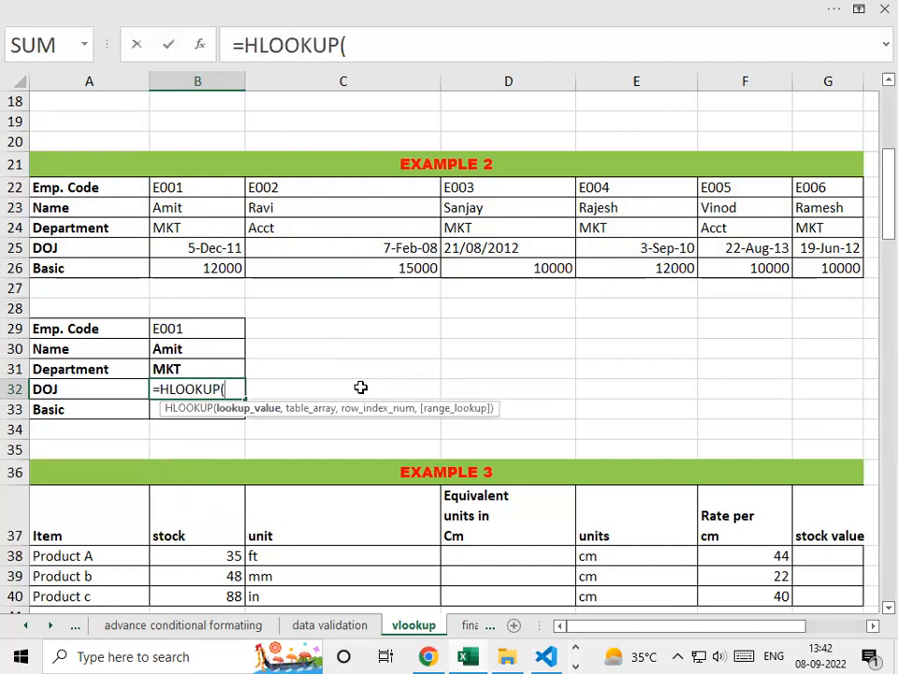
{"action": "left_click", "coordinate": [210, 325]}
{"action": "type", "text": ","}
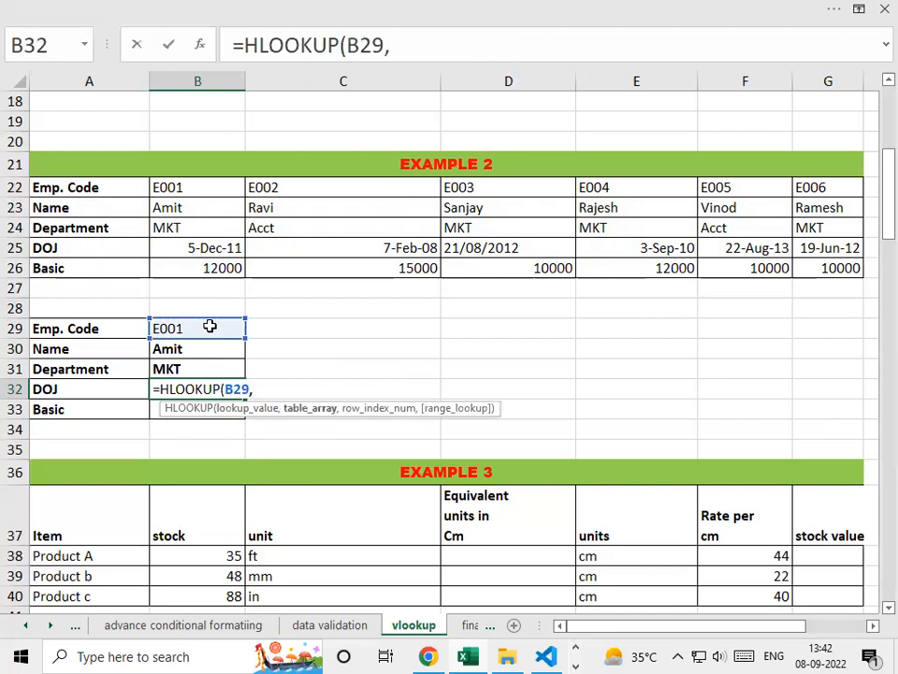
{"action": "left_click_drag", "start_coordinate": [62, 180], "coordinate": [863, 268]}
{"action": "type", "text": ","}
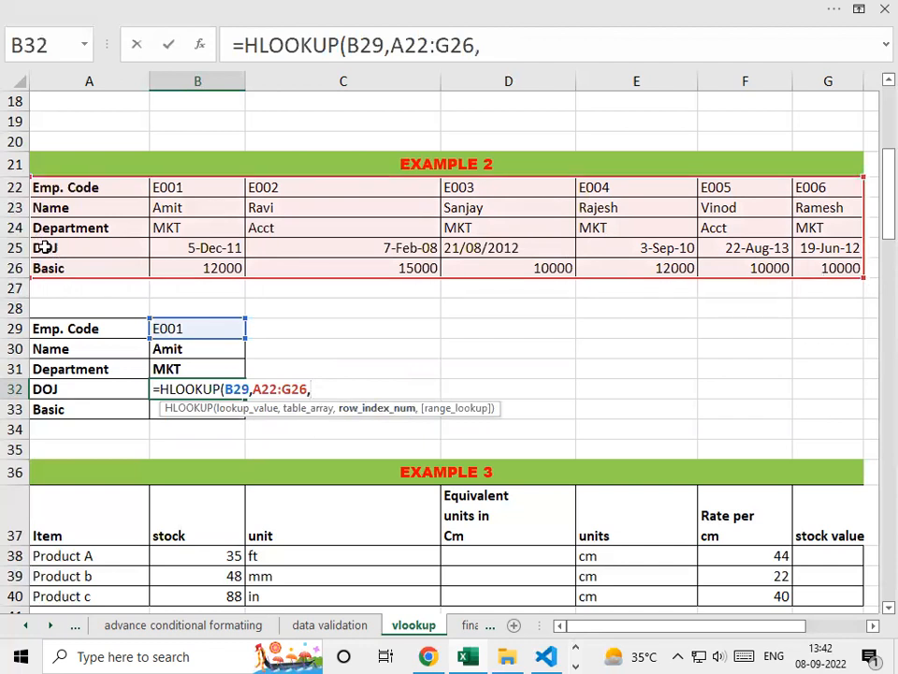
- Complete the HLOOKUP in B32 with row index 4 and 0 for an exact match
{"action": "type", "text": "4,"}
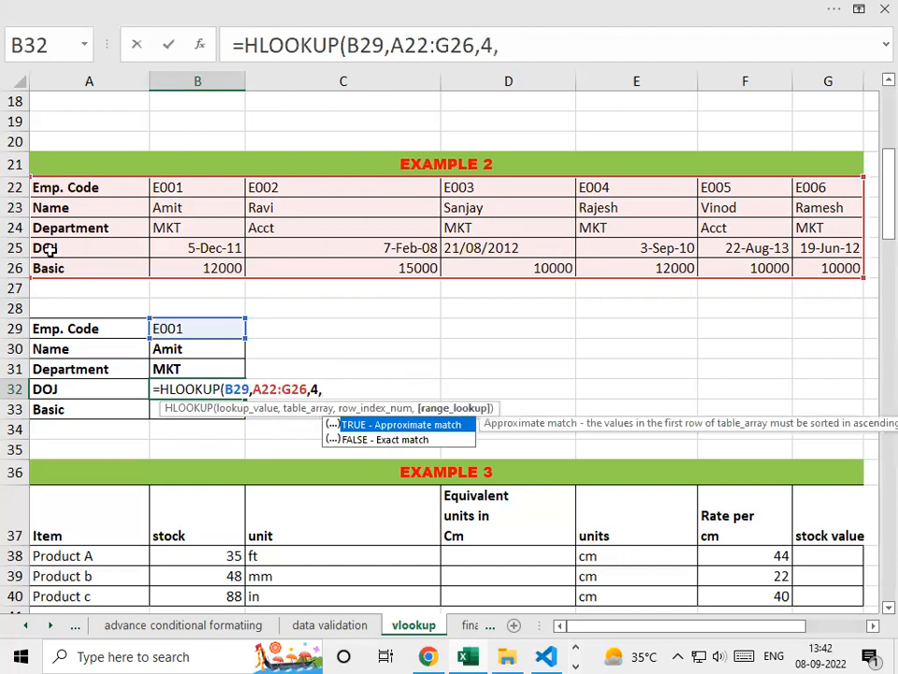
{"action": "type", "text": "0)"}
{"action": "key", "text": "Return"}
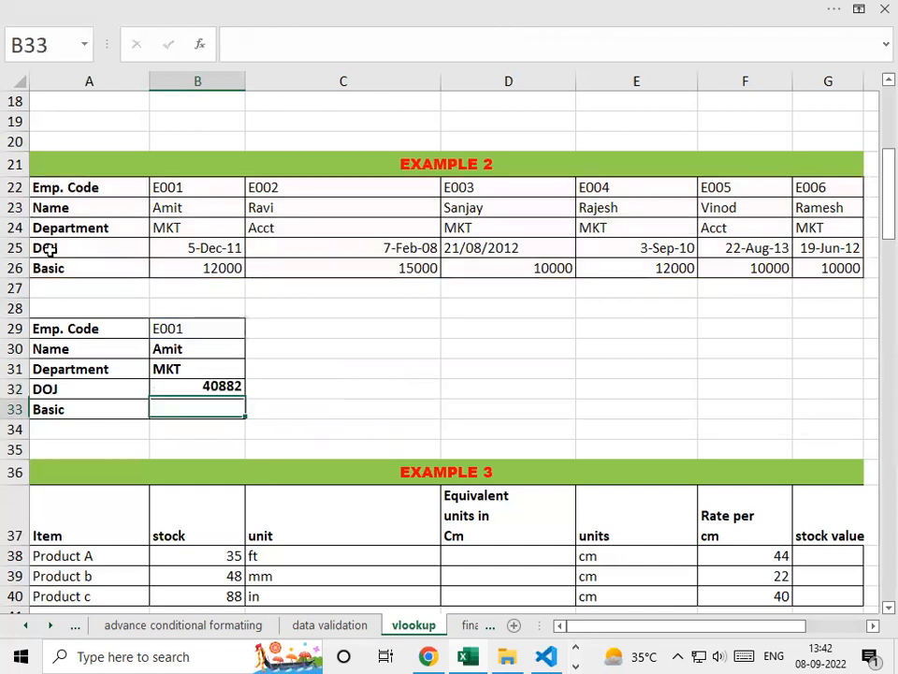
- Format the DOJ result in B32 as Short Date and return to the view with the ribbon hidden
{"action": "key", "text": "Up"}
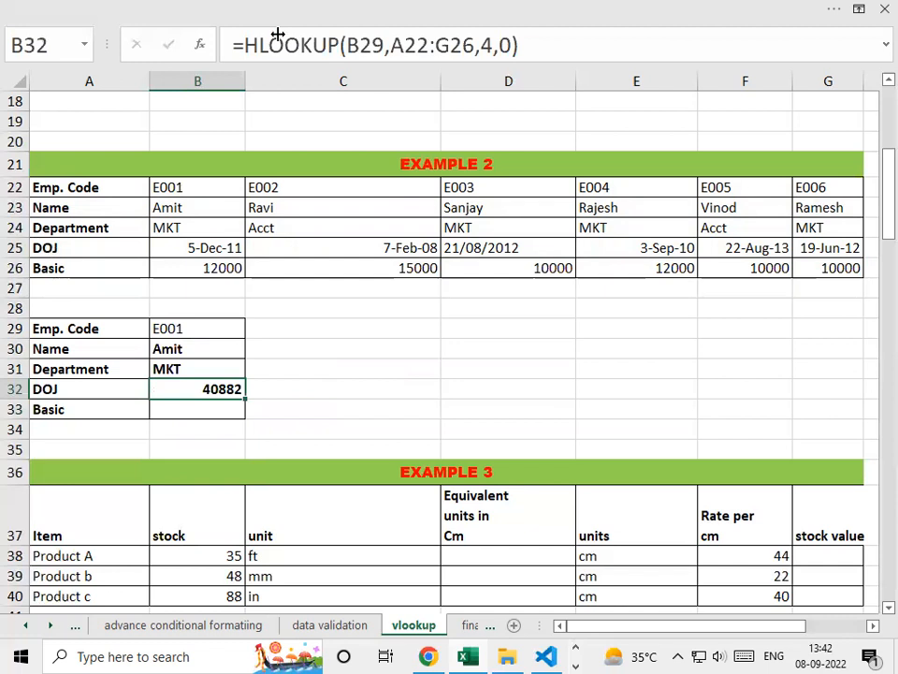
{"action": "key", "text": "alt"}
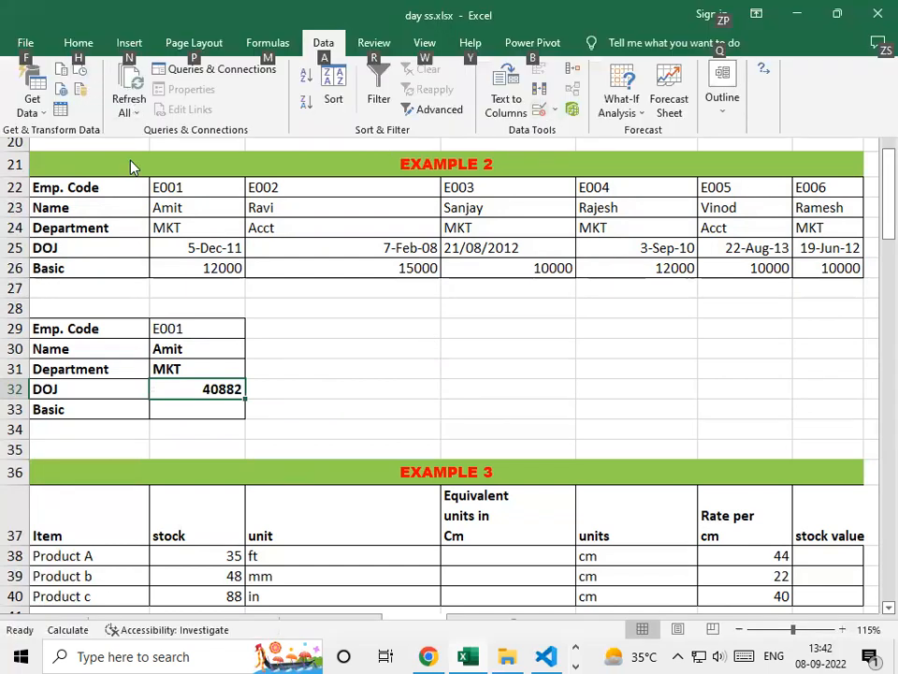
{"action": "key", "text": "h"}
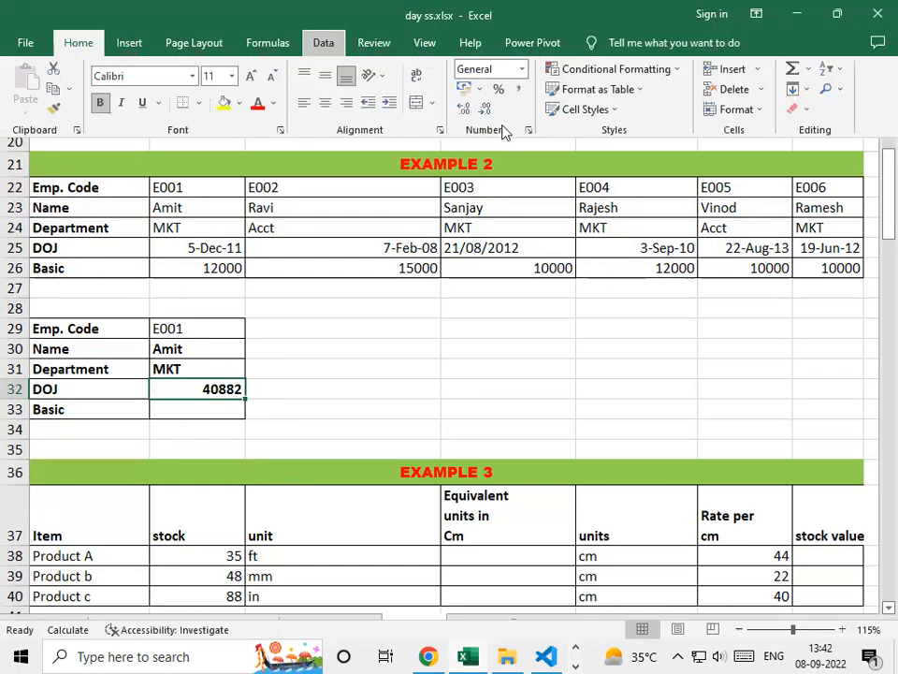
{"action": "left_click", "coordinate": [523, 69]}
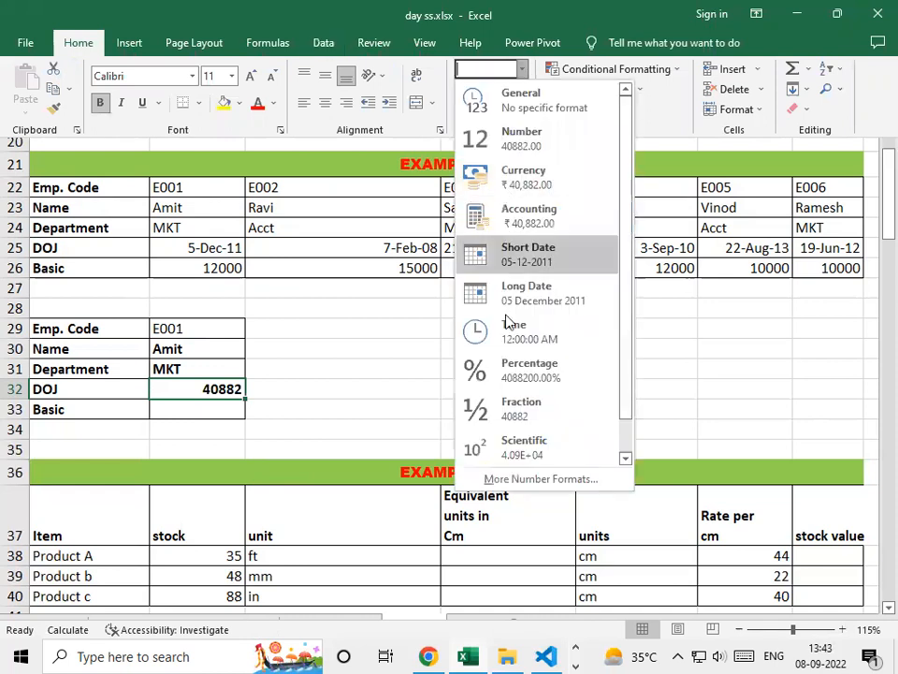
{"action": "left_click", "coordinate": [538, 263]}
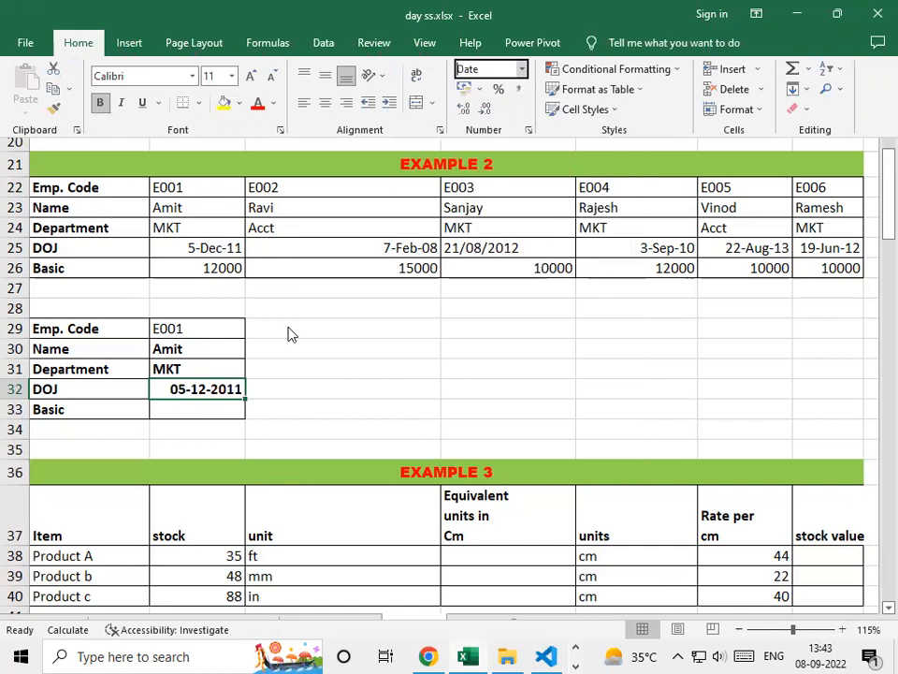
{"action": "key", "text": "ctrl+shift+F1"}
- Begin an HLOOKUP formula in Basic cell B33, using B29 as the lookup value and A22:G26 as the table range
{"action": "left_click", "coordinate": [191, 412]}
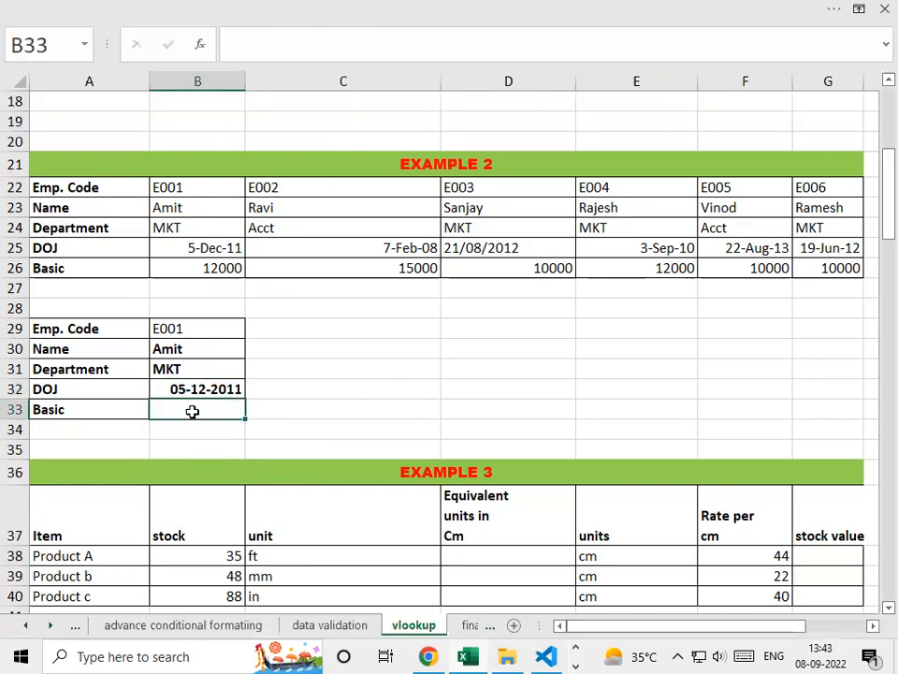
{"action": "type", "text": "="}
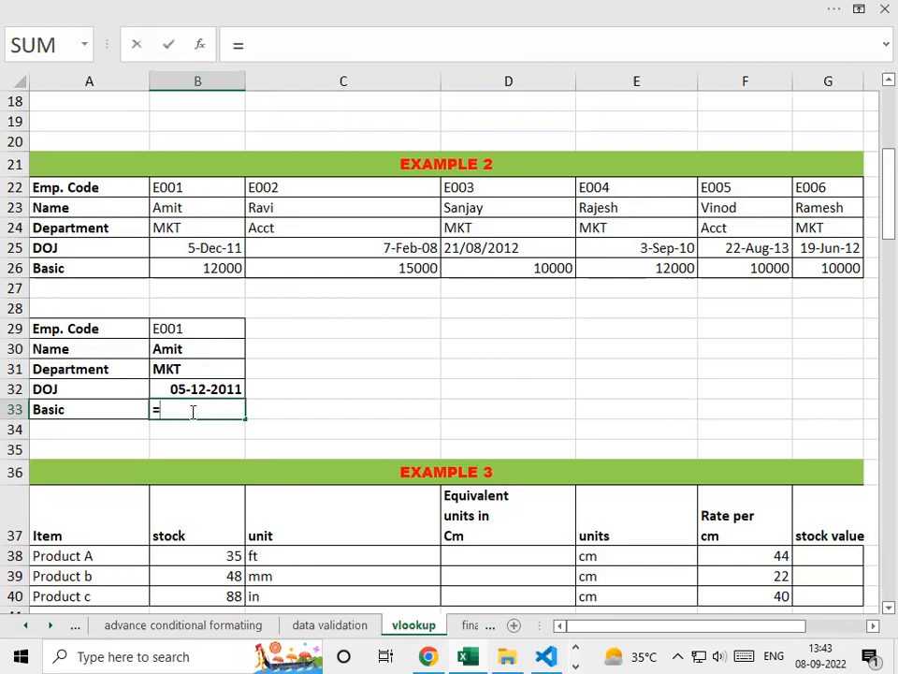
{"action": "type", "text": "hl"}
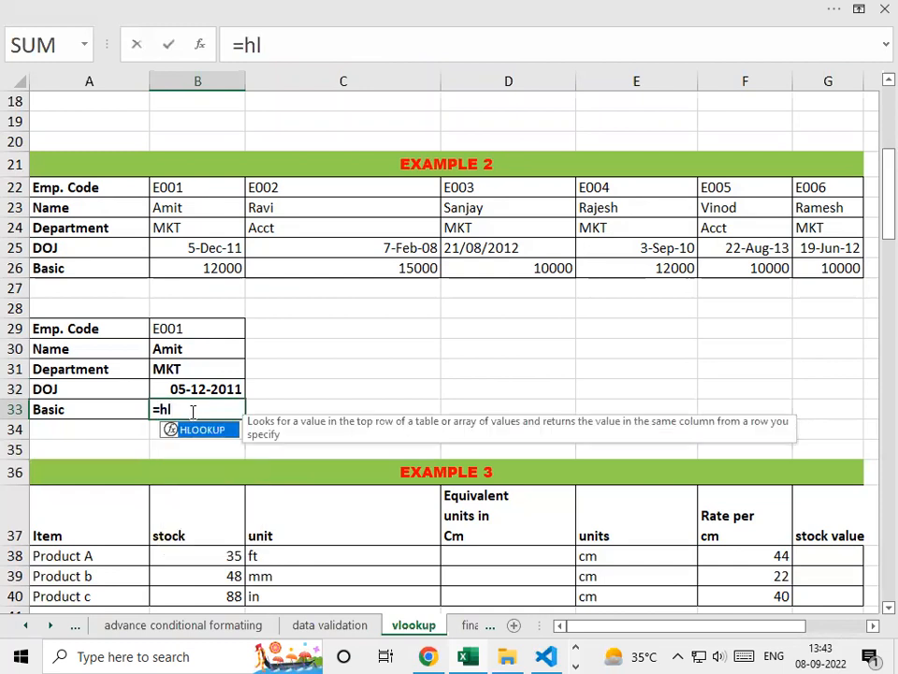
{"action": "key", "text": "Tab"}
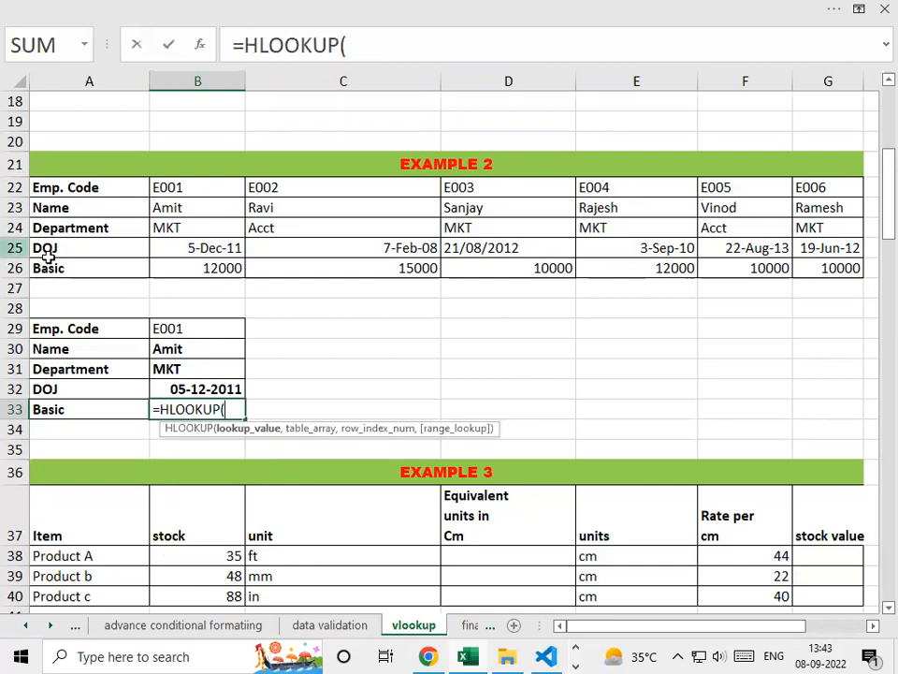
{"action": "left_click", "coordinate": [168, 330]}
{"action": "type", "text": ","}
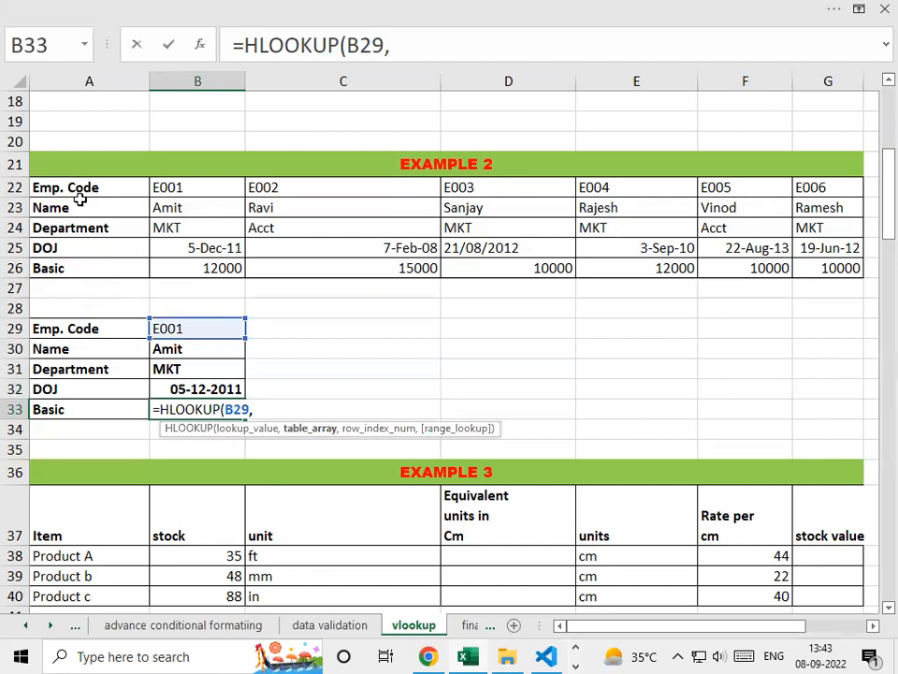
{"action": "left_click_drag", "start_coordinate": [57, 187], "coordinate": [814, 284]}
{"action": "type", "text": ","}
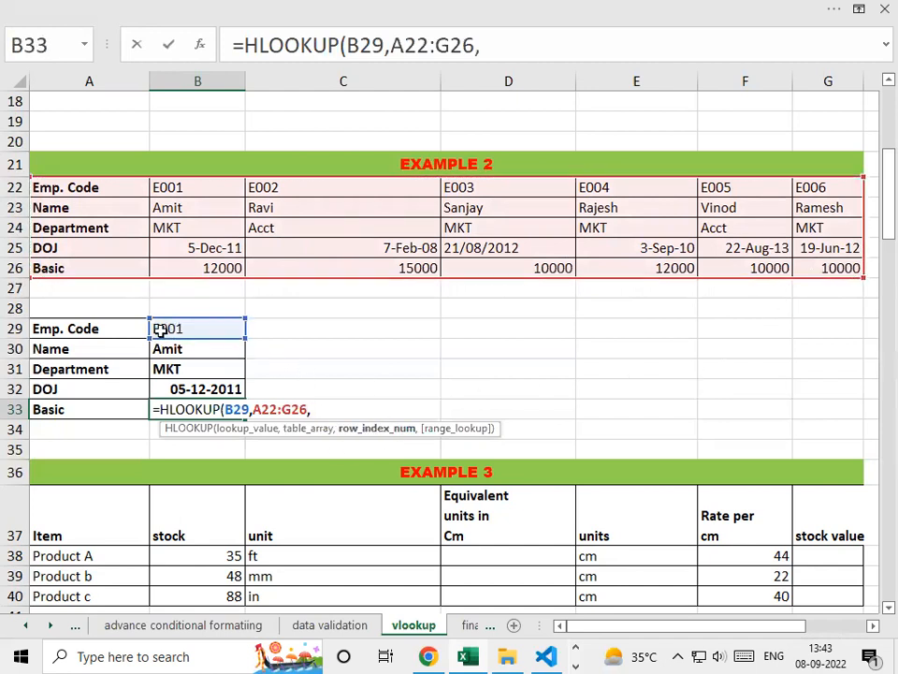
- Complete the HLOOKUP in B33 with row index 5 and 0 for an exact match
{"action": "type", "text": "5,"}
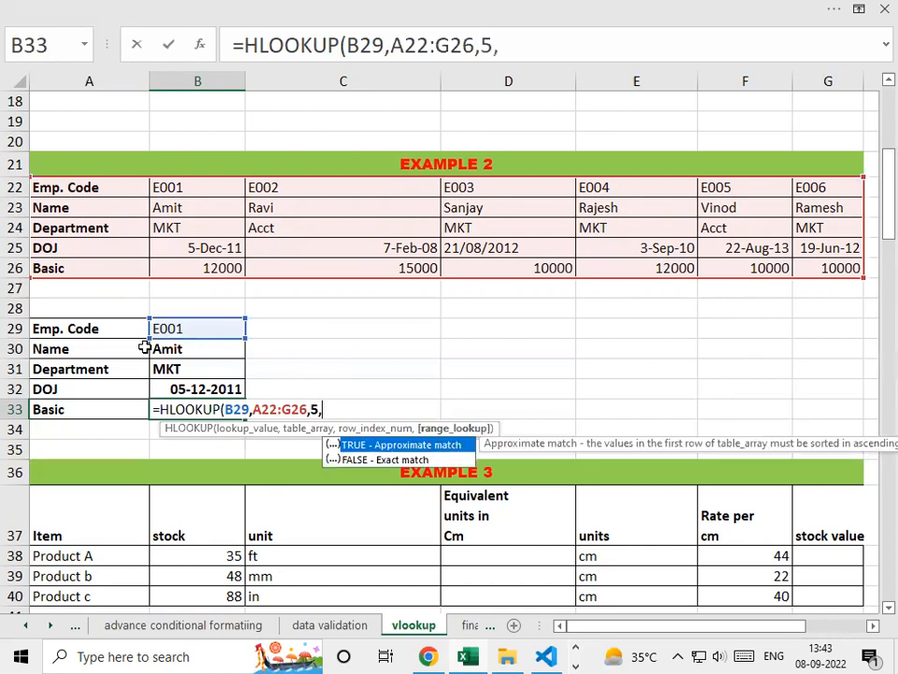
{"action": "type", "text": "0)"}
{"action": "key", "text": "Return"}
- Replace the Emp. Code in B29 with the third employee's code from the Example 2 table
{"action": "key", "text": "Up"}
{"action": "key", "text": "Up"}
{"action": "key", "text": "Up"}
{"action": "key", "text": "Up"}
{"action": "key", "text": "Up"}
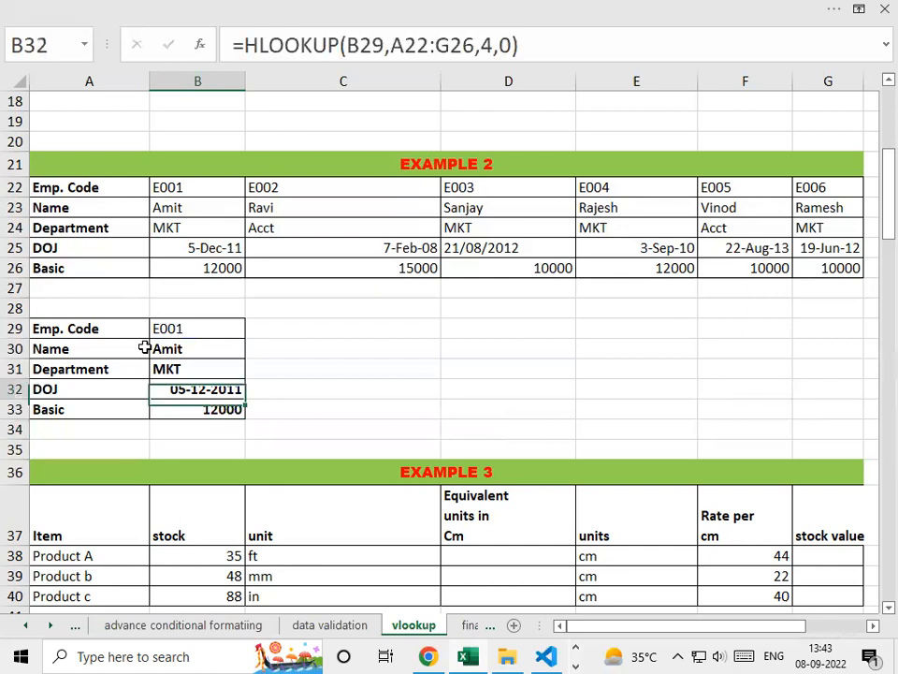
{"action": "type", "text": "E003"}
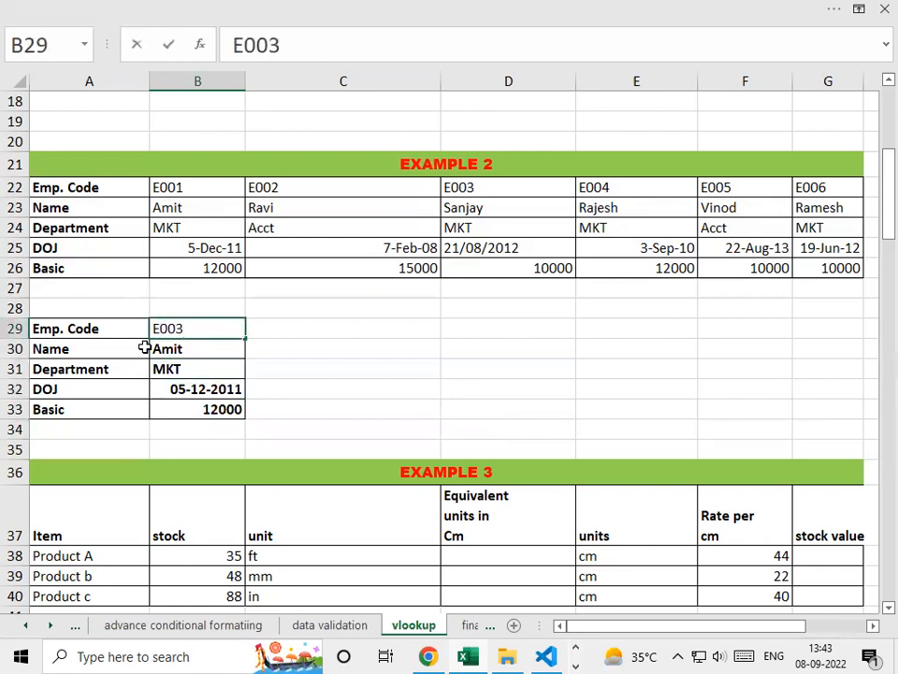
{"action": "key", "text": "Return"}
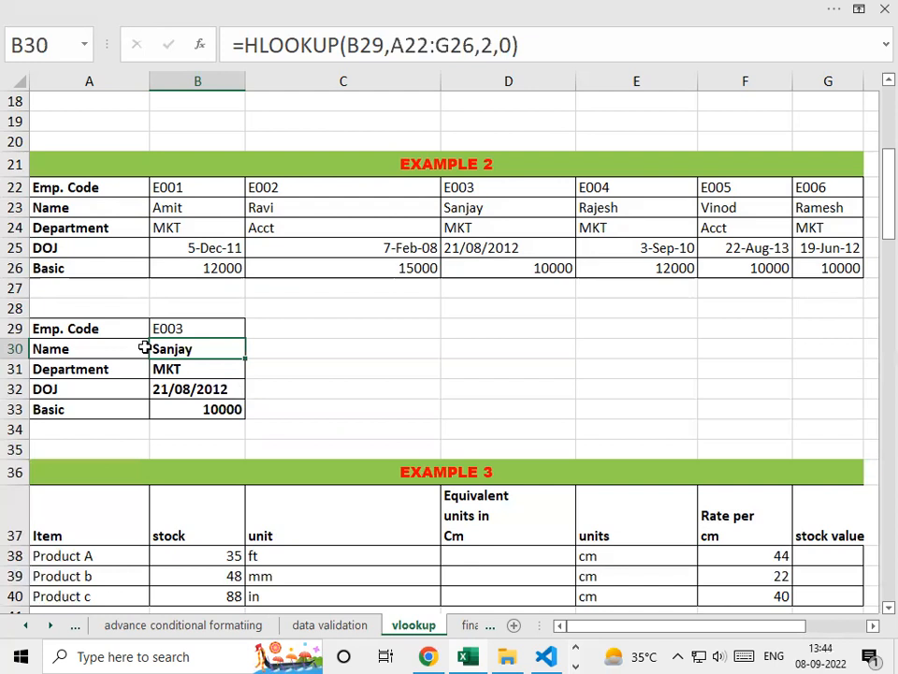
- Review the completed Example 1 customer lookup row above the Example 2 employee table
{"action": "key", "text": "Up"}
{"action": "key", "text": "Up"}
{"action": "key", "text": "Up"}
{"action": "key", "text": "Up"}
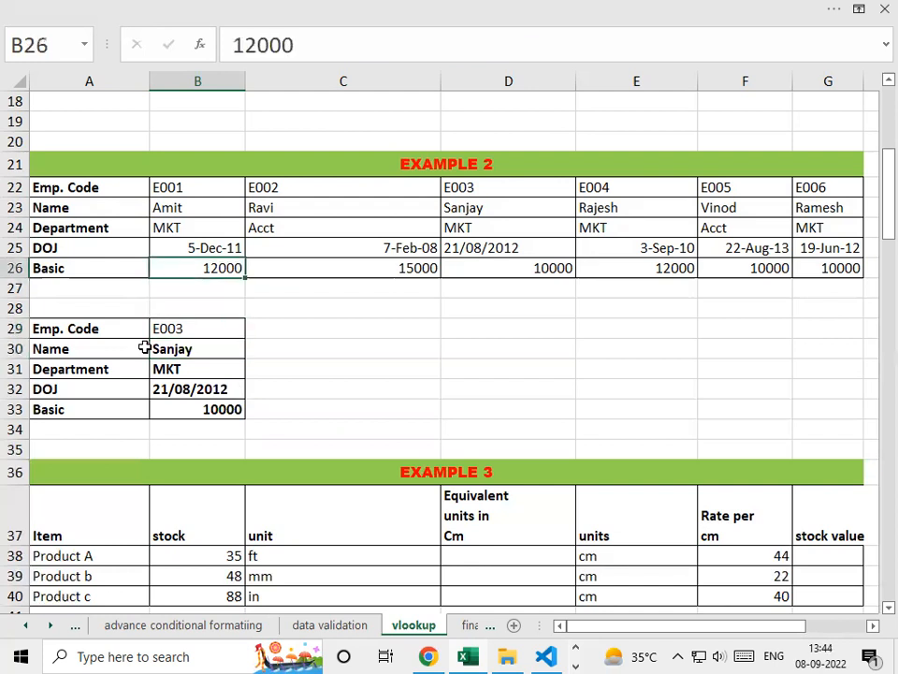
{"action": "key", "text": "Up"}
{"action": "key", "text": "Up"}
{"action": "key", "text": "Up"}
{"action": "key", "text": "Up"}
{"action": "key", "text": "Up"}
{"action": "key", "text": "Up"}
{"action": "key", "text": "Up"}
{"action": "key", "text": "Up"}
{"action": "key", "text": "Up"}
{"action": "key", "text": "Up"}
{"action": "key", "text": "Up"}
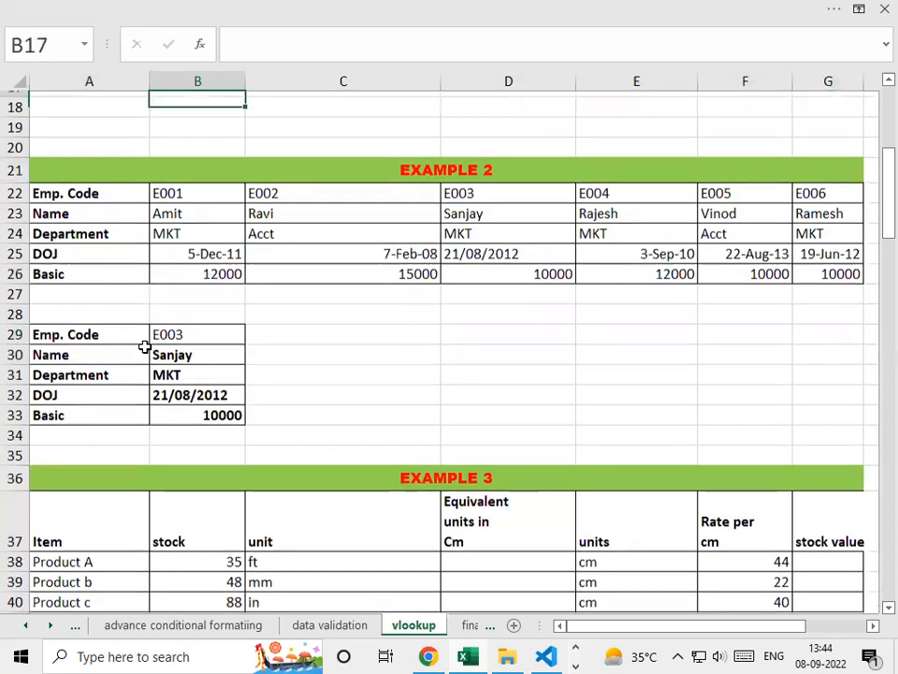
{"action": "key", "text": "Up"}
{"action": "key", "text": "Up"}
{"action": "key", "text": "Up"}
{"action": "key", "text": "Up"}
{"action": "key", "text": "Down"}
{"action": "key", "text": "Down"}
{"action": "key", "text": "Down"}
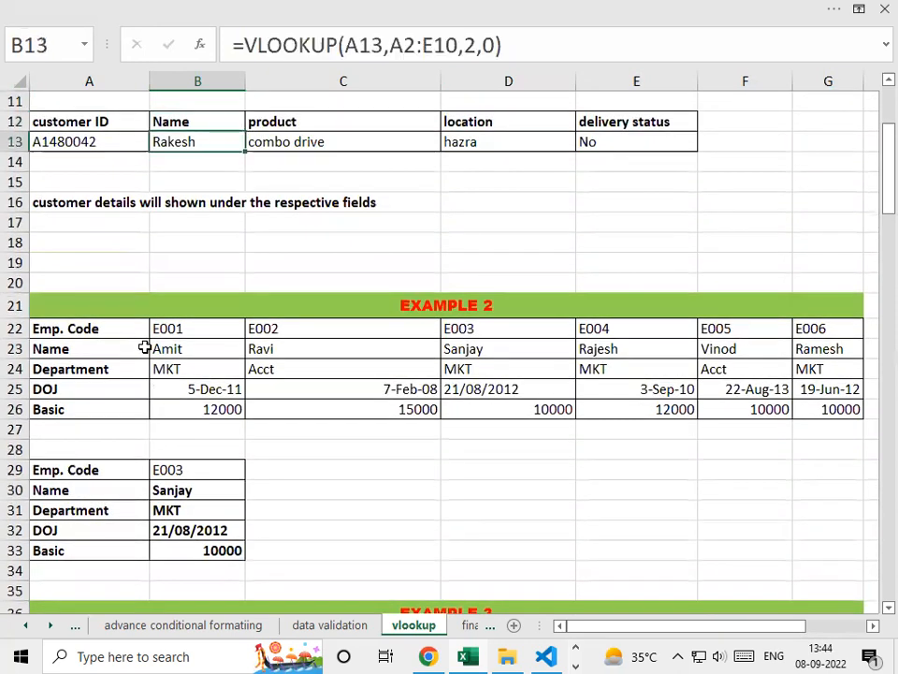
- Look over the Example 3 to Example 6 exercise tables below the employee lookup form
{"action": "key", "text": "Down"}
{"action": "key", "text": "Down"}
{"action": "key", "text": "Down"}
{"action": "key", "text": "Down"}
{"action": "key", "text": "Down"}
{"action": "key", "text": "Down"}
{"action": "key", "text": "Down"}
{"action": "key", "text": "Down"}
{"action": "key", "text": "Down"}
{"action": "key", "text": "Down"}
{"action": "key", "text": "Down"}
{"action": "key", "text": "Down"}
{"action": "key", "text": "Down"}
{"action": "key", "text": "Down"}
{"action": "key", "text": "Down"}
{"action": "key", "text": "Down"}
{"action": "key", "text": "Down"}
{"action": "key", "text": "Down"}
{"action": "key", "text": "Down"}
{"action": "key", "text": "Down"}
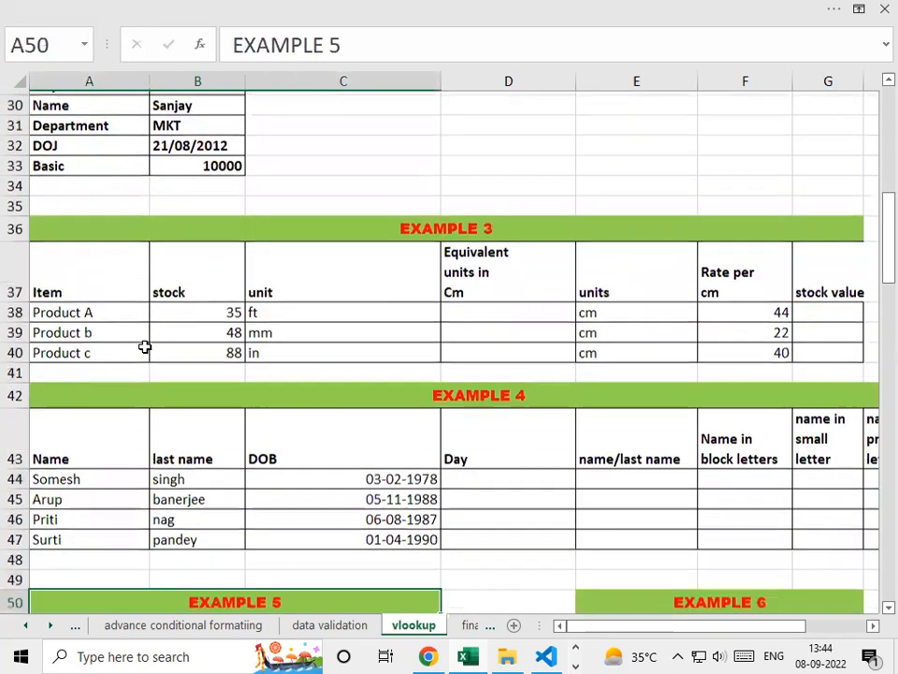
{"action": "key", "text": "Down"}
{"action": "key", "text": "Right"}
{"action": "key", "text": "Right"}
{"action": "key", "text": "Right"}
{"action": "key", "text": "Right"}
{"action": "key", "text": "Right"}
{"action": "key", "text": "Right"}
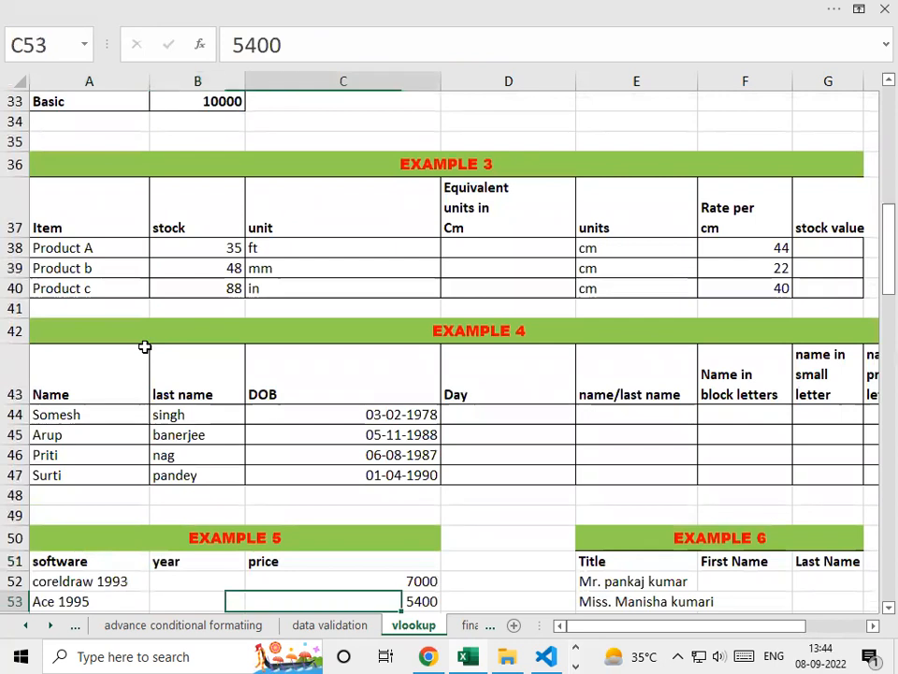
{"action": "key", "text": "Down"}
{"action": "key", "text": "Left"}
{"action": "key", "text": "Left"}
{"action": "key", "text": "Left"}
{"action": "key", "text": "Left"}
{"action": "key", "text": "Left"}
{"action": "key", "text": "Left"}
{"action": "key", "text": "Left"}
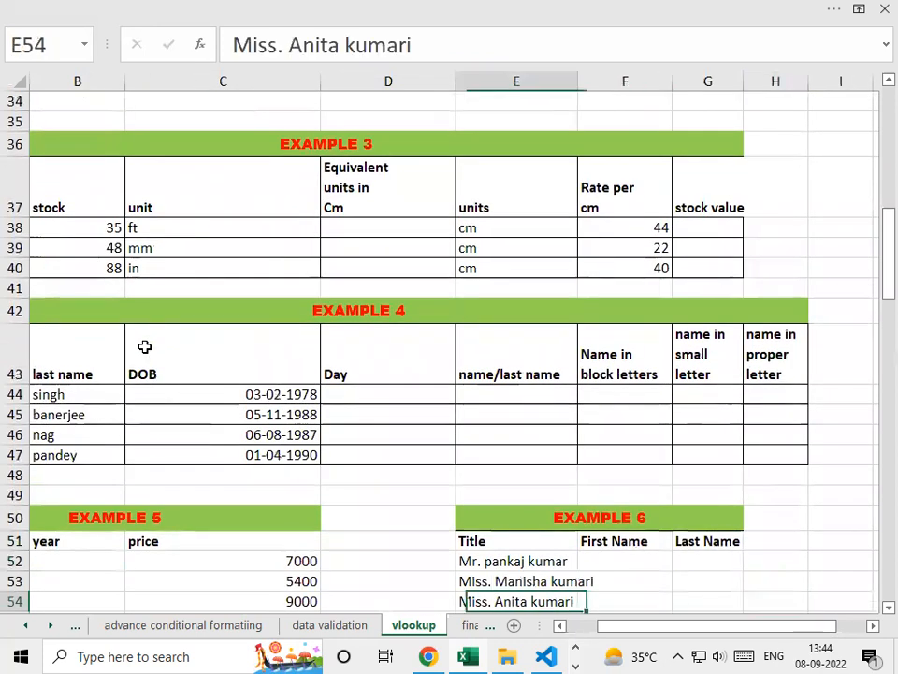
- Examine the Example 5 software price list and the Example 6 name-splitting exercise
{"action": "key", "text": "Down"}
{"action": "key", "text": "Down"}
{"action": "key", "text": "Down"}
{"action": "key", "text": "Down"}
{"action": "key", "text": "Down"}
{"action": "key", "text": "Down"}
{"action": "key", "text": "Down"}
{"action": "key", "text": "Down"}
{"action": "key", "text": "Down"}
{"action": "key", "text": "Down"}
{"action": "key", "text": "Down"}
{"action": "key", "text": "Down"}
{"action": "key", "text": "Down"}
{"action": "key", "text": "Down"}
{"action": "key", "text": "Down"}
{"action": "key", "text": "Down"}
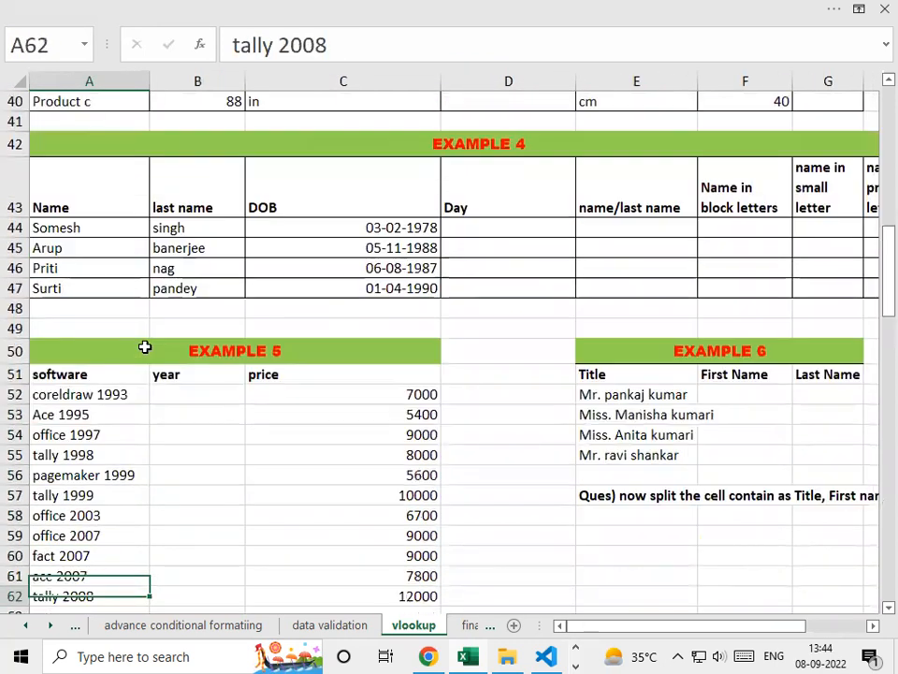
{"action": "key", "text": "Up"}
{"action": "key", "text": "Up"}
{"action": "key", "text": "Up"}
{"action": "key", "text": "Up"}
{"action": "key", "text": "Up"}
{"action": "key", "text": "Down"}
{"action": "key", "text": "Down"}
{"action": "key", "text": "Down"}
{"action": "key", "text": "Down"}
{"action": "key", "text": "Down"}
{"action": "key", "text": "Down"}
{"action": "key", "text": "Down"}
{"action": "key", "text": "Down"}
{"action": "key", "text": "Down"}
{"action": "key", "text": "Down"}
{"action": "key", "text": "Down"}
{"action": "key", "text": "Down"}
{"action": "key", "text": "Down"}
{"action": "key", "text": "Down"}
{"action": "key", "text": "Down"}
{"action": "key", "text": "Down"}
{"action": "key", "text": "Down"}
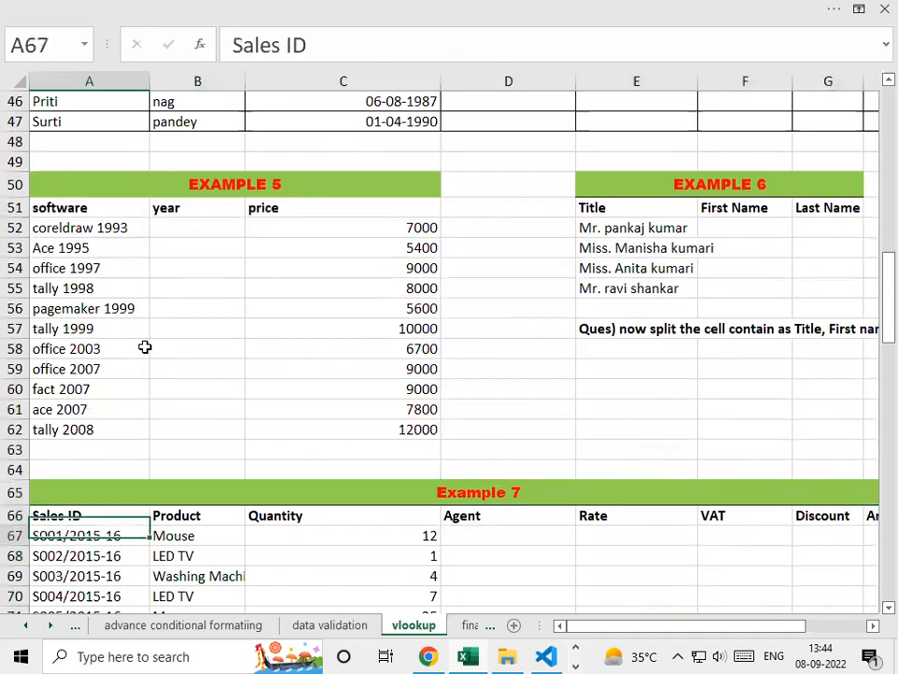
- Examine the Example 7 sales table, its product and discount lookup tables, and the task instructions beneath them
{"action": "key", "text": "Down"}
{"action": "key", "text": "Down"}
{"action": "key", "text": "Down"}
{"action": "key", "text": "Down"}
{"action": "key", "text": "Down"}
{"action": "key", "text": "Down"}
{"action": "key", "text": "Down"}
{"action": "key", "text": "Down"}
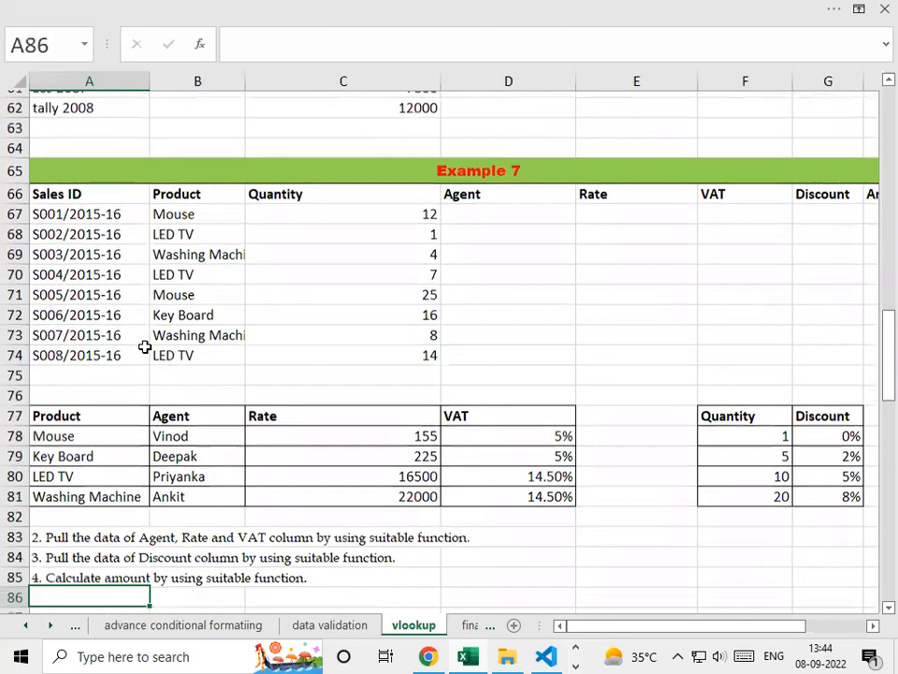
{"action": "key", "text": "Up"}
{"action": "key", "text": "Up"}
{"action": "key", "text": "Up"}
{"action": "key", "text": "Up"}
{"action": "key", "text": "Up"}
{"action": "key", "text": "Up"}
{"action": "key", "text": "Up"}
{"action": "key", "text": "Up"}
{"action": "key", "text": "Up"}
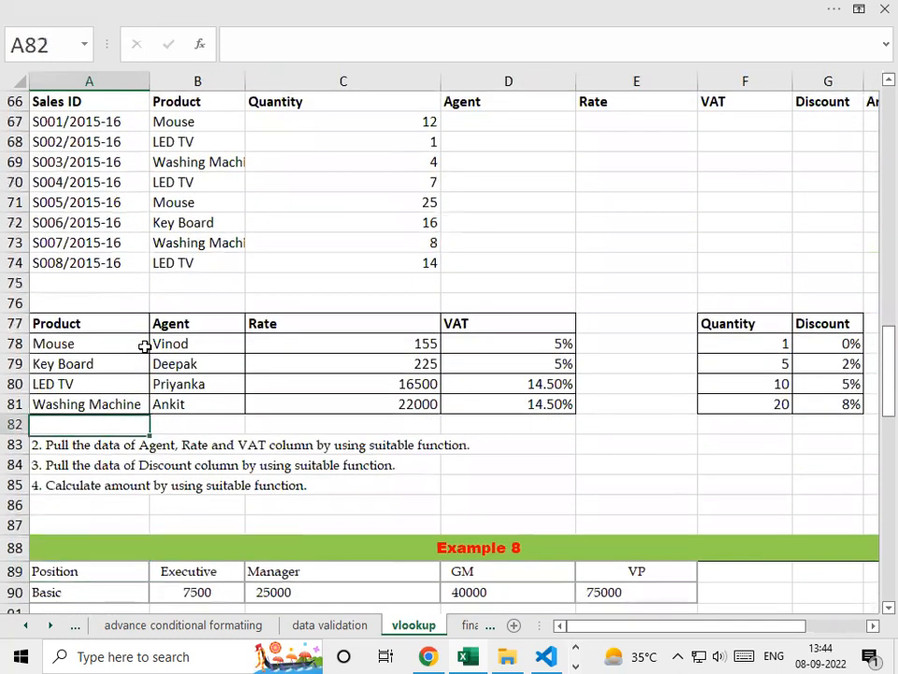
{"action": "key", "text": "Down"}
{"action": "key", "text": "Down"}
{"action": "key", "text": "Down"}
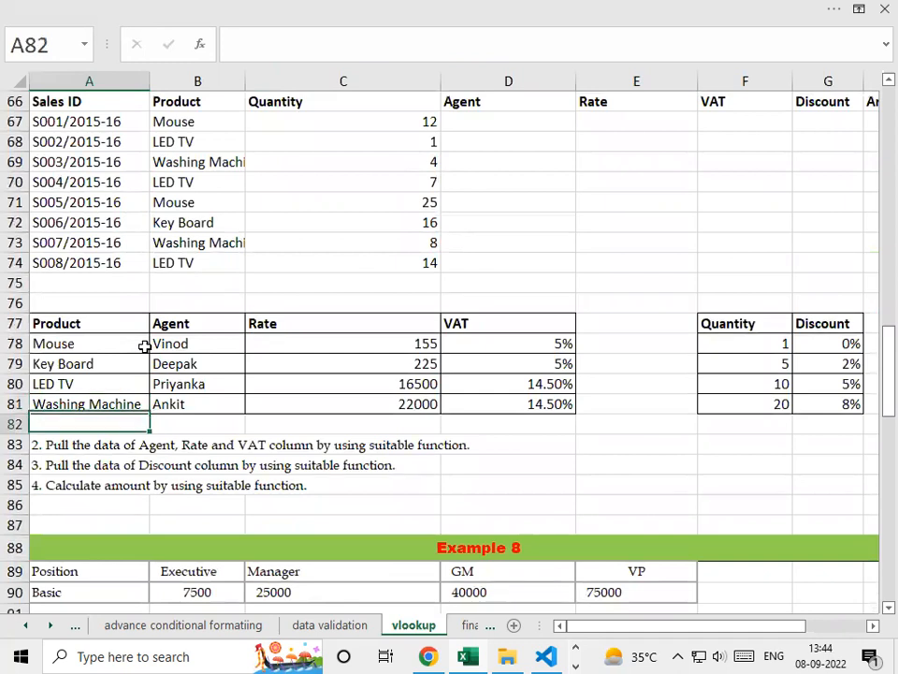
{"action": "key", "text": "Right"}
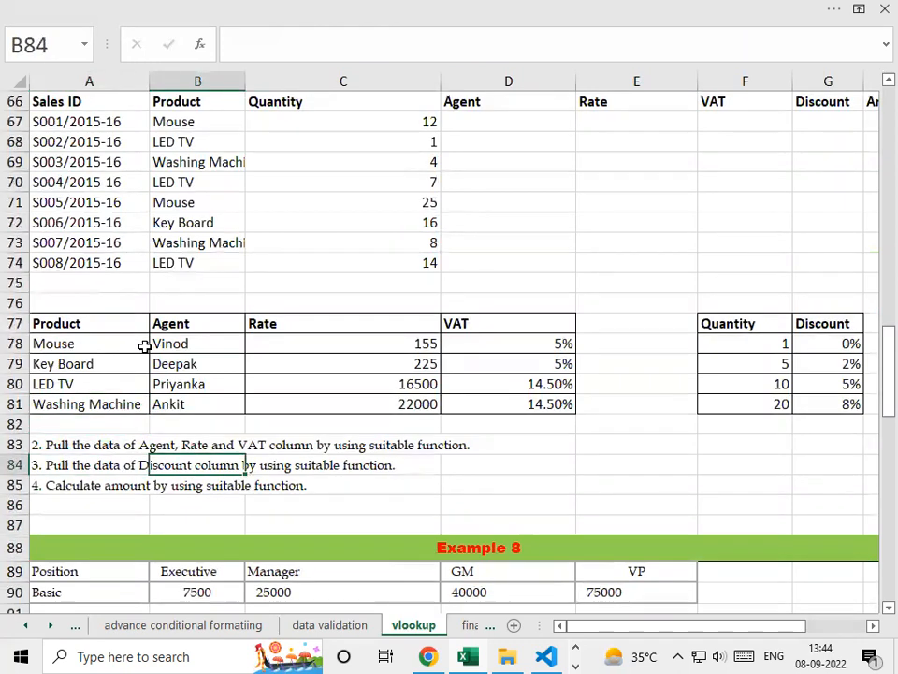
- Go back over the Example 5 software list and Example 6 names above the Example 7 sales table
{"action": "key", "text": "Up"}
{"action": "key", "text": "Left"}
{"action": "key", "text": "Up"}
{"action": "key", "text": "Up"}
{"action": "key", "text": "Up"}
{"action": "key", "text": "Up"}
{"action": "key", "text": "Up"}
{"action": "key", "text": "Up"}
{"action": "key", "text": "Up"}
{"action": "key", "text": "Up"}
{"action": "key", "text": "Up"}
{"action": "key", "text": "Up"}
{"action": "key", "text": "Up"}
{"action": "key", "text": "Up"}
{"action": "key", "text": "Up"}
{"action": "key", "text": "Up"}
{"action": "key", "text": "Up"}
{"action": "key", "text": "Up"}
{"action": "key", "text": "Up"}
{"action": "key", "text": "Up"}
{"action": "key", "text": "Up"}
{"action": "key", "text": "Up"}
{"action": "key", "text": "Up"}
{"action": "key", "text": "Up"}
{"action": "key", "text": "Up"}
{"action": "key", "text": "Up"}
{"action": "key", "text": "Up"}
{"action": "key", "text": "Up"}
{"action": "key", "text": "Up"}
{"action": "key", "text": "Up"}
{"action": "key", "text": "Down"}
{"action": "key", "text": "Down"}
{"action": "key", "text": "Down"}
{"action": "key", "text": "Down"}
{"action": "key", "text": "Down"}
{"action": "key", "text": "Down"}
{"action": "key", "text": "Down"}
{"action": "key", "text": "Down"}
{"action": "key", "text": "Down"}
{"action": "key", "text": "Down"}
{"action": "key", "text": "Down"}
{"action": "key", "text": "Down"}
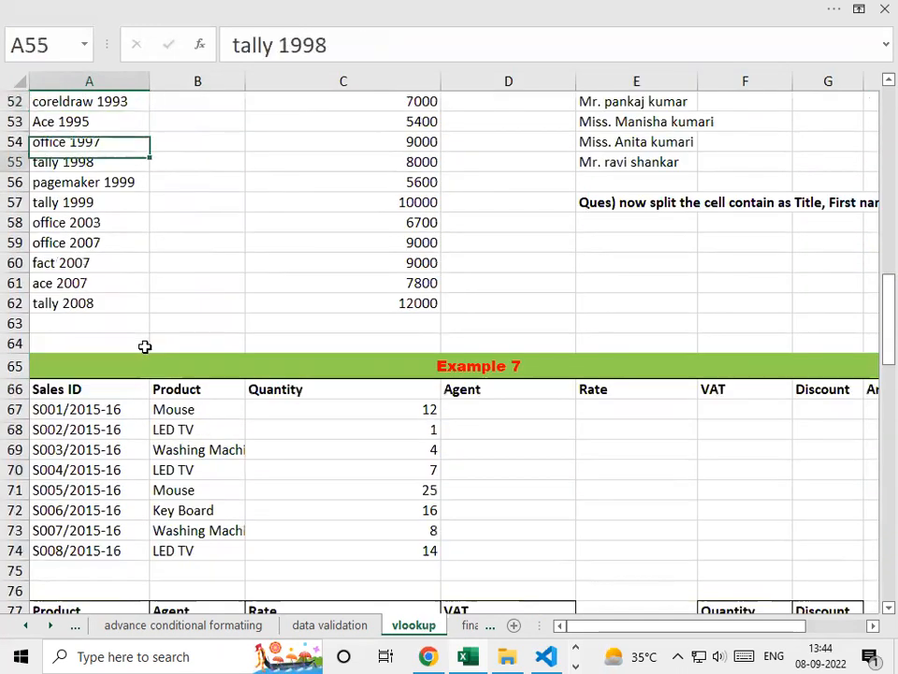
- Review the Example 7 sales rows together with the product rate and quantity discount tables they draw on
{"action": "key", "text": "Down"}
{"action": "key", "text": "Down"}
{"action": "key", "text": "Down"}
{"action": "key", "text": "Down"}
{"action": "key", "text": "Down"}
{"action": "key", "text": "Down"}
{"action": "key", "text": "Down"}
{"action": "key", "text": "Down"}
{"action": "key", "text": "Down"}
{"action": "key", "text": "Down"}
{"action": "key", "text": "Down"}
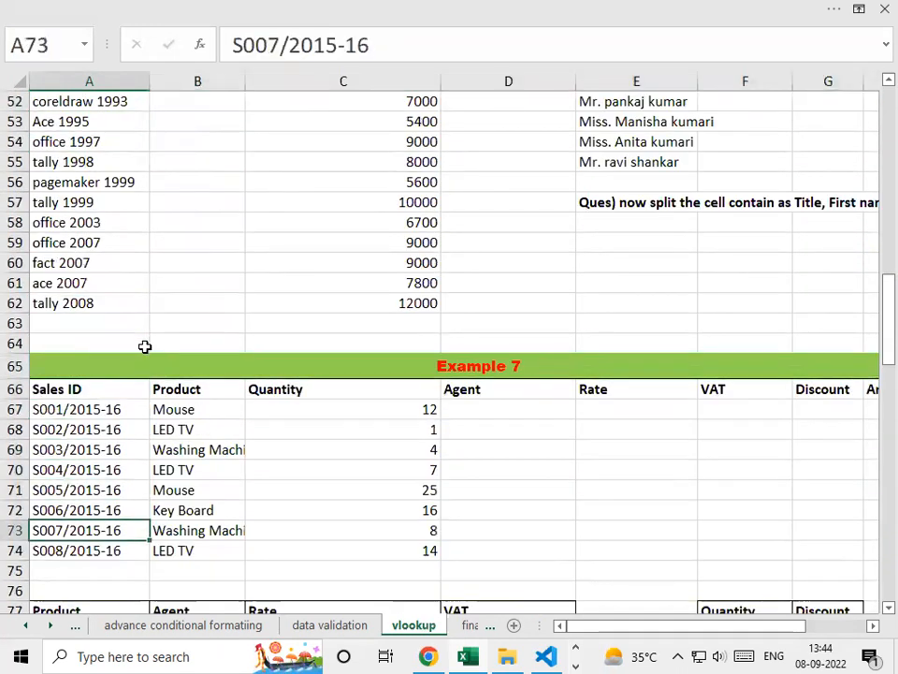
{"action": "key", "text": "Down"}
{"action": "key", "text": "Down"}
{"action": "key", "text": "Down"}
{"action": "key", "text": "Down"}
{"action": "key", "text": "Down"}
{"action": "key", "text": "Down"}
{"action": "key", "text": "Down"}
{"action": "key", "text": "Down"}
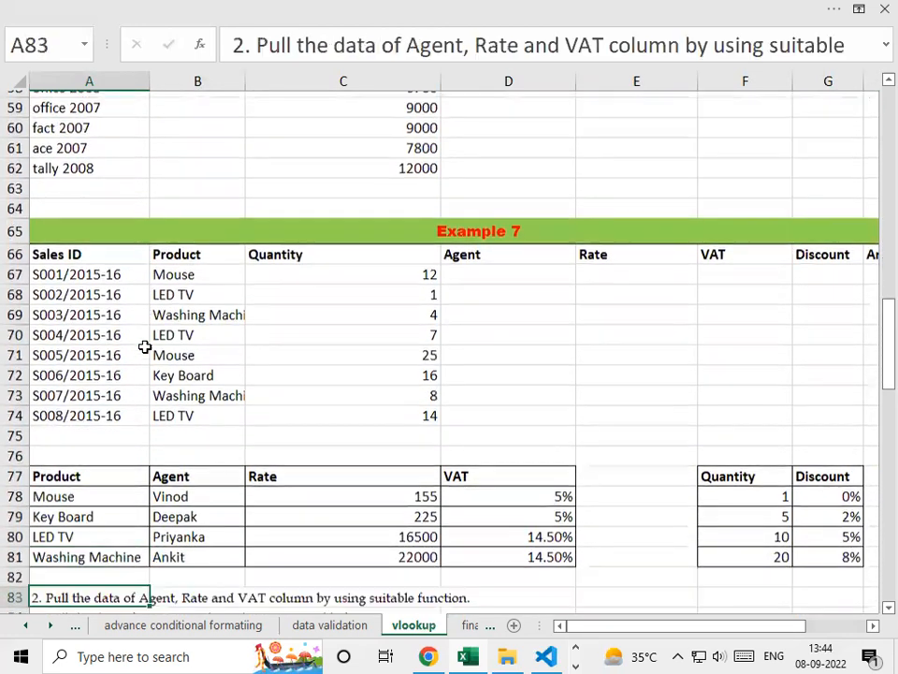
{"action": "key", "text": "Up"}
{"action": "key", "text": "Up"}
{"action": "key", "text": "Up"}
{"action": "key", "text": "Up"}
{"action": "key", "text": "Up"}
{"action": "key", "text": "Up"}
{"action": "key", "text": "Up"}
{"action": "key", "text": "Up"}
{"action": "key", "text": "Up"}
{"action": "key", "text": "Up"}
{"action": "key", "text": "Up"}
{"action": "key", "text": "Up"}
{"action": "key", "text": "Up"}
{"action": "key", "text": "Up"}
{"action": "key", "text": "Up"}
{"action": "key", "text": "Up"}
{"action": "key", "text": "Up"}
{"action": "key", "text": "Up"}
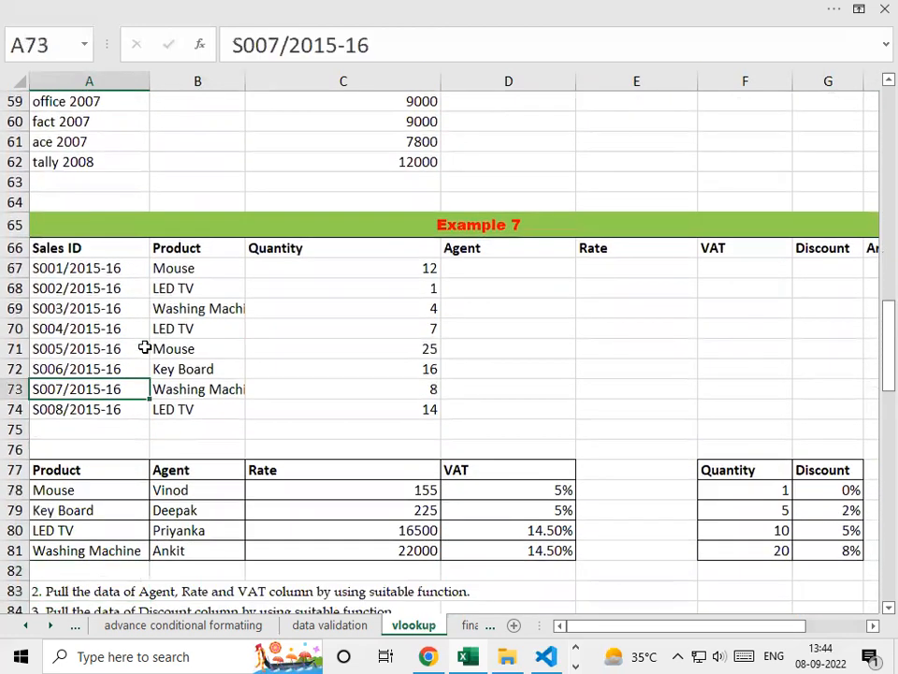
{"action": "key", "text": "Down"}
{"action": "key", "text": "Down"}
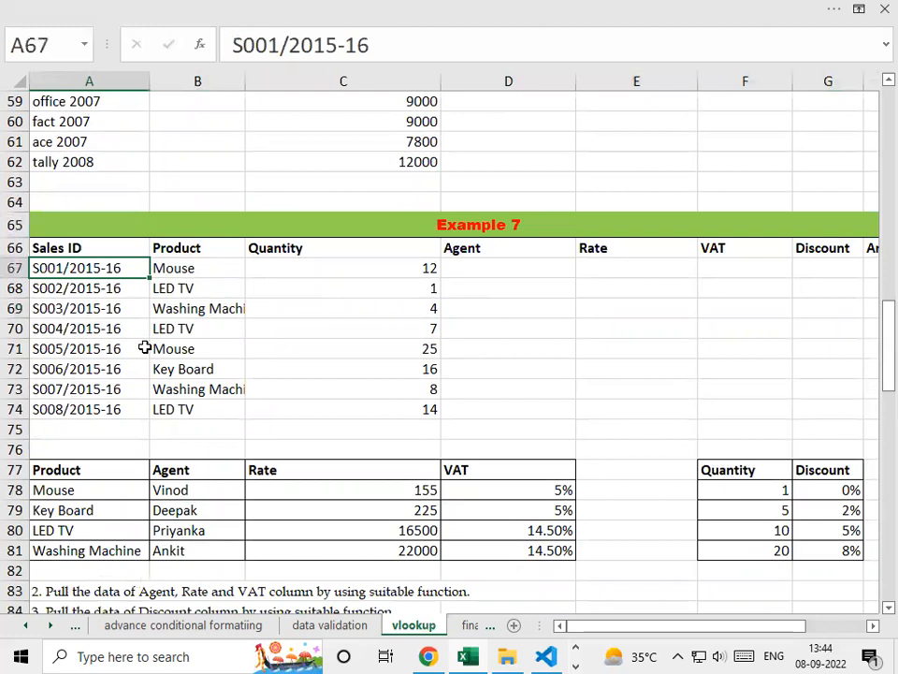
{"action": "key", "text": "Down"}
{"action": "key", "text": "Down"}
{"action": "key", "text": "Up"}
{"action": "key", "text": "Up"}
{"action": "key", "text": "Up"}
{"action": "key", "text": "Up"}
{"action": "key", "text": "Up"}
{"action": "key", "text": "Up"}
{"action": "key", "text": "Up"}
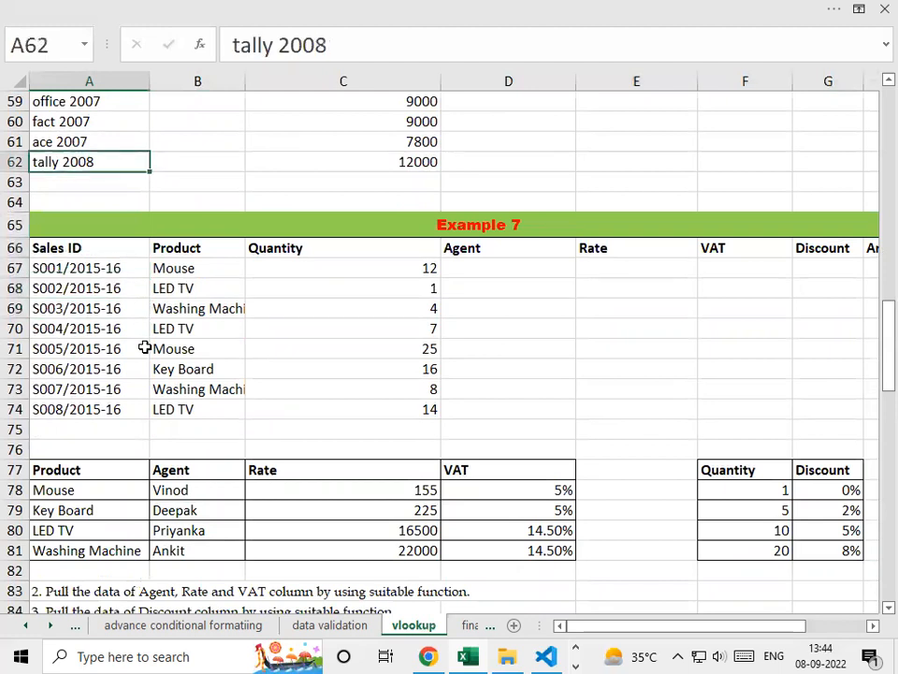
- Go back over the exercises from Example 7 up to the Example 1 customer table at the top of the sheet
{"action": "key", "text": "Down"}
{"action": "key", "text": "Down"}
{"action": "key", "text": "Down"}
{"action": "key", "text": "Down"}
{"action": "key", "text": "Down"}
{"action": "key", "text": "Down"}
{"action": "key", "text": "Down"}
{"action": "key", "text": "Down"}
{"action": "key", "text": "Down"}
{"action": "key", "text": "Down"}
{"action": "key", "text": "Down"}
{"action": "key", "text": "Down"}
{"action": "key", "text": "Up"}
{"action": "key", "text": "Up"}
{"action": "key", "text": "Up"}
{"action": "key", "text": "Up"}
{"action": "key", "text": "Up"}
{"action": "key", "text": "Up"}
{"action": "key", "text": "Up"}
{"action": "key", "text": "Up"}
{"action": "key", "text": "Up"}
{"action": "key", "text": "Up"}
{"action": "key", "text": "Up"}
{"action": "key", "text": "Up"}
{"action": "key", "text": "Up"}
{"action": "key", "text": "Up"}
{"action": "key", "text": "Up"}
{"action": "key", "text": "Up"}
{"action": "key", "text": "Up"}
{"action": "key", "text": "Up"}
{"action": "key", "text": "Up"}
{"action": "key", "text": "Up"}
{"action": "key", "text": "Up"}
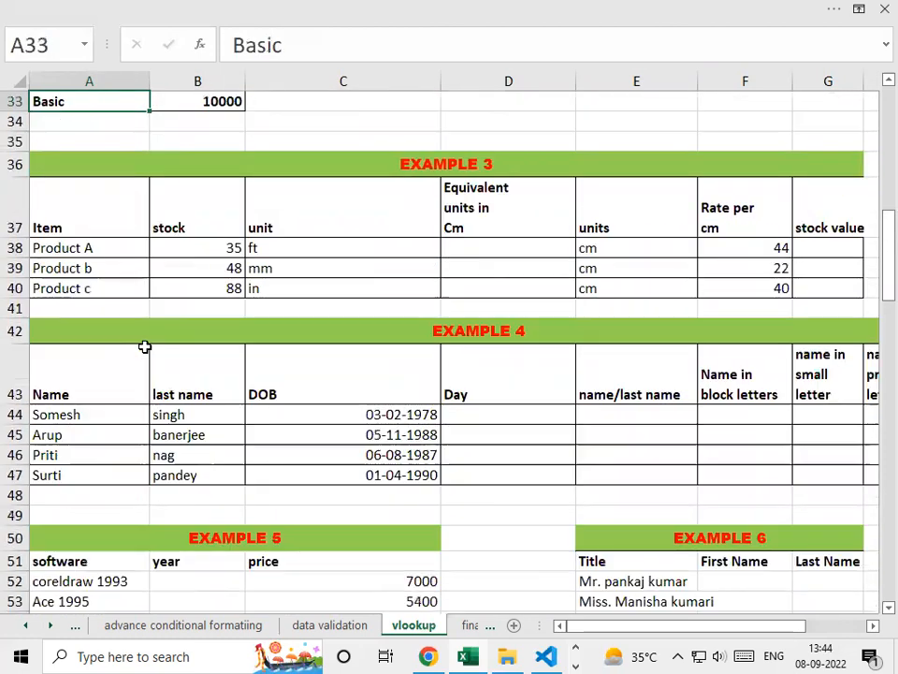
{"action": "key", "text": "Up"}
{"action": "key", "text": "Up"}
{"action": "key", "text": "Up"}
{"action": "key", "text": "Up"}
{"action": "key", "text": "Up"}
{"action": "key", "text": "Up"}
{"action": "key", "text": "Up"}
{"action": "key", "text": "Up"}
{"action": "key", "text": "Up"}
{"action": "key", "text": "Up"}
{"action": "key", "text": "Up"}
{"action": "key", "text": "Up"}
{"action": "key", "text": "Up"}
{"action": "key", "text": "Up"}
{"action": "key", "text": "Up"}
{"action": "key", "text": "Up"}
{"action": "key", "text": "Up"}
{"action": "key", "text": "Up"}
{"action": "key", "text": "Up"}
{"action": "key", "text": "Up"}
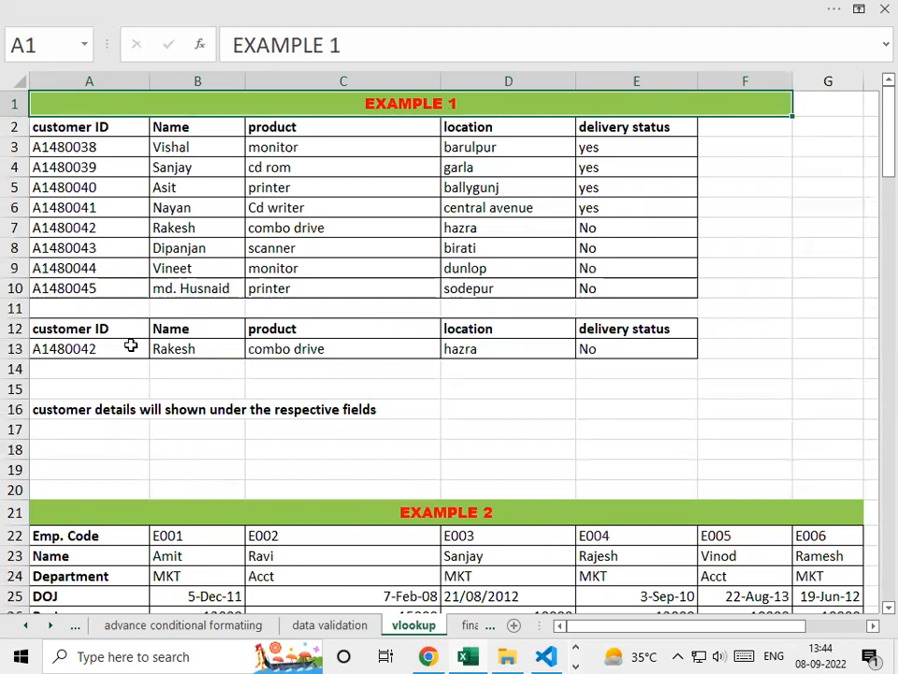
- Remove the arguments of the VLOOKUP formula in B13 and set its lookup value to the absolute reference $A$13
{"action": "left_click", "coordinate": [132, 351]}
{"action": "left_click", "coordinate": [198, 351]}
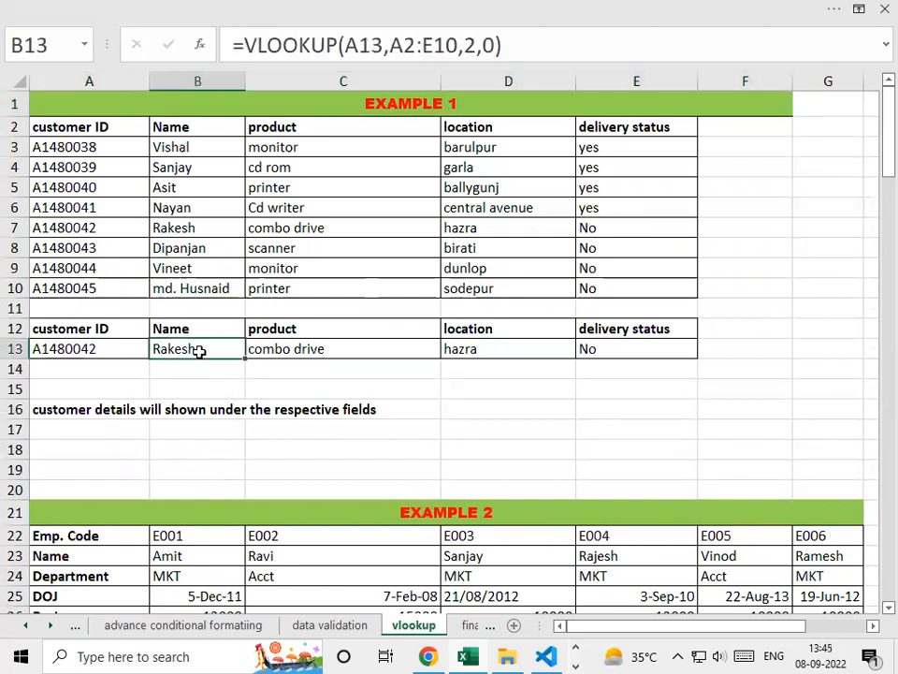
{"action": "double_click", "coordinate": [199, 350]}
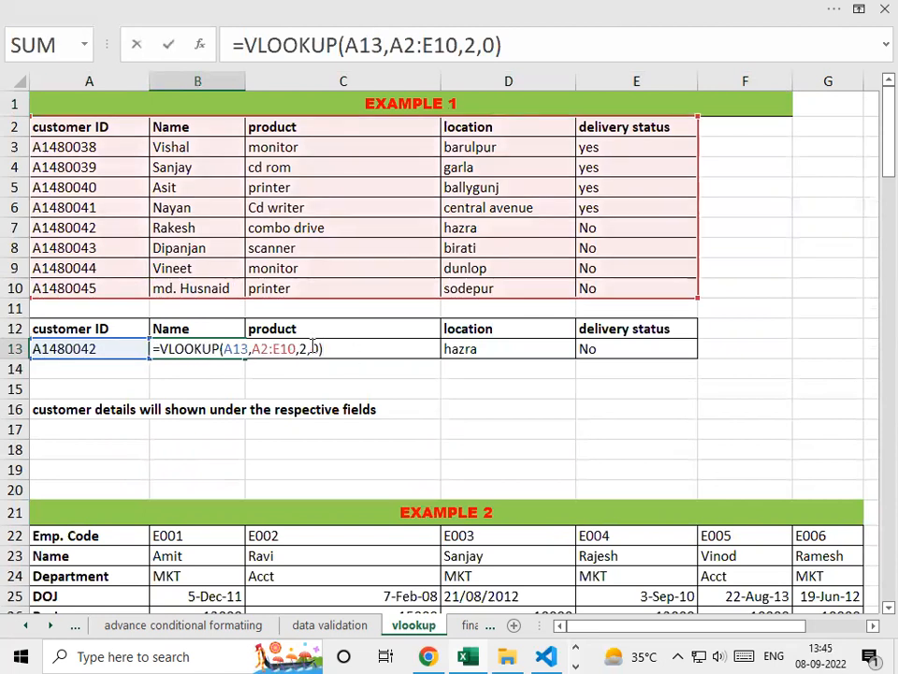
{"action": "key", "text": "BackSpace"}
{"action": "key", "text": "BackSpace"}
{"action": "key", "text": "BackSpace"}
{"action": "key", "text": "BackSpace"}
{"action": "key", "text": "BackSpace"}
{"action": "key", "text": "BackSpace"}
{"action": "key", "text": "BackSpace"}
{"action": "key", "text": "BackSpace"}
{"action": "key", "text": "BackSpace"}
{"action": "key", "text": "BackSpace"}
{"action": "key", "text": "BackSpace"}
{"action": "key", "text": "BackSpace"}
{"action": "key", "text": "BackSpace"}
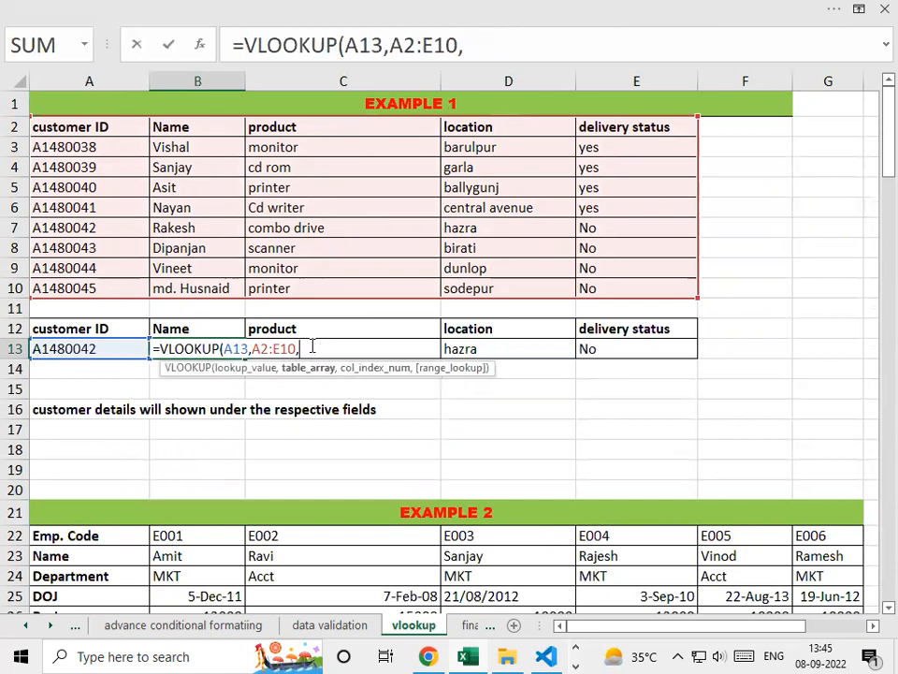
{"action": "key", "text": "BackSpace"}
{"action": "key", "text": "BackSpace"}
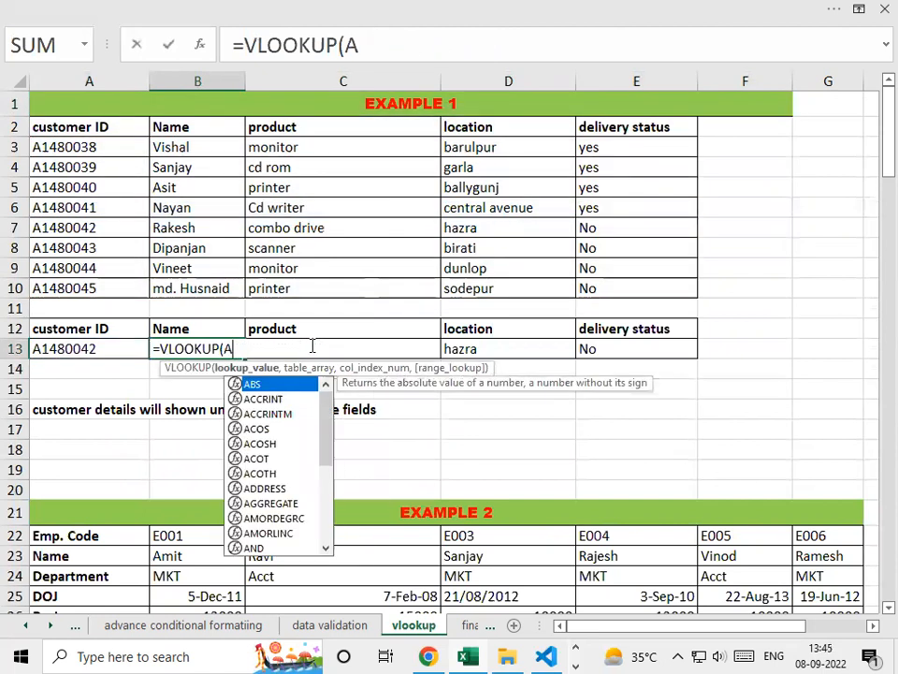
{"action": "left_click", "coordinate": [91, 357]}
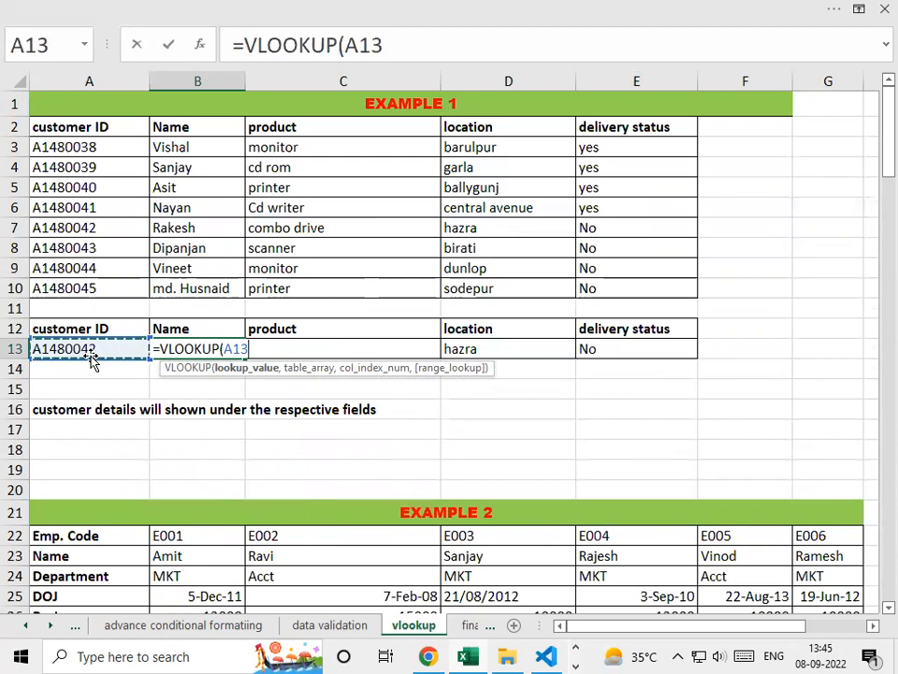
{"action": "key", "text": "F4"}
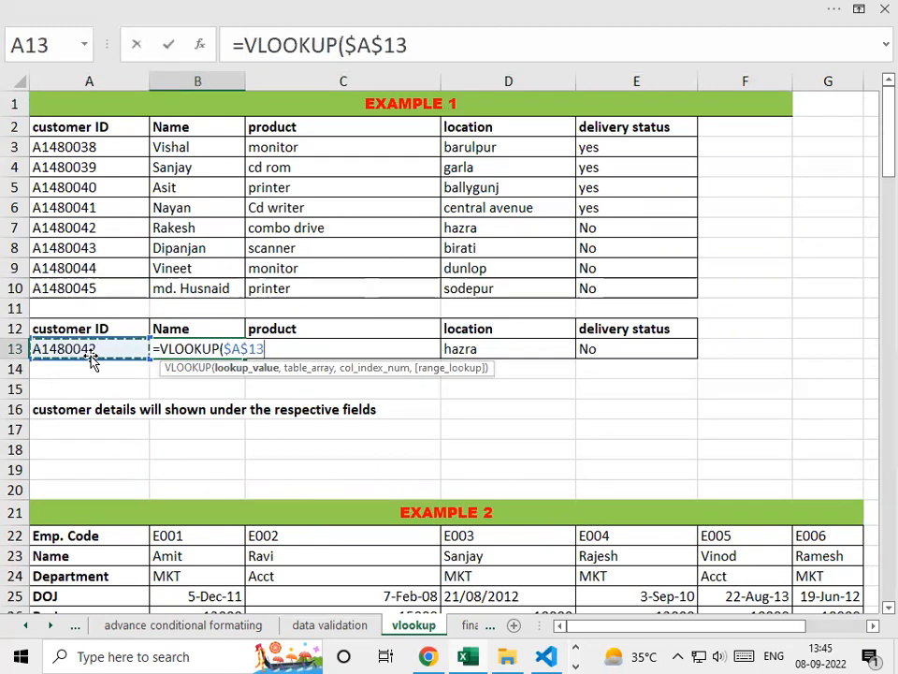
{"action": "type", "text": ","}
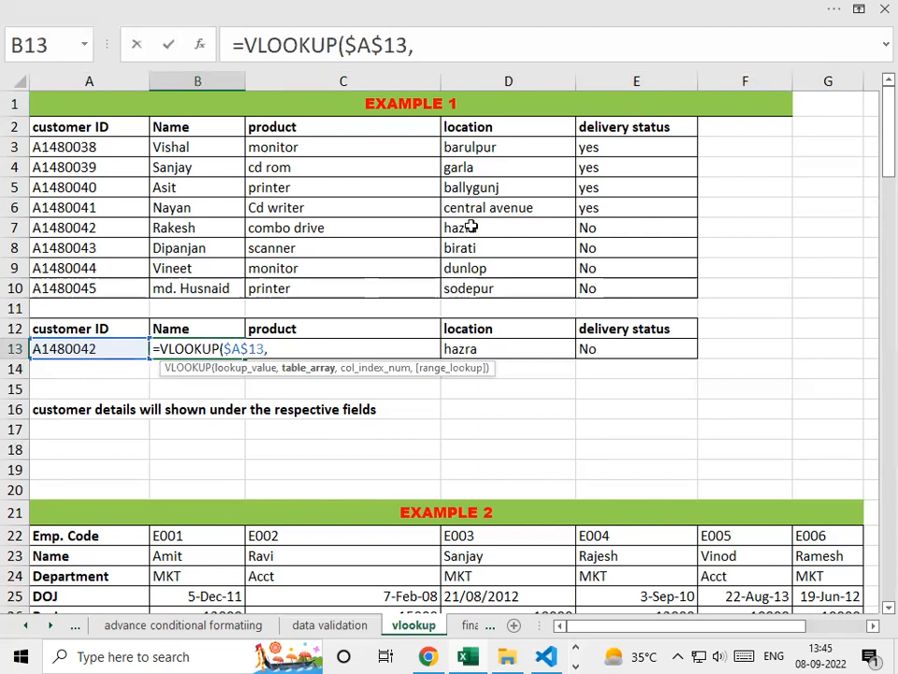
- Set the formula's table array to the customer table as the absolute range $A$2:$E$10
{"action": "left_click_drag", "start_coordinate": [58, 125], "coordinate": [675, 282]}
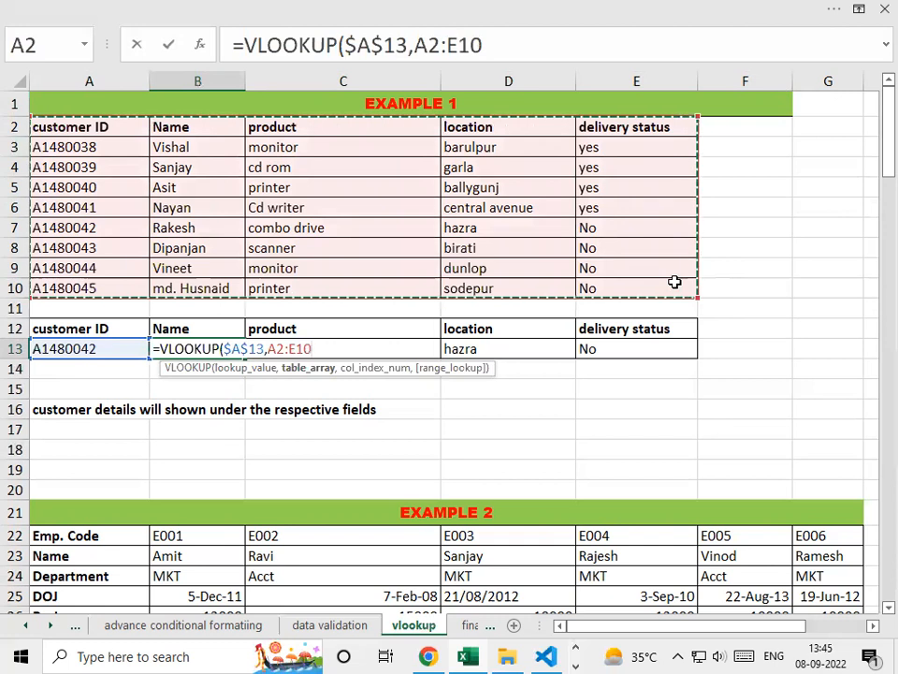
{"action": "type", "text": ",,"}
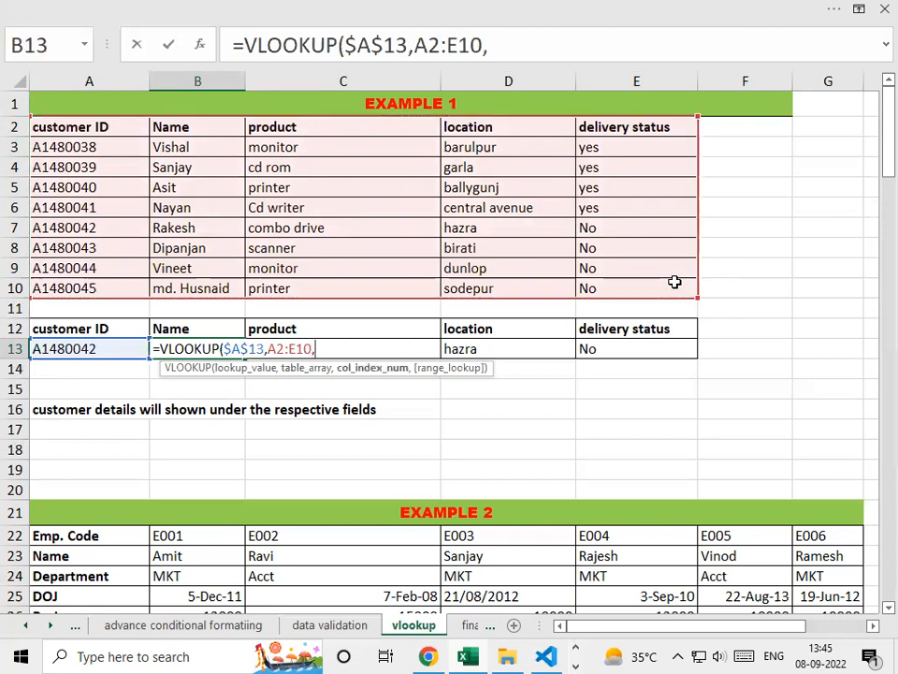
{"action": "key", "text": "BackSpace"}
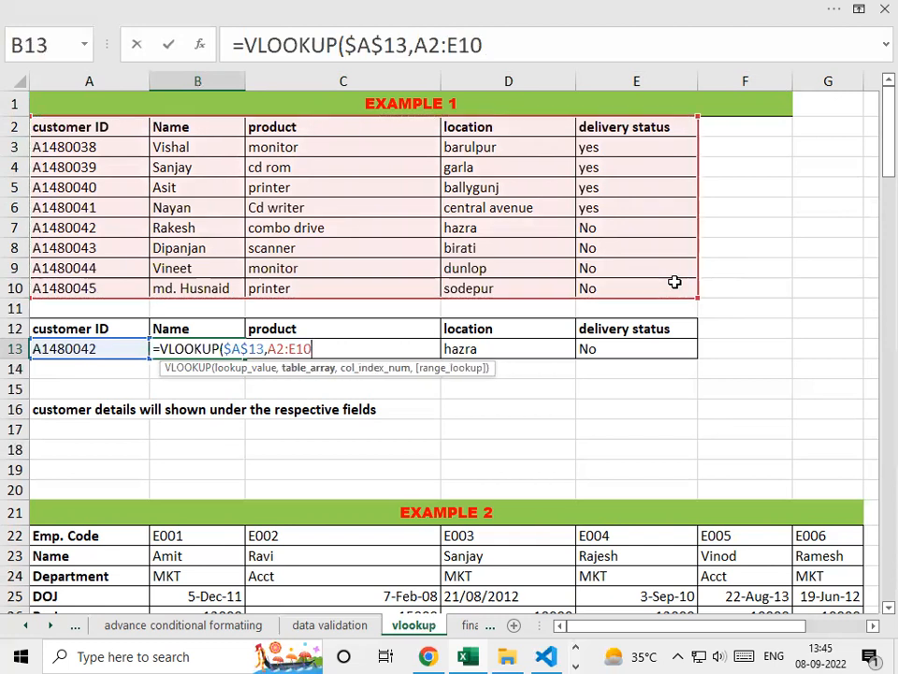
{"action": "key", "text": "F4"}
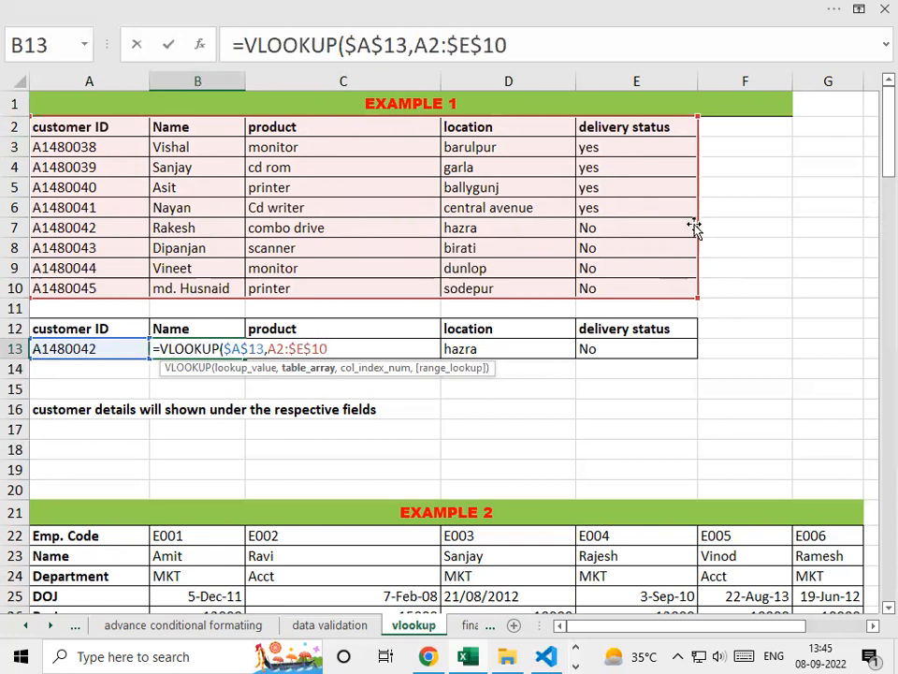
{"action": "left_click", "coordinate": [287, 348]}
{"action": "key", "text": "F4"}
{"action": "left_click", "coordinate": [349, 348]}
{"action": "type", "text": ","}
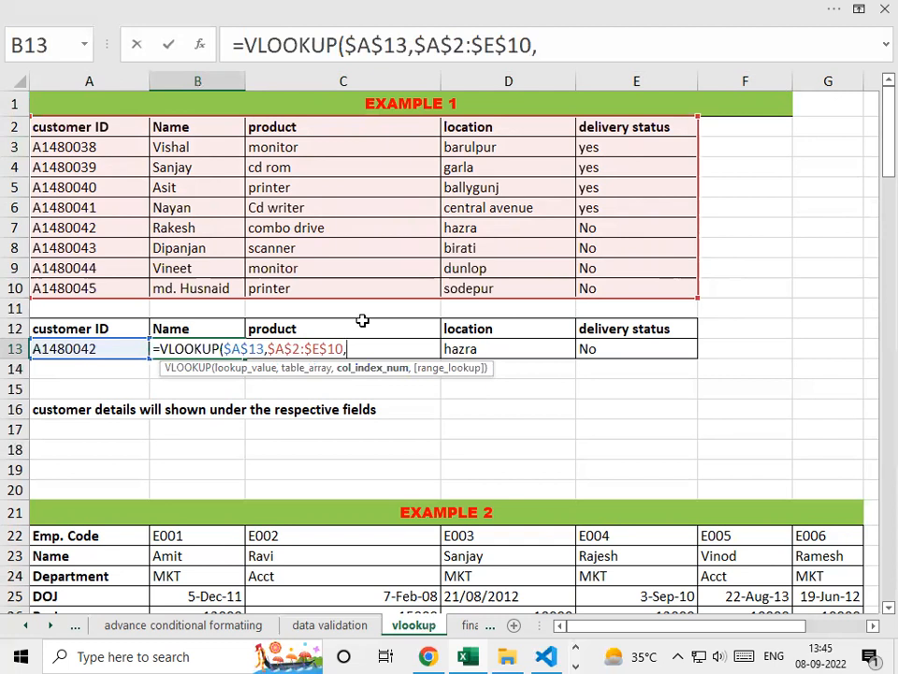
- Complete the B13 formula with COLUMN(B12) as the column index and 0 for an exact match
{"action": "type", "text": "col"}
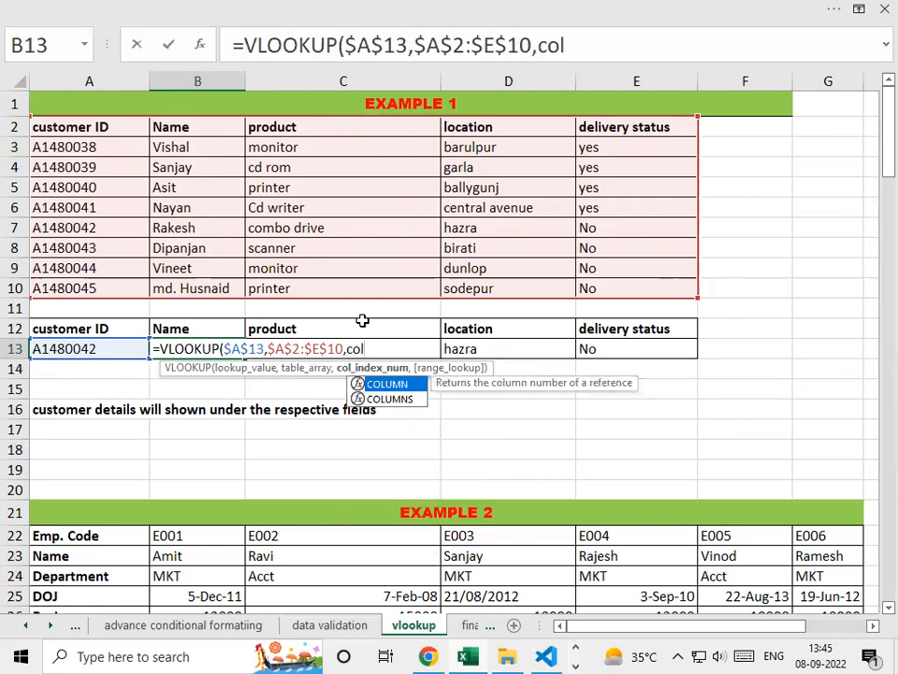
{"action": "key", "text": "Tab"}
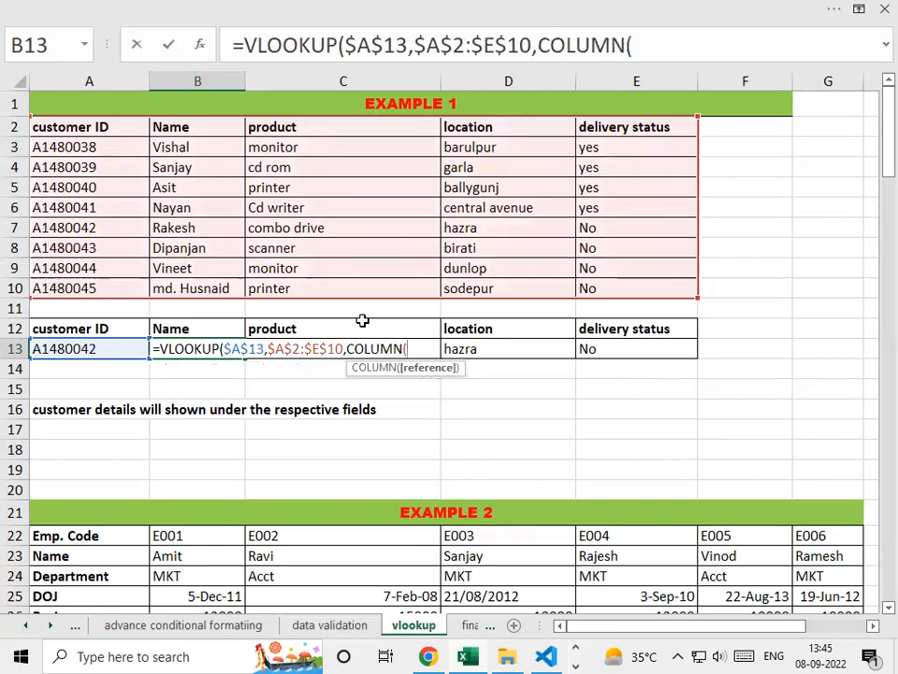
{"action": "left_click", "coordinate": [200, 326]}
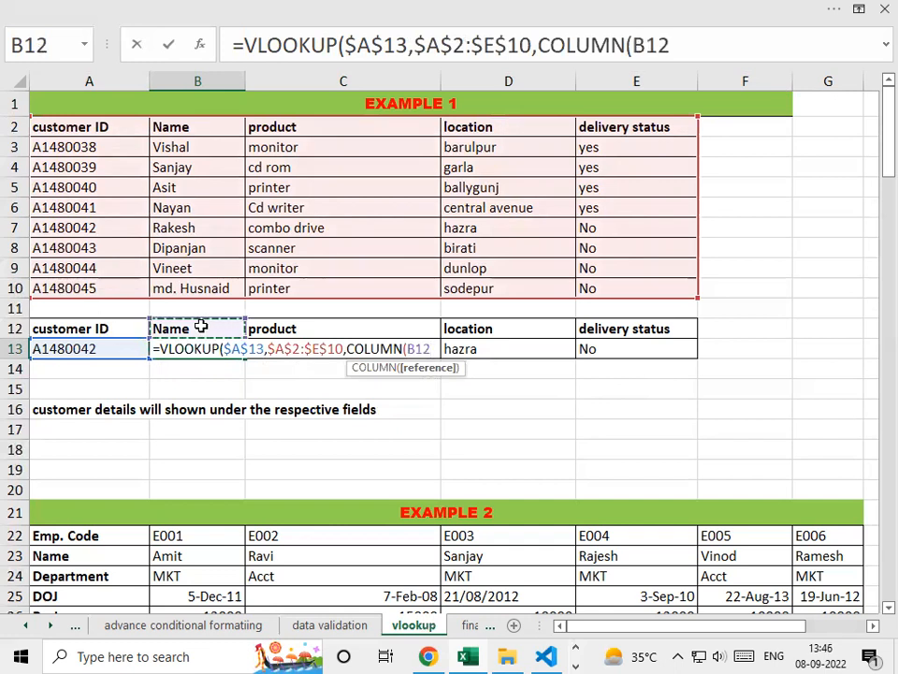
{"action": "type", "text": ")"}
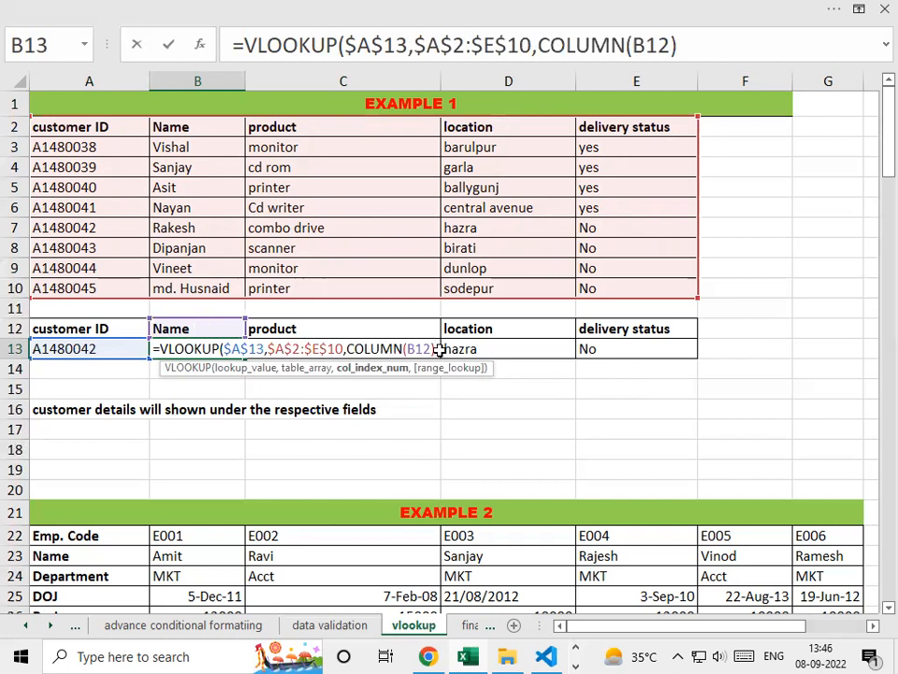
{"action": "type", "text": ","}
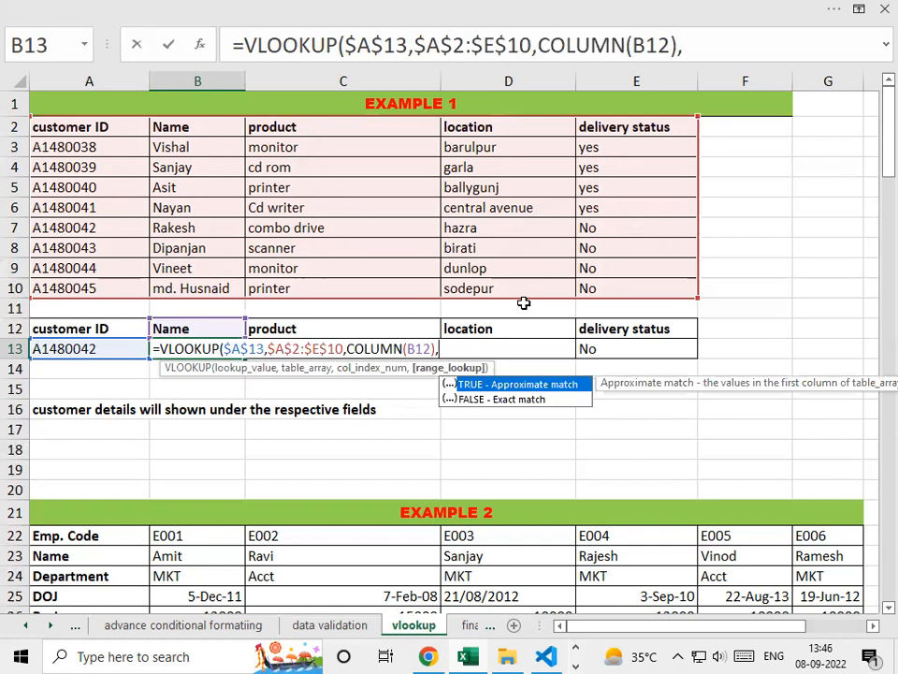
{"action": "type", "text": "0)"}
{"action": "key", "text": "Return"}
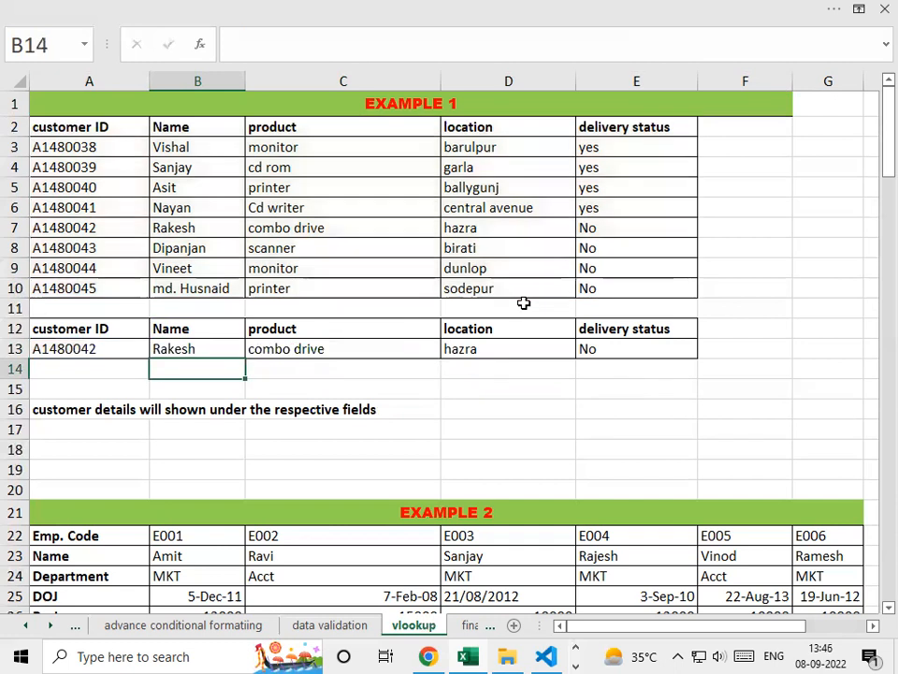
- Clear the contents of the Example 1 result row, A13:E13
{"action": "key", "text": "Up"}
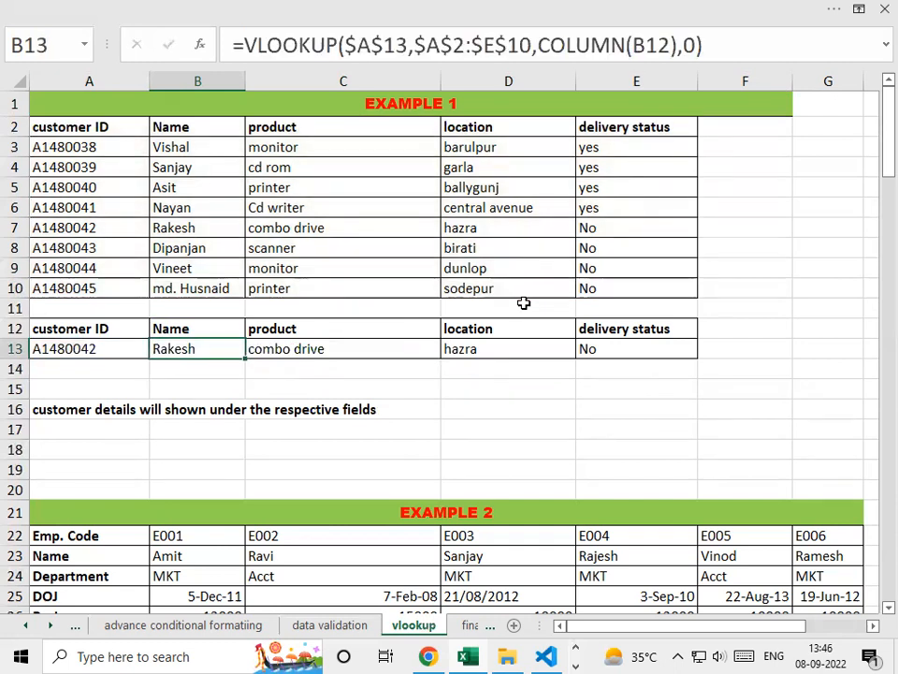
{"action": "key", "text": "Left"}
{"action": "key", "text": "Right"}
{"action": "key", "text": "Left"}
{"action": "key", "text": "shift+Right"}
{"action": "key", "text": "shift+Right"}
{"action": "key", "text": "shift+Right"}
{"action": "key", "text": "shift+Right"}
{"action": "key", "text": "shift+Right"}
{"action": "key", "text": "shift+Right"}
{"action": "key", "text": "shift+Right"}
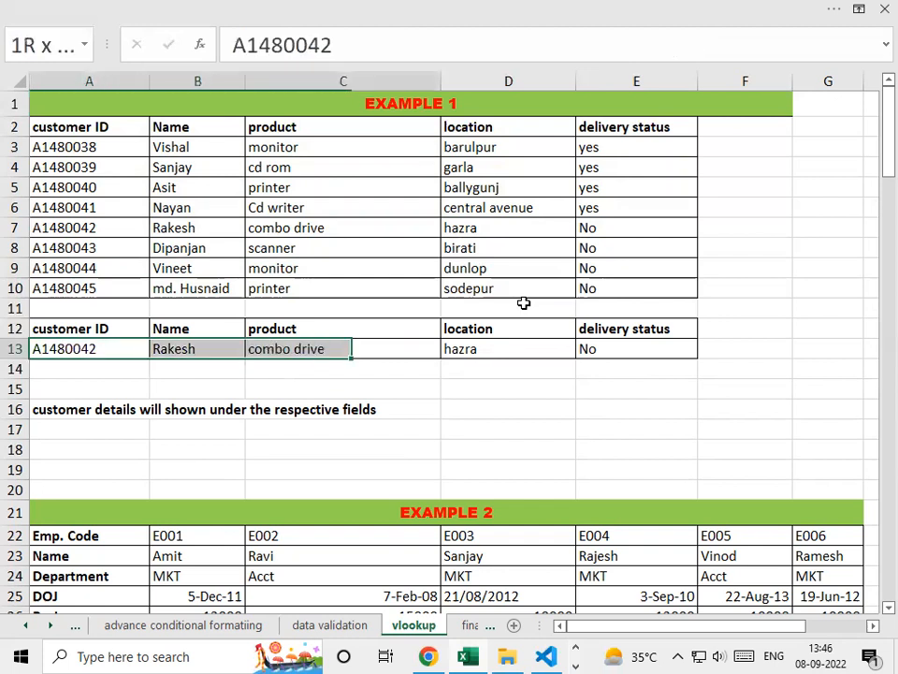
{"action": "key", "text": "shift+Left"}
{"action": "key", "text": "shift+Left"}
{"action": "key", "text": "shift+Left"}
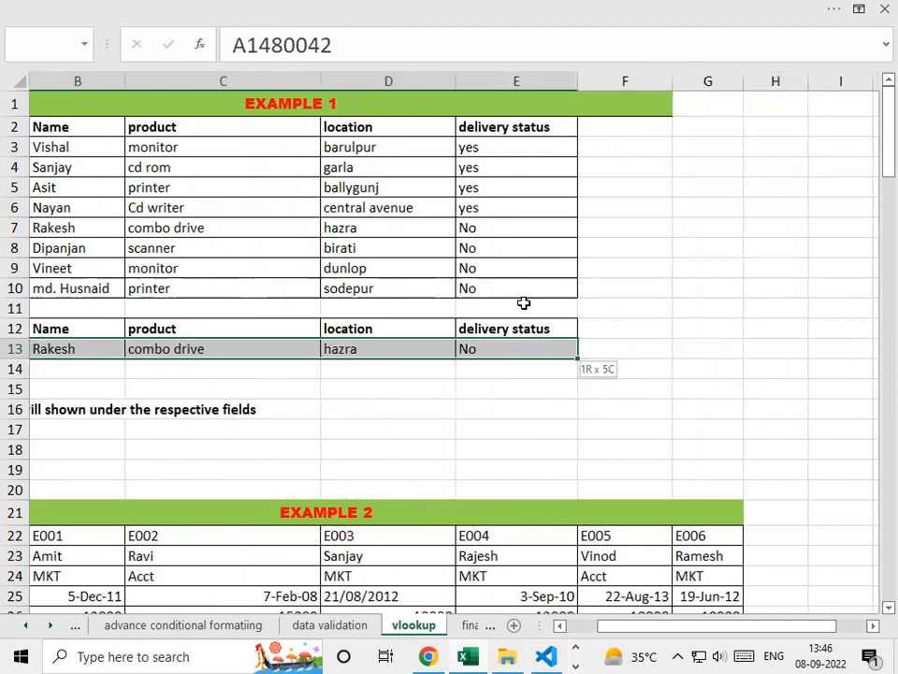
{"action": "key", "text": "Delete"}
{"action": "key", "text": "shift+Left"}
{"action": "key", "text": "shift+Left"}
- Start a new VLOOKUP formula in B13 with lookup value $A$13 and table array $A$2:$E$10
{"action": "key", "text": "Right"}
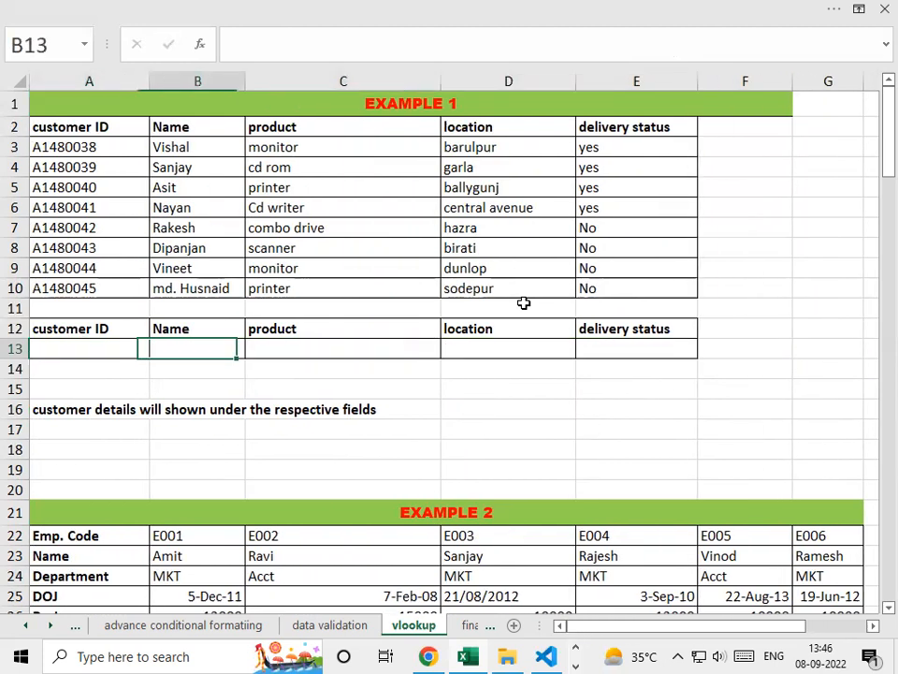
{"action": "type", "text": "=vll"}
{"action": "key", "text": "BackSpace"}
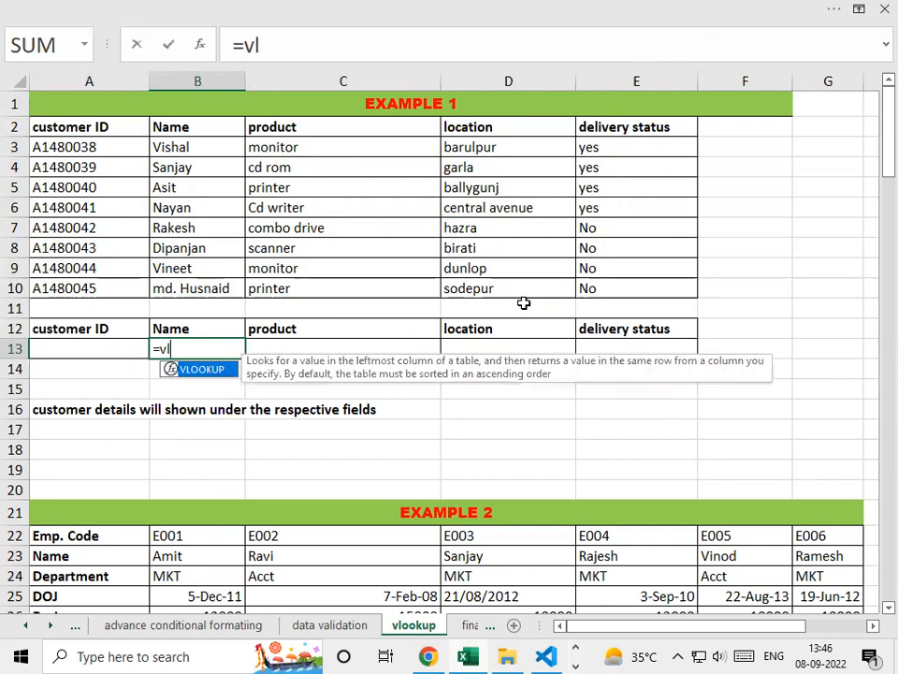
{"action": "key", "text": "Tab"}
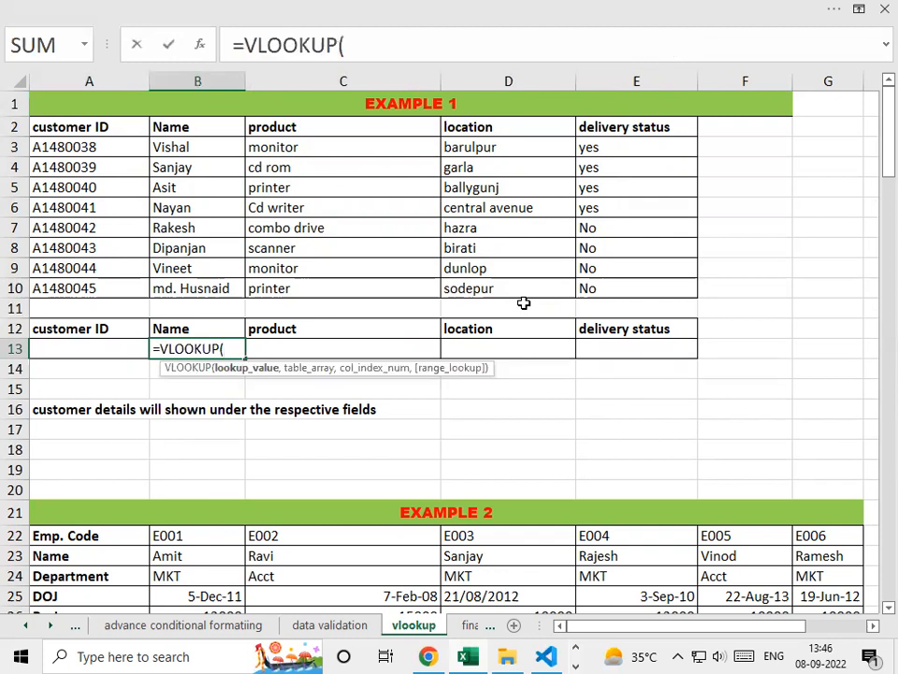
{"action": "left_click", "coordinate": [74, 348]}
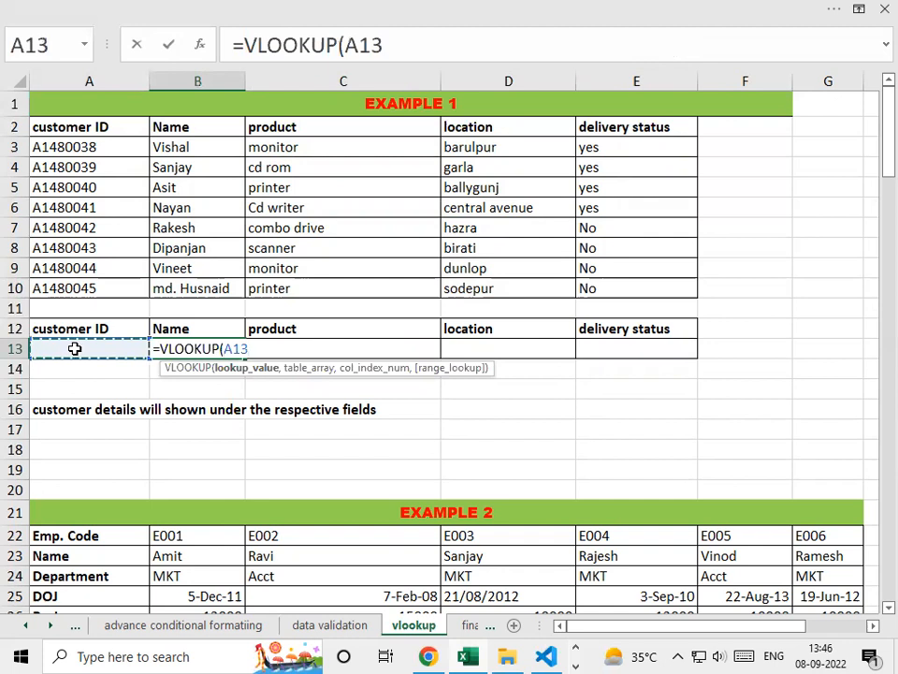
{"action": "key", "text": "F4"}
{"action": "type", "text": ","}
{"action": "left_click_drag", "start_coordinate": [47, 125], "coordinate": [626, 284]}
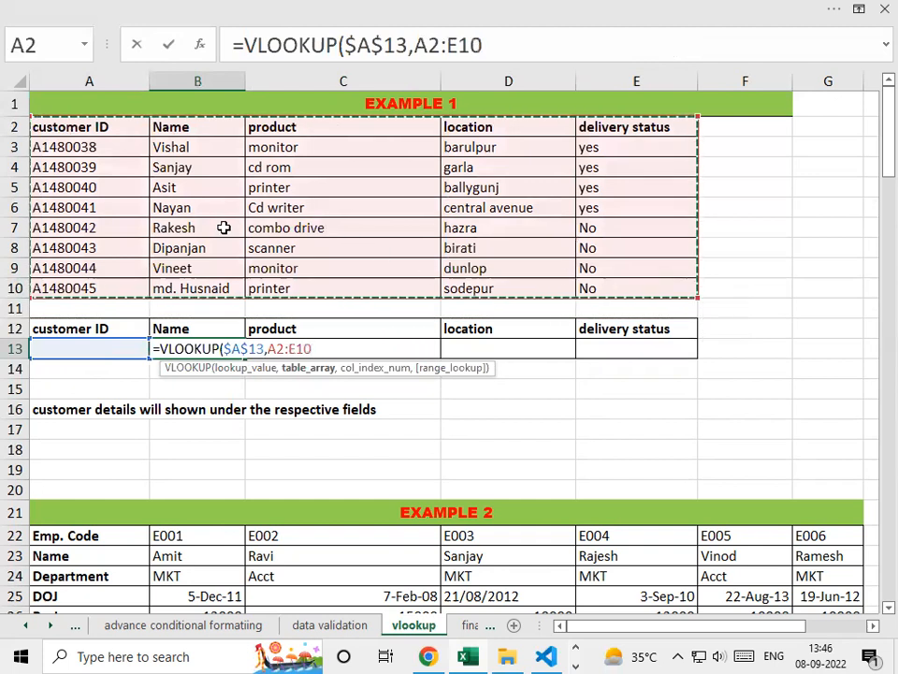
{"action": "key", "text": "F4"}
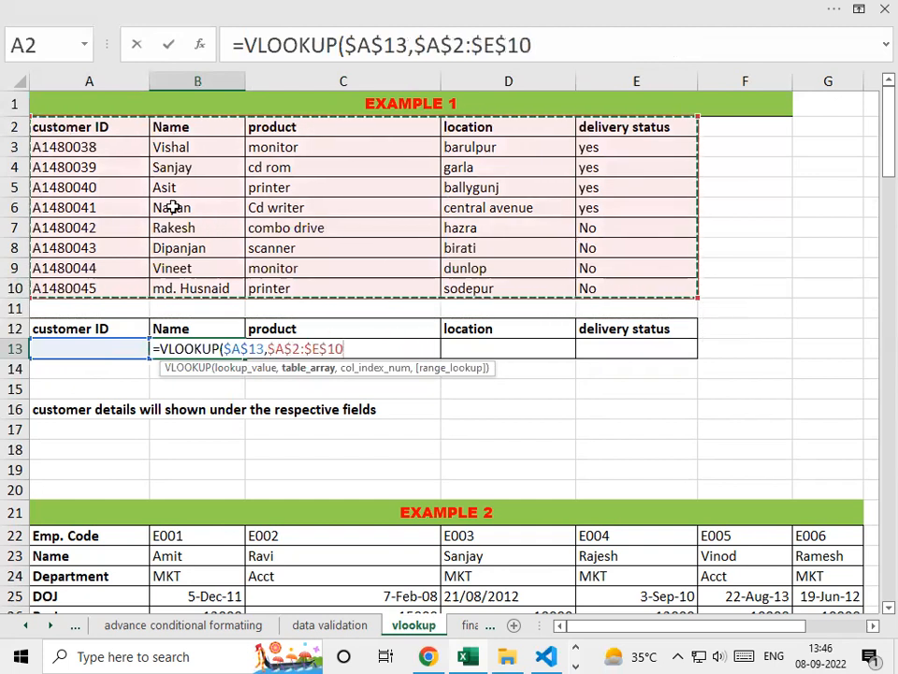
- Finish the VLOOKUP in B13 using COLUMN(B12) as the column index number and 0 as the exact-match range lookup
{"action": "type", "text": ",c"}
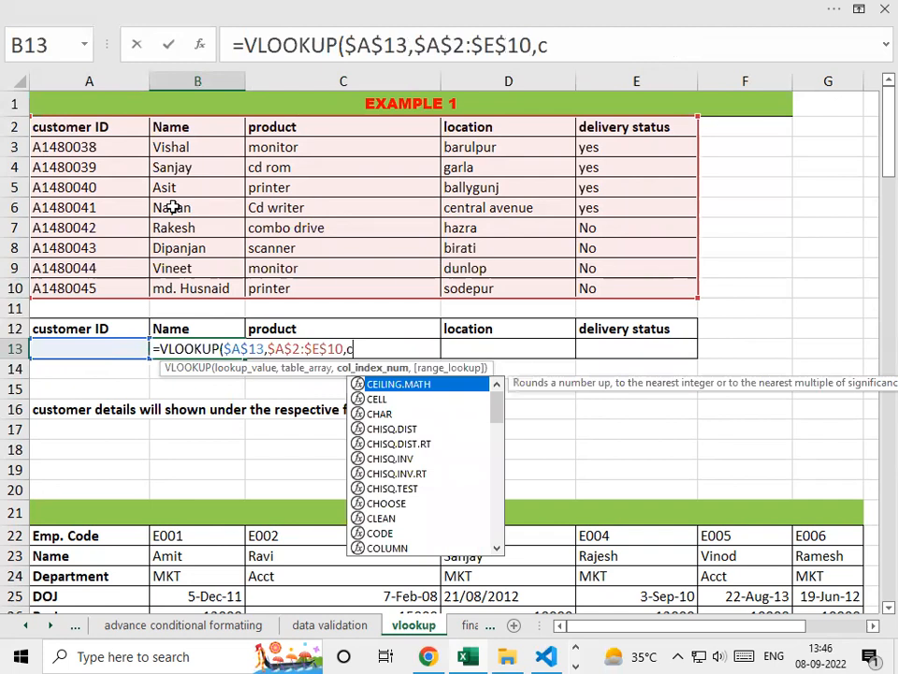
{"action": "type", "text": "ol"}
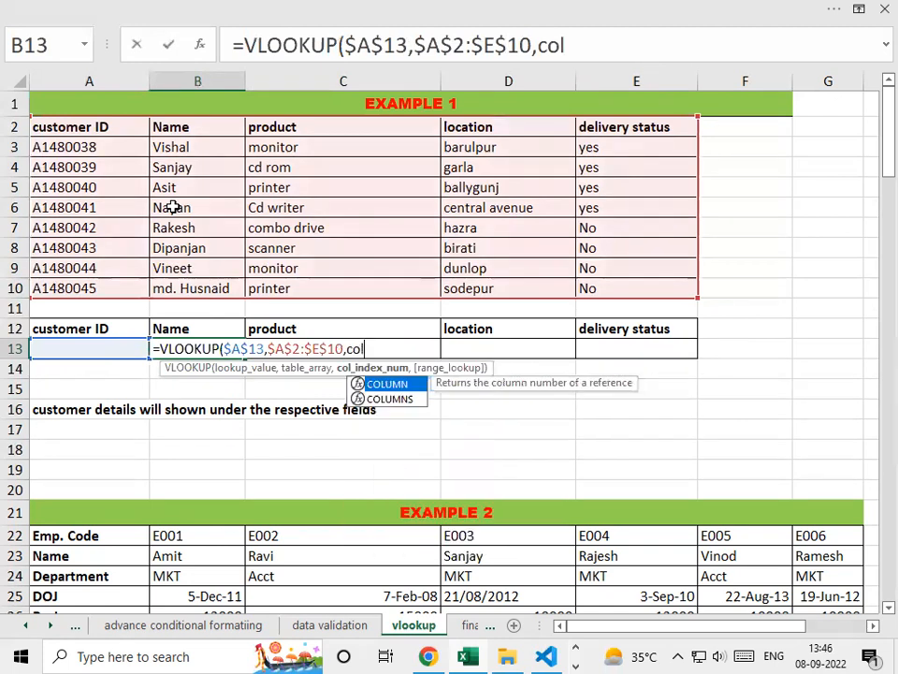
{"action": "type", "text": "umn"}
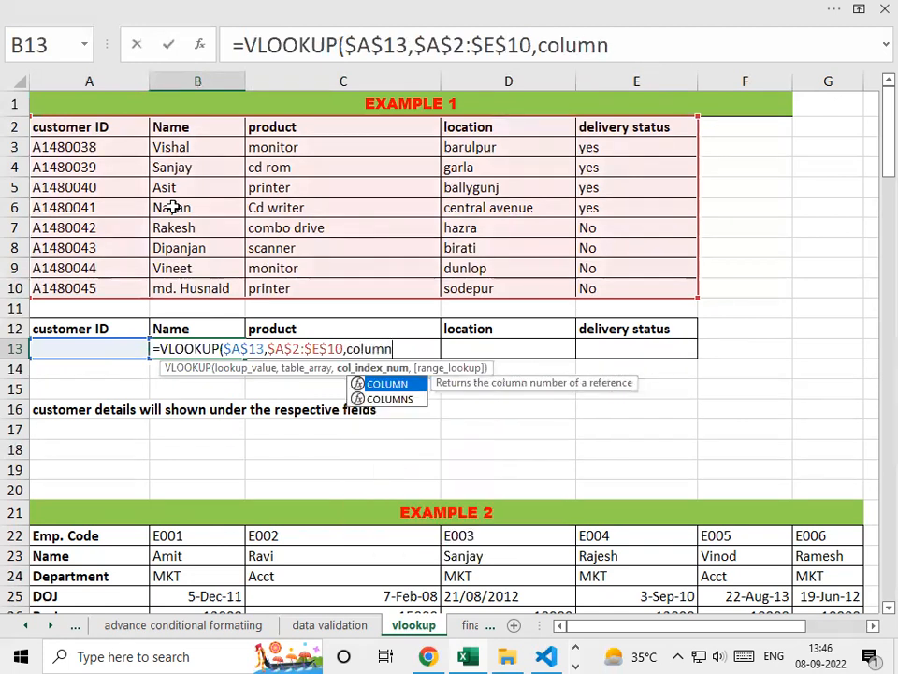
{"action": "type", "text": "("}
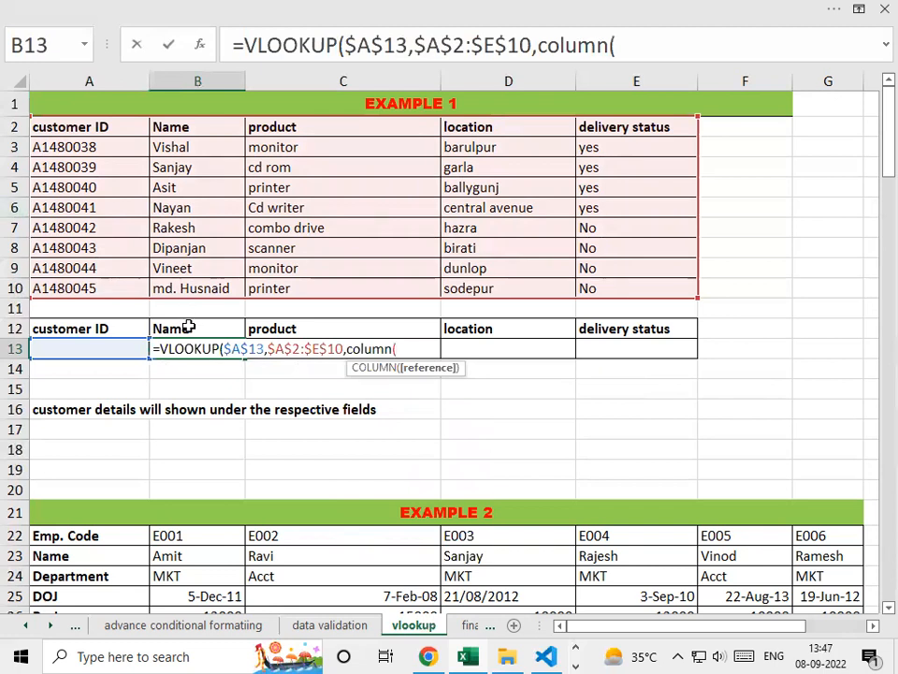
{"action": "left_click", "coordinate": [188, 326]}
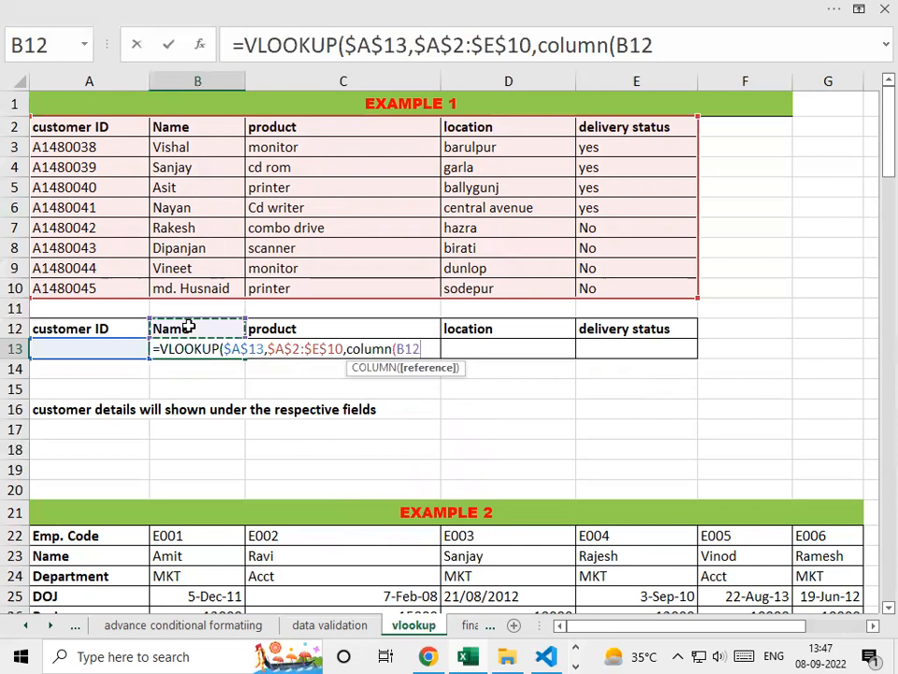
{"action": "type", "text": "),"}
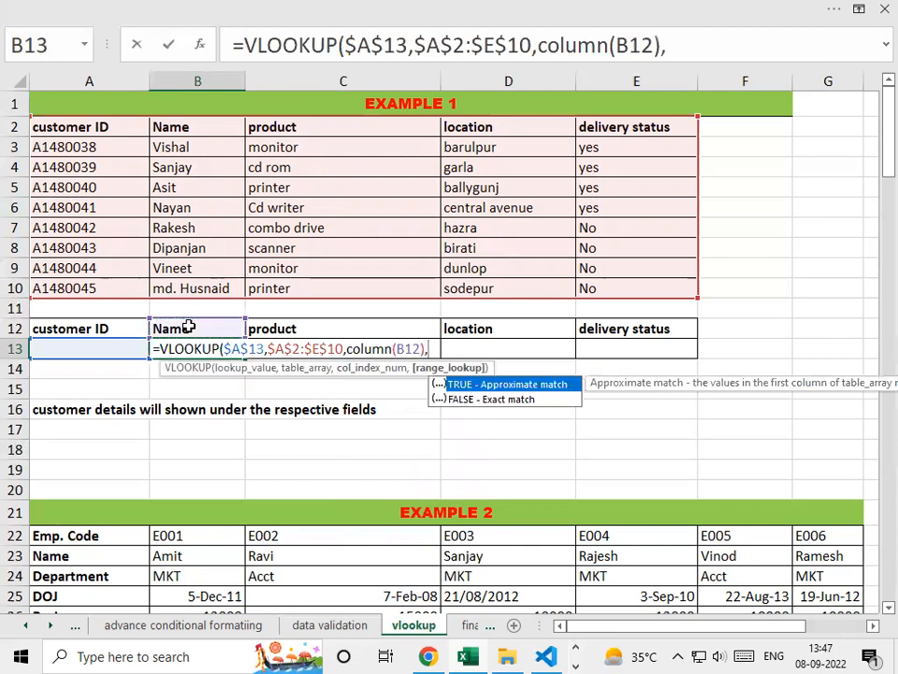
{"action": "type", "text": ")"}
{"action": "key", "text": "BackSpace"}
{"action": "type", "text": "0)"}
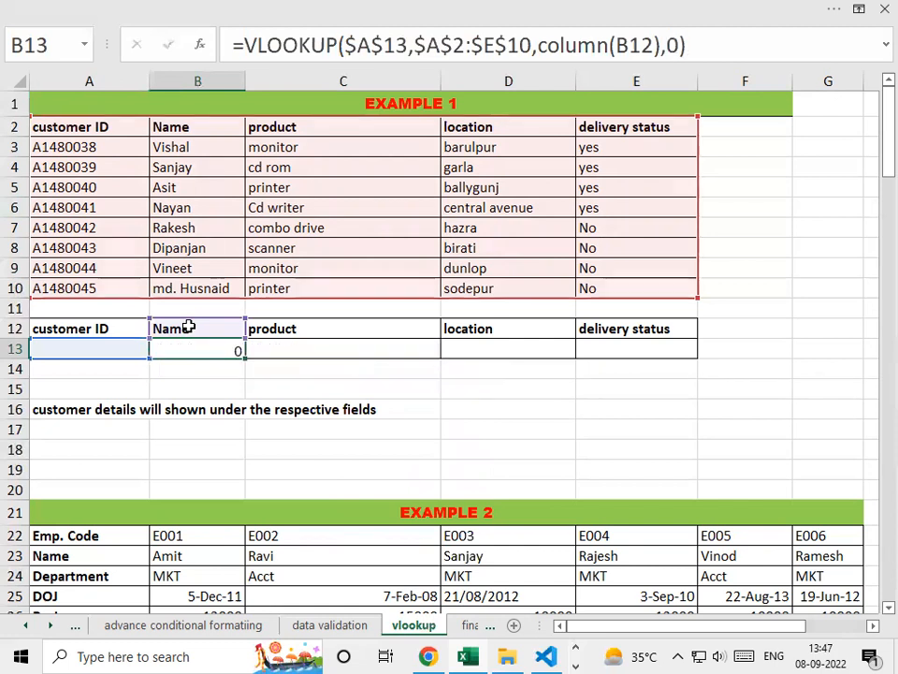
{"action": "key", "text": "Return"}
- Enter the first listed customer's ID as the lookup value in A13
{"action": "key", "text": "Up"}
{"action": "key", "text": "Left"}
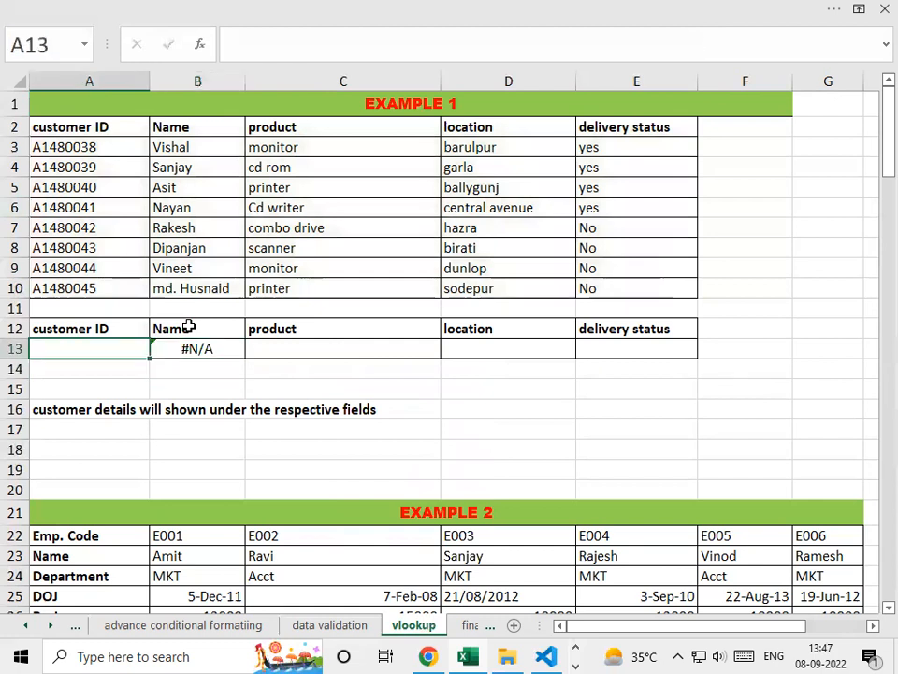
{"action": "type", "text": "A"}
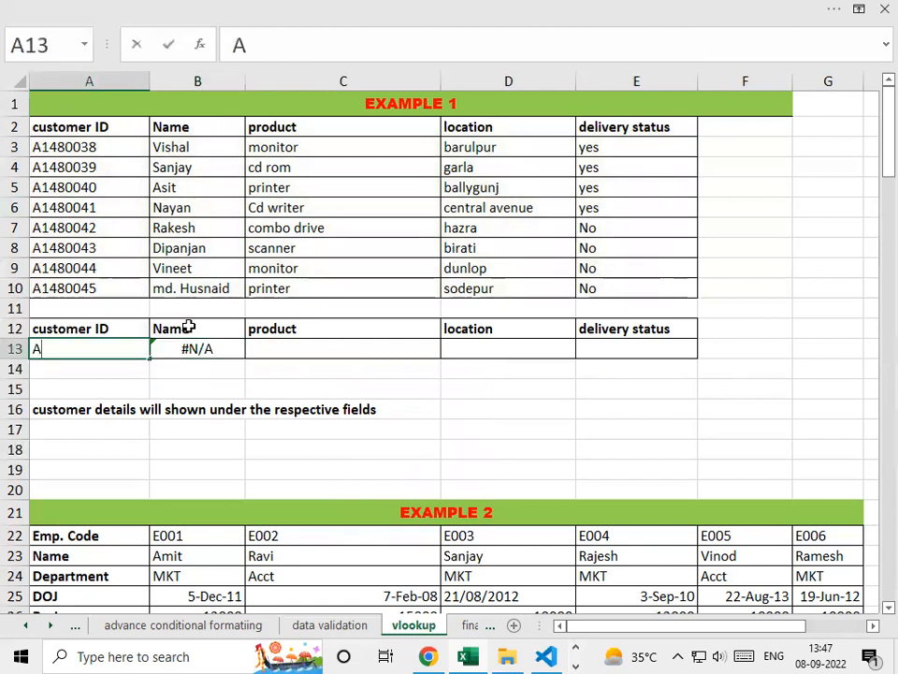
{"action": "type", "text": "14800"}
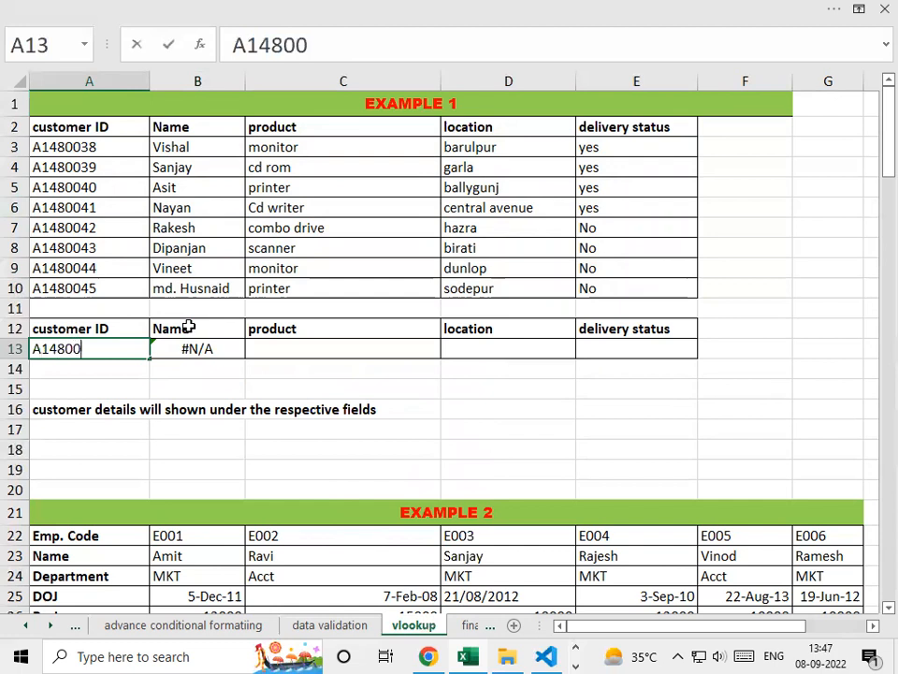
{"action": "type", "text": "38"}
{"action": "key", "text": "Return"}
- Fill the B13 lookup formula across the product, location and delivery status cells through E13
{"action": "key", "text": "Up"}
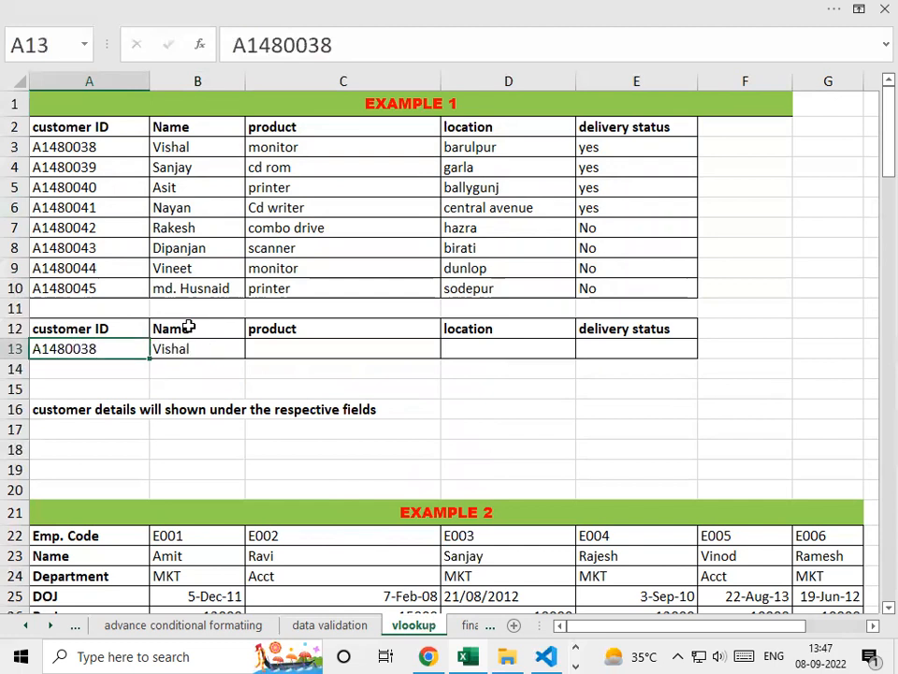
{"action": "key", "text": "Right"}
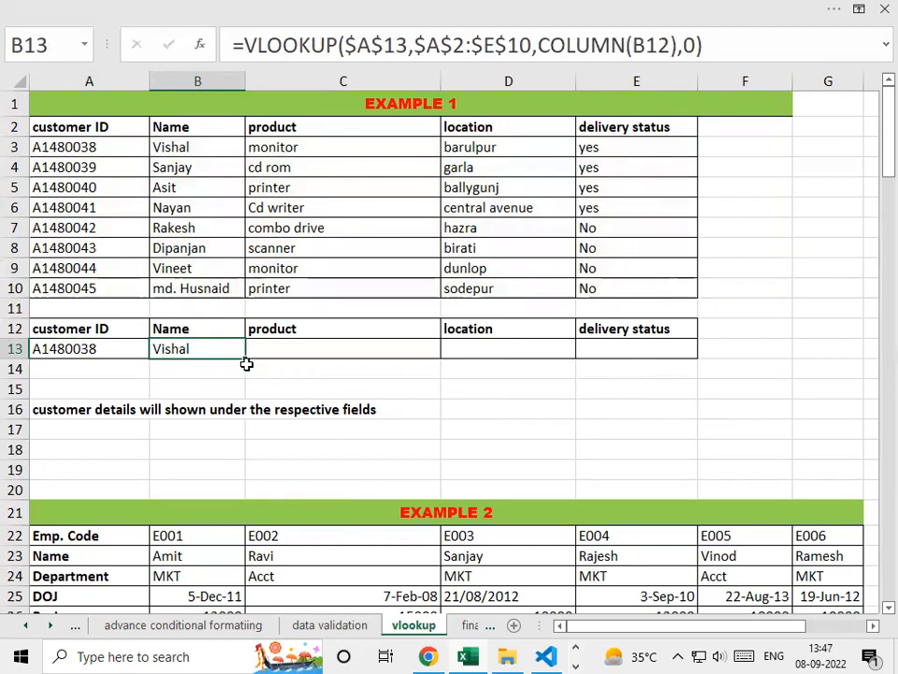
{"action": "left_click_drag", "start_coordinate": [248, 358], "coordinate": [665, 351]}
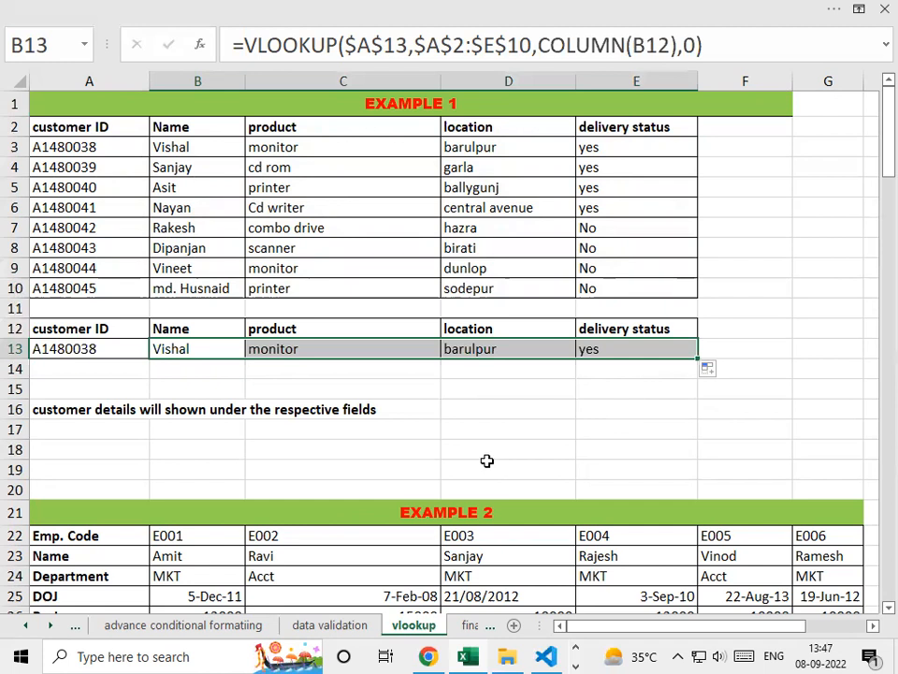